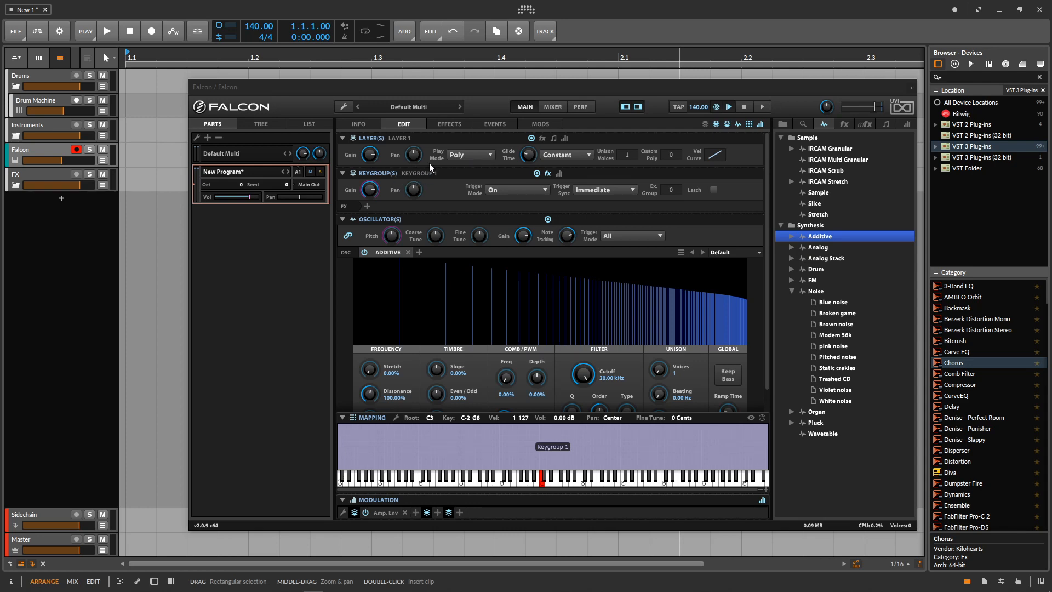
scroll(723, 304, down, 1)
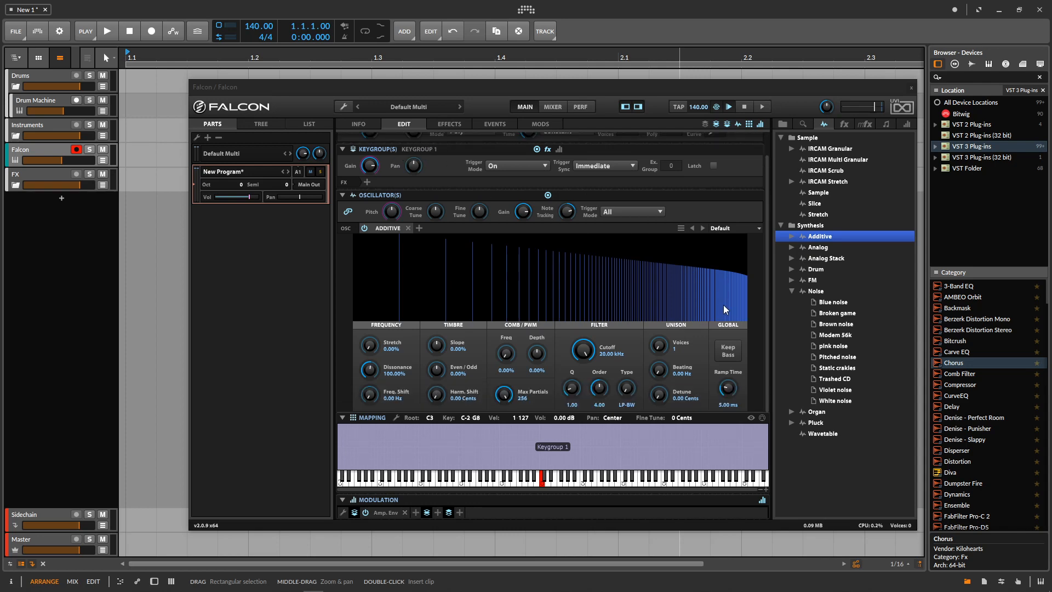
scroll(727, 278, up, 1)
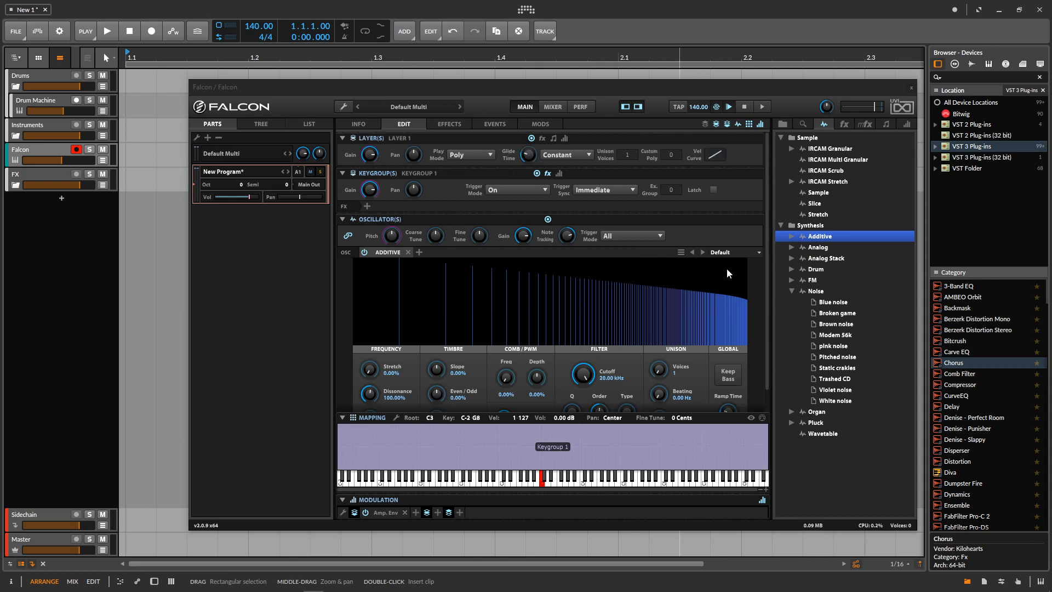
scroll(729, 271, down, 1)
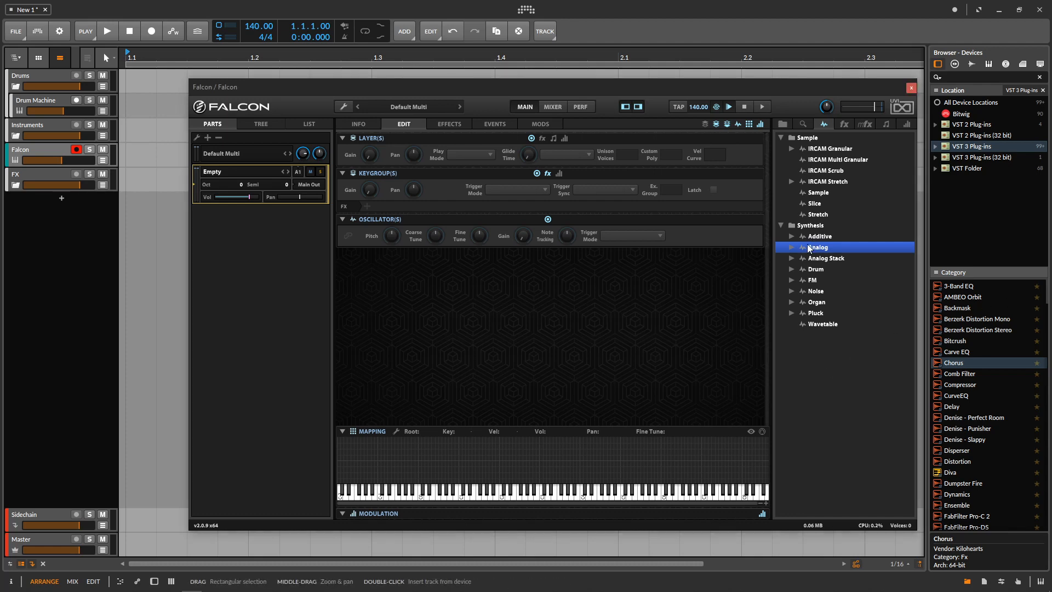
Step: Create a new keygroup with an Additive oscillator in the empty program
drag(811, 248, 380, 470)
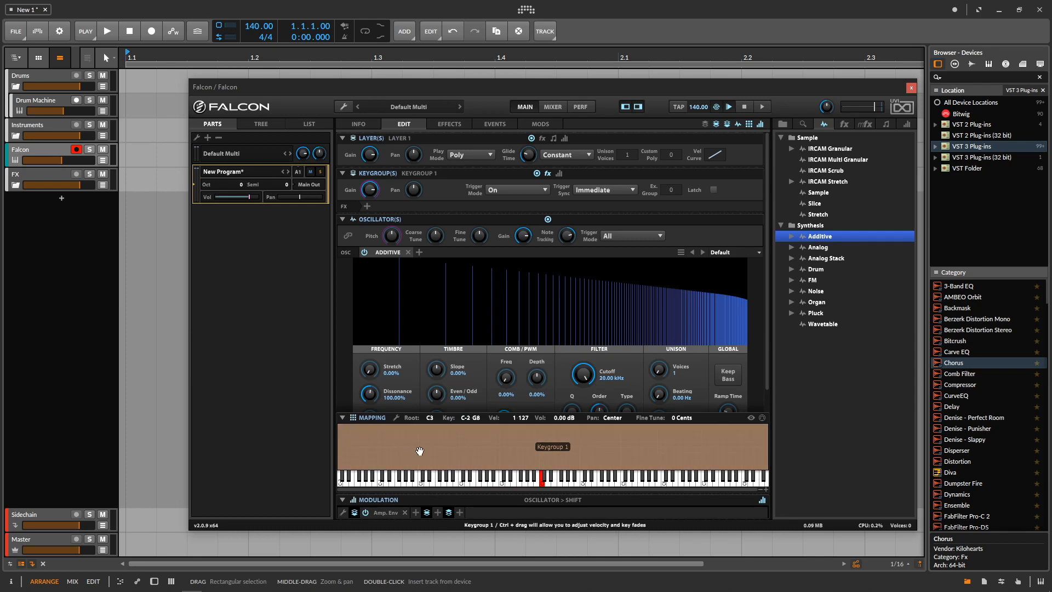
scroll(506, 384, down, 1)
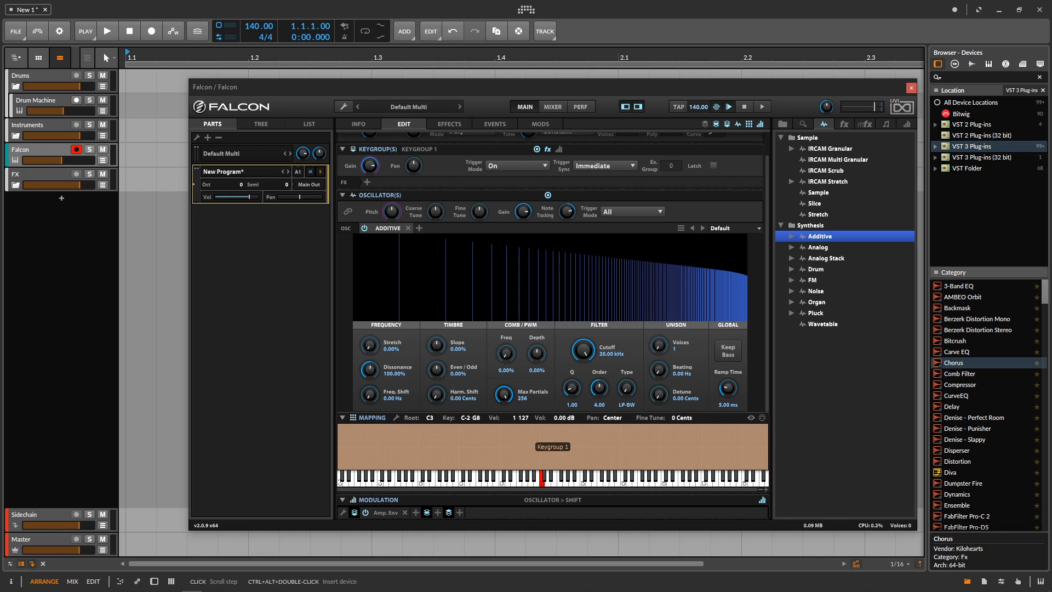
Step: Set the Additive oscillator's Dissonance to 185.98%, Harm. Shift to 14.02 semitones, and comb Freq and Depth to 100%
drag(373, 348, 377, 410)
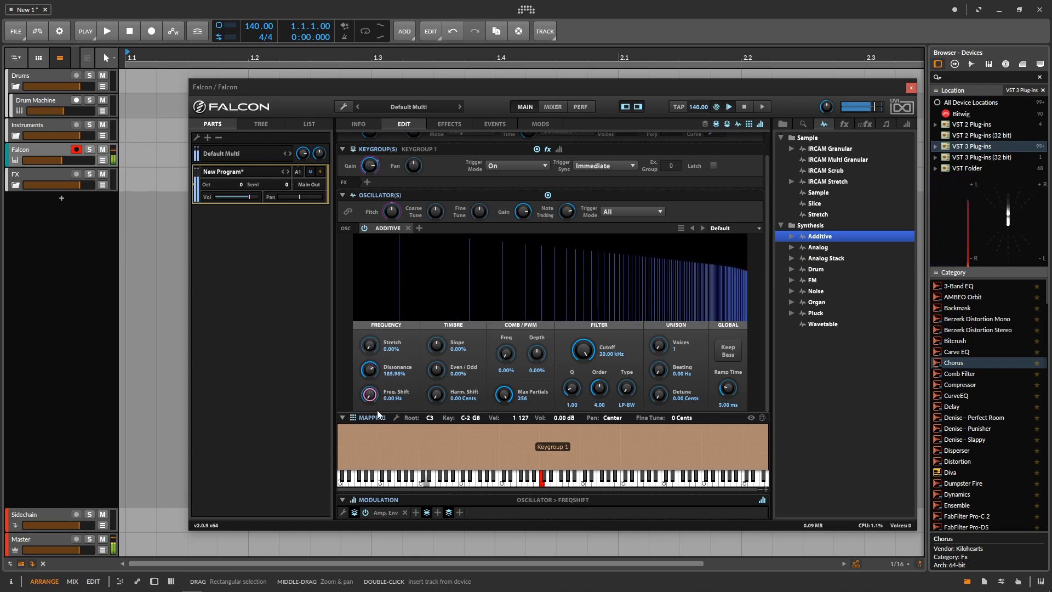
drag(439, 396, 523, 279)
drag(540, 354, 567, 276)
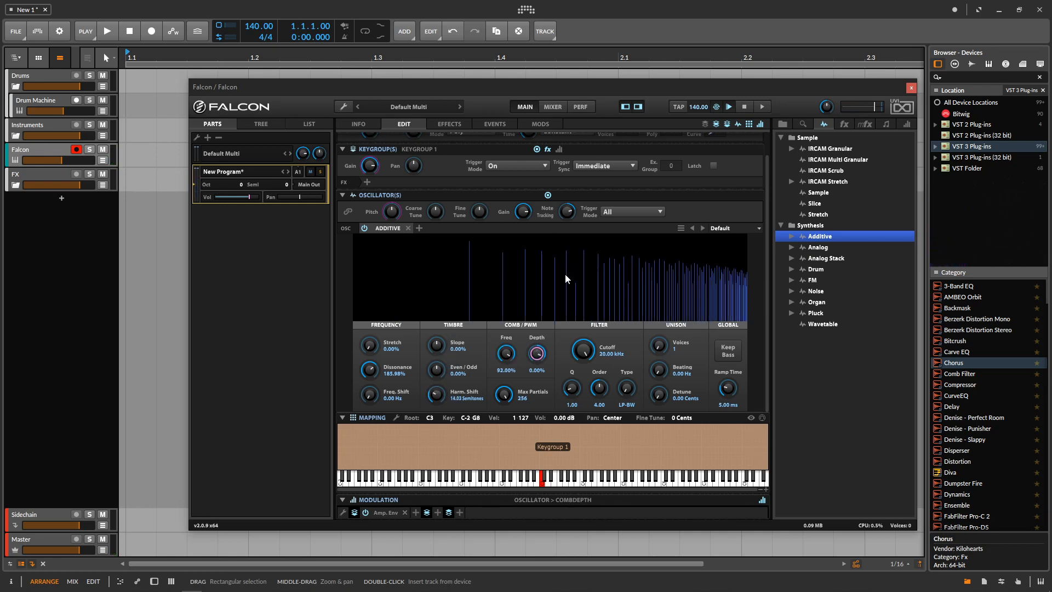
drag(513, 357, 530, 316)
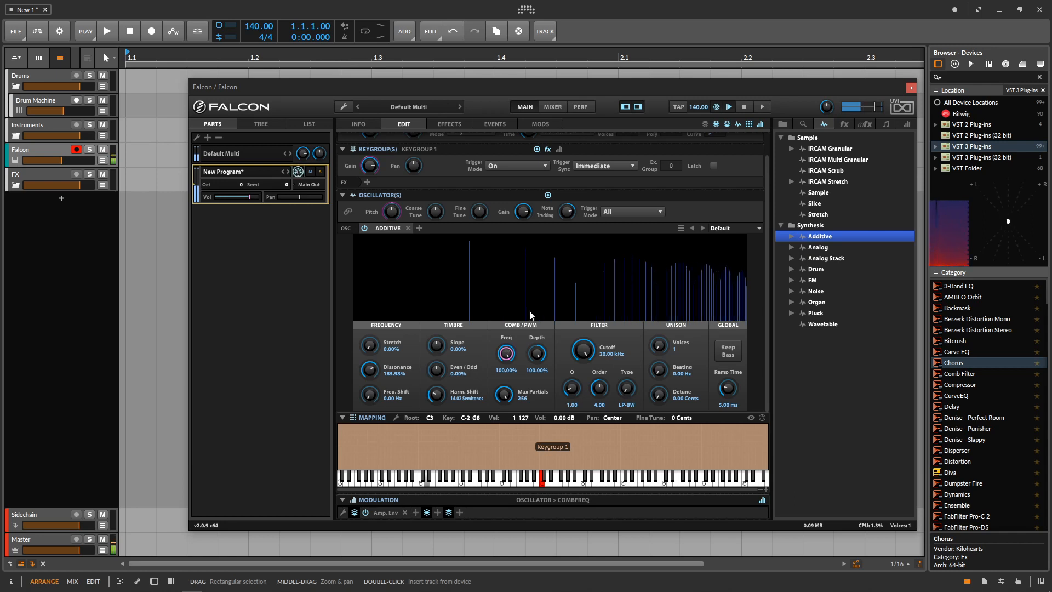
drag(504, 394, 495, 453)
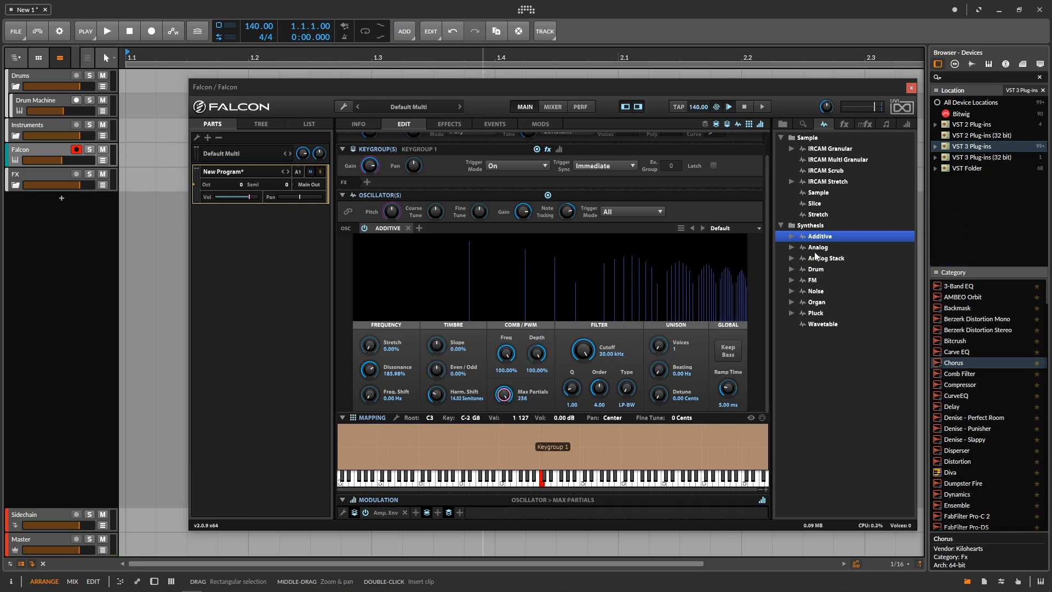
Step: Add an Analog oscillator beside the Additive one and switch on its hard sync
drag(819, 247, 414, 235)
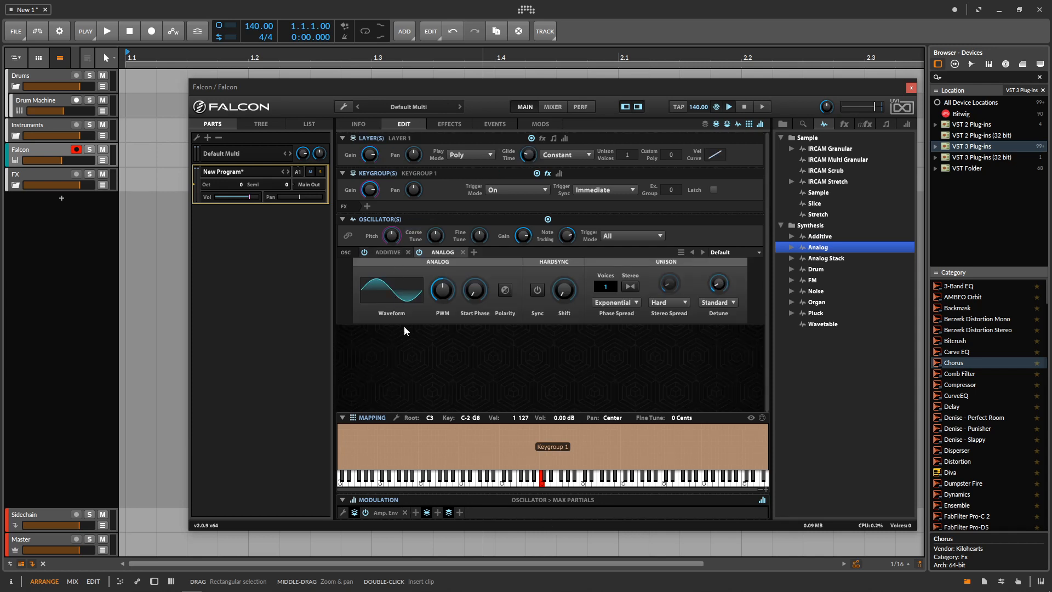
click(410, 297)
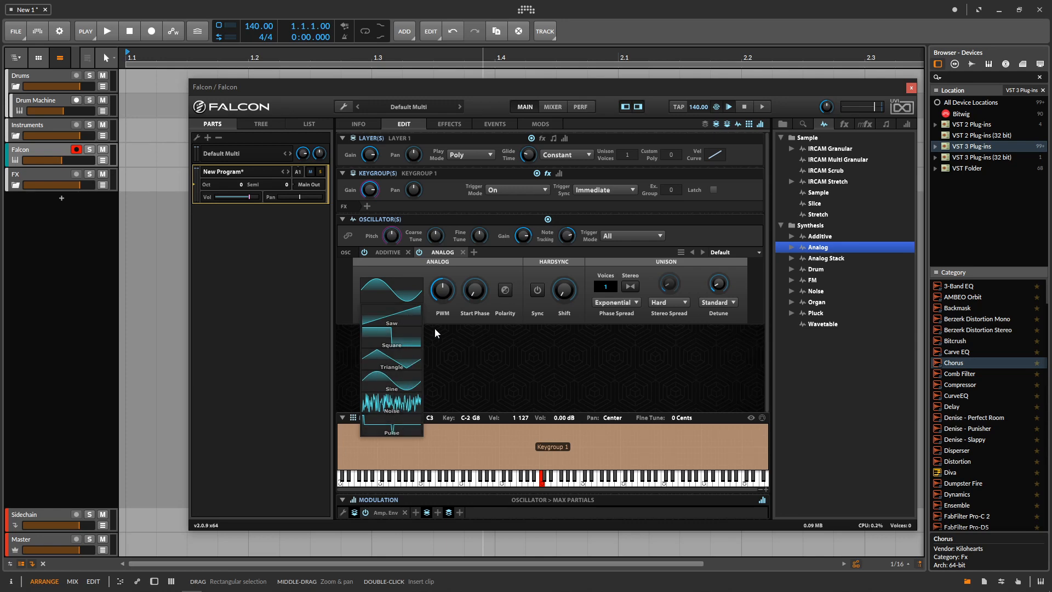
click(443, 314)
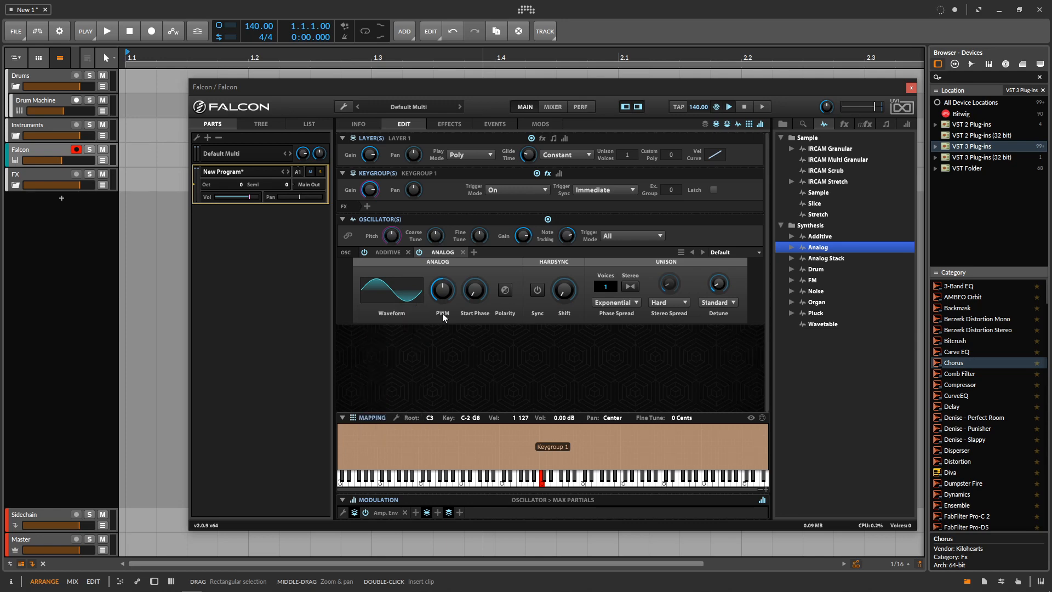
click(476, 303)
click(537, 291)
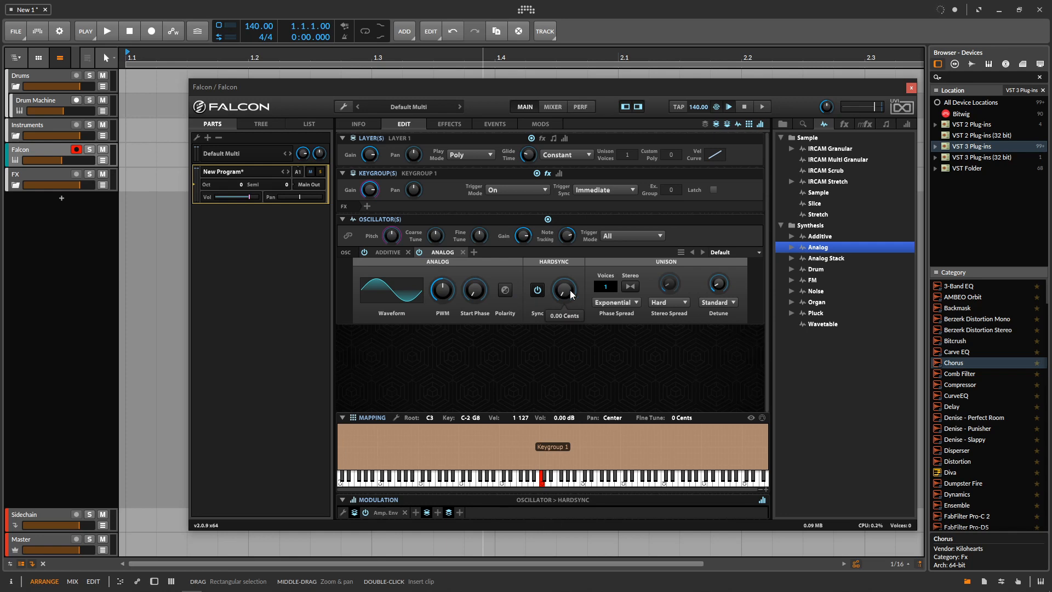
Step: Set the Analog oscillator's unison to 8 voices and turn on its stereo mode
drag(608, 286, 607, 250)
click(623, 301)
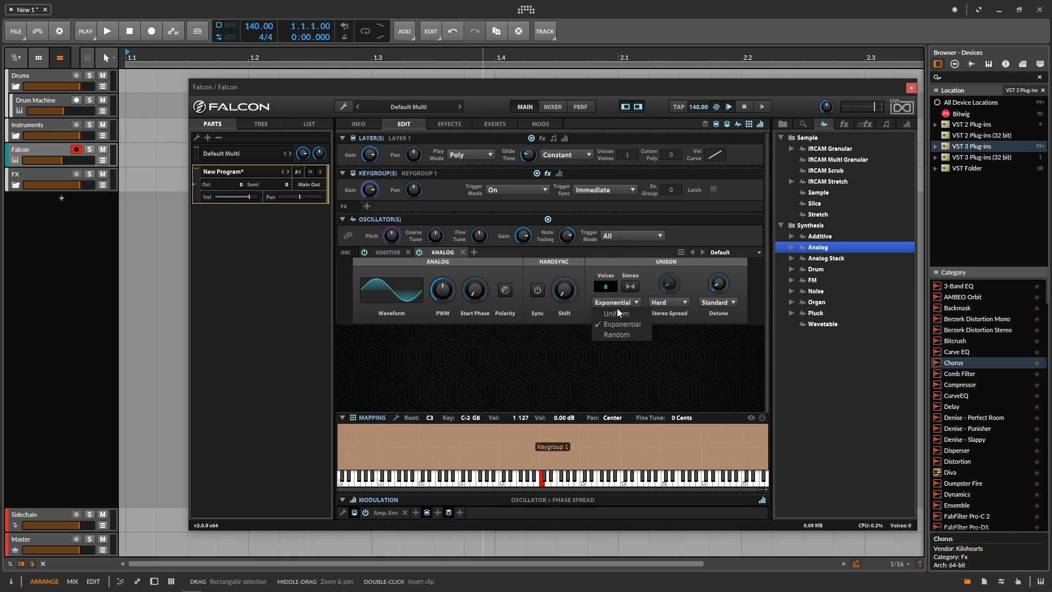
click(631, 287)
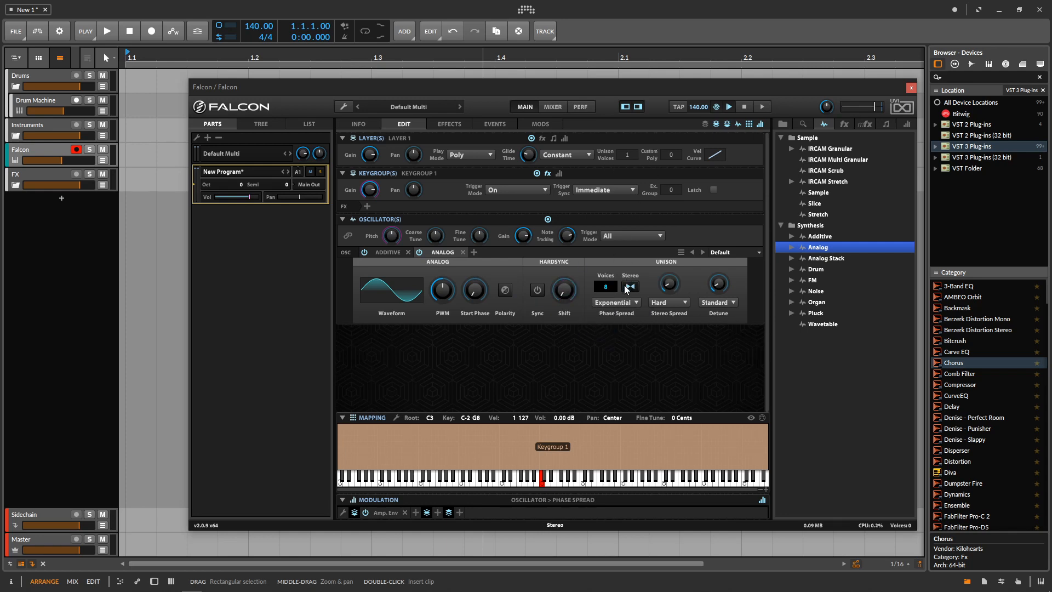
click(666, 302)
click(669, 327)
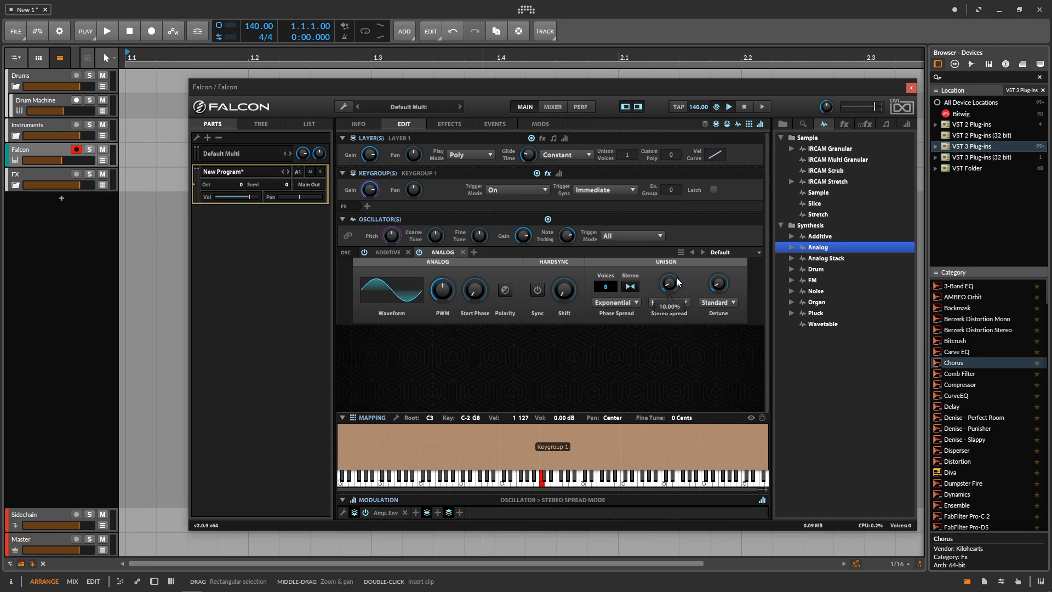
Step: Sweep the Analog oscillator's unison detune up and back down
click(674, 280)
drag(719, 284, 727, 265)
drag(749, 205, 744, 273)
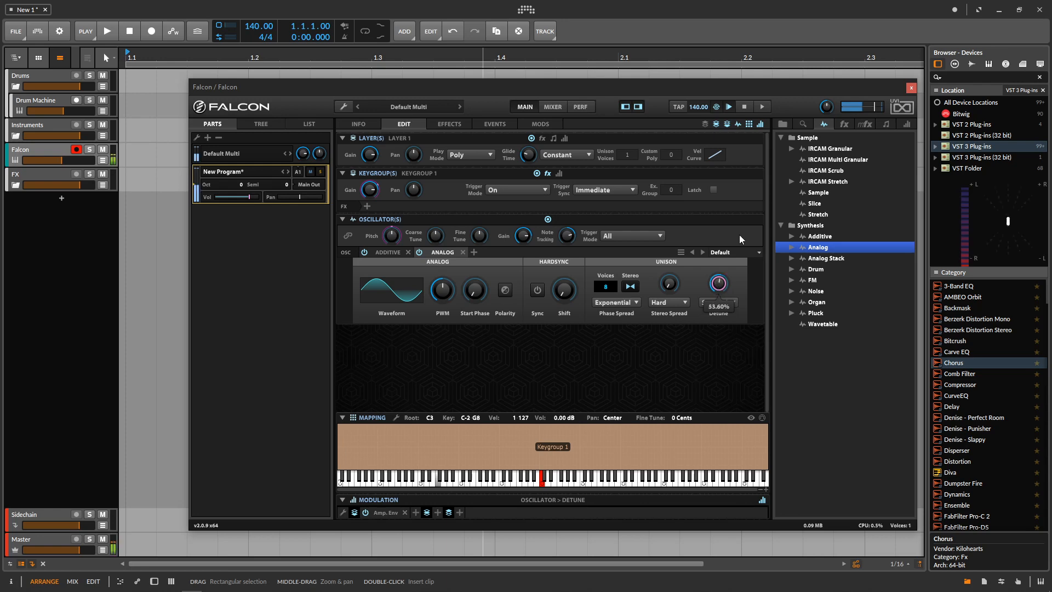
Step: Remove the Additive and Analog oscillators and add an Analog Stack oscillator to the keygroup
click(408, 252)
click(409, 252)
drag(829, 257, 383, 254)
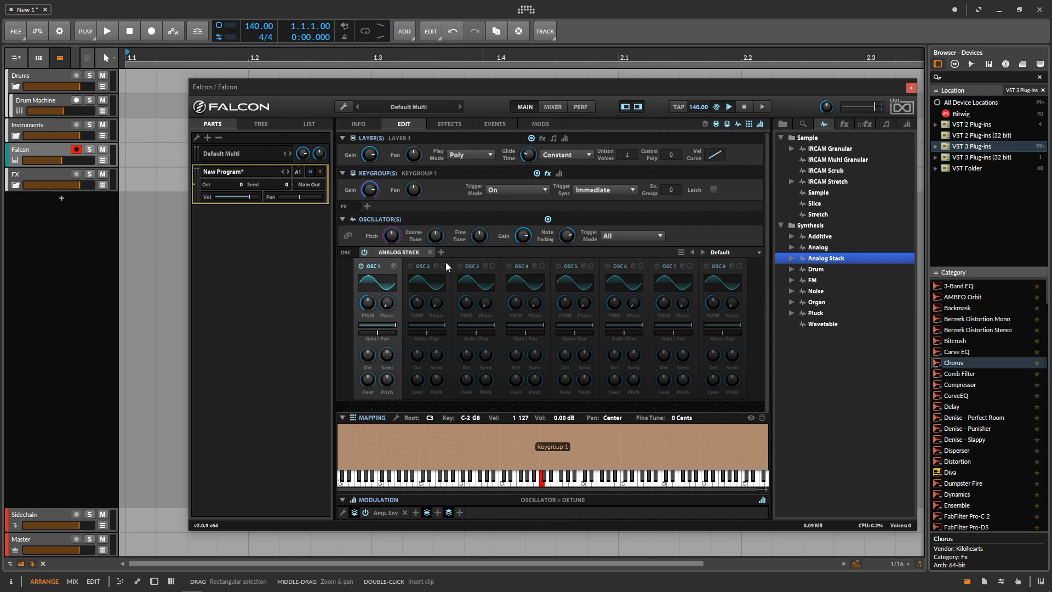
Step: Enable oscillators 2, 3 and 4 in the Analog Stack
click(411, 266)
click(460, 266)
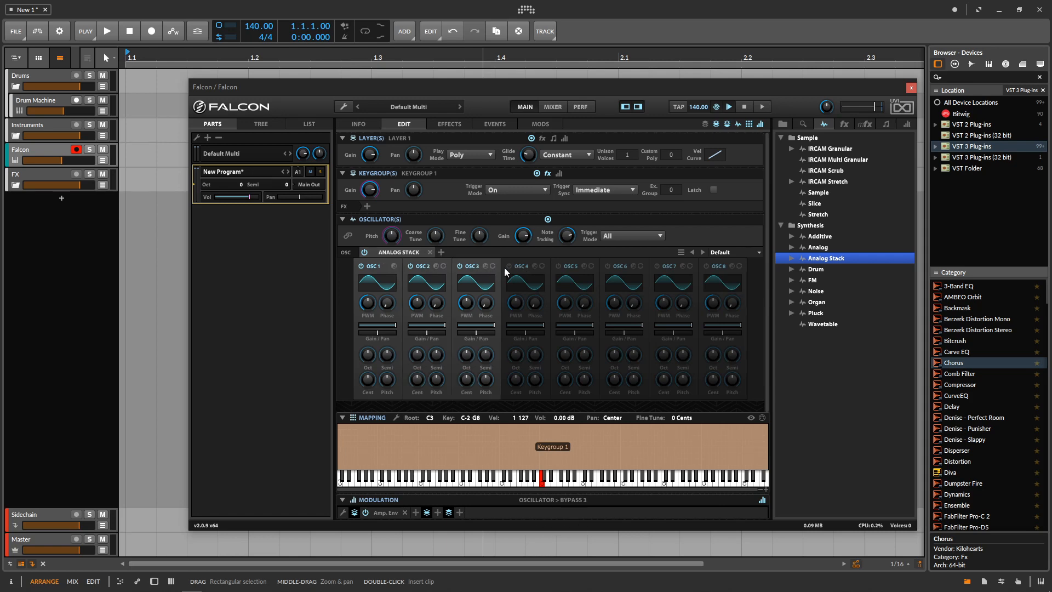
click(510, 266)
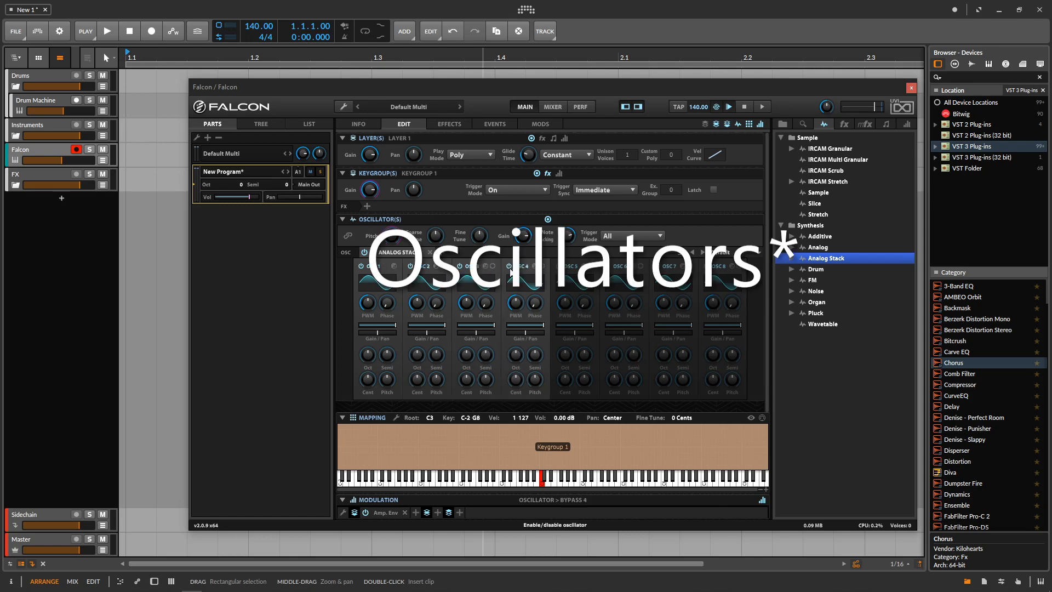
Step: Replace the Analog Stack with a Drum oscillator and view its waveform choices
drag(816, 269, 390, 251)
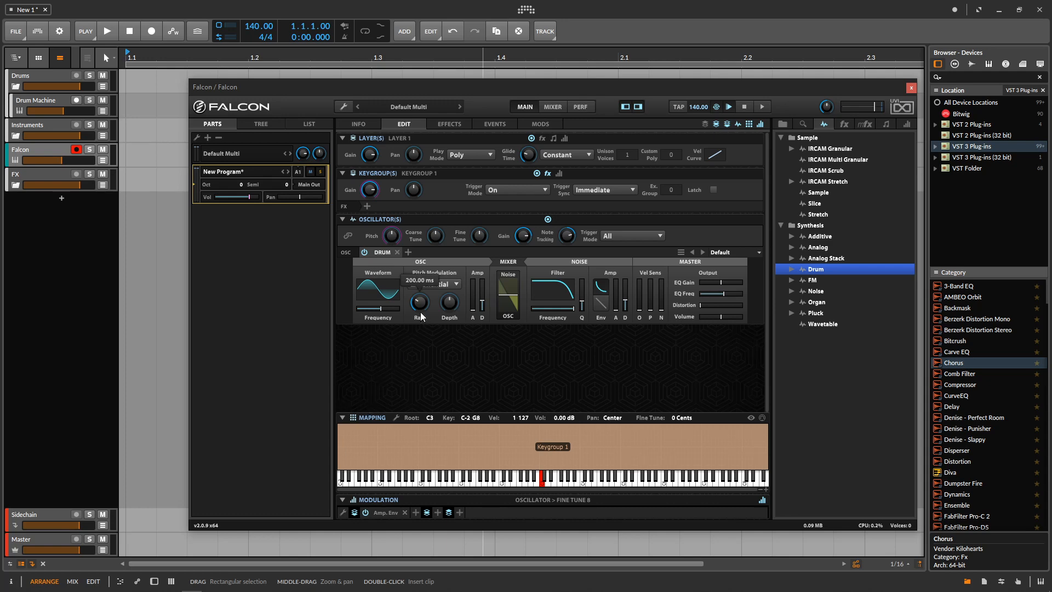
click(379, 294)
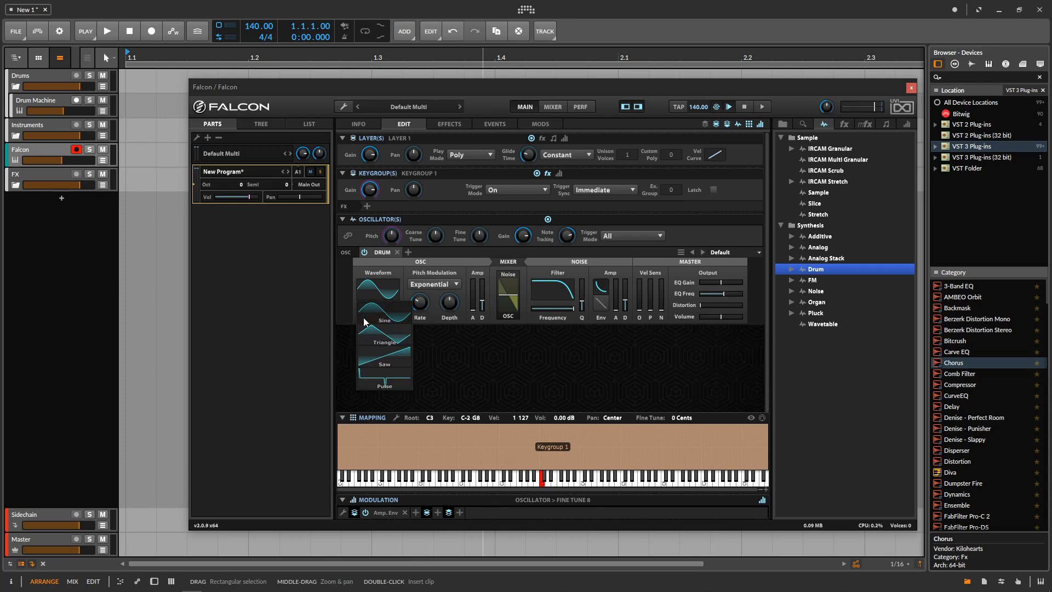
click(466, 324)
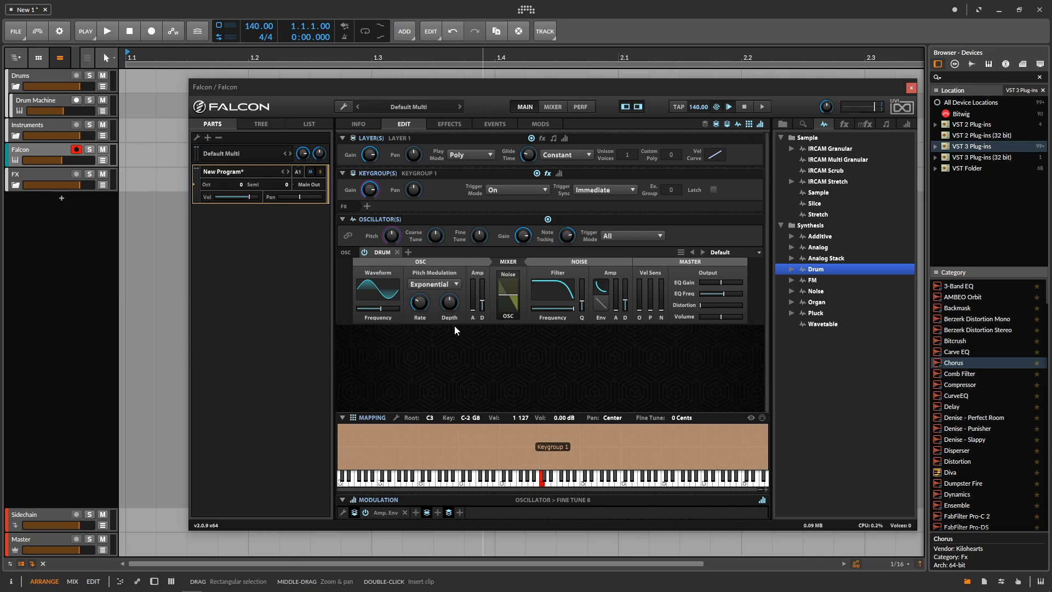
Step: Vary the Drum oscillator's pitch modulation rate and leave it near its minimum
click(430, 299)
mouse_move(438, 316)
mouse_down()
mouse_move(405, 324)
mouse_move(425, 314)
mouse_move(434, 260)
mouse_move(422, 318)
mouse_up()
drag(445, 232, 436, 252)
drag(422, 300, 415, 386)
mouse_move(423, 331)
mouse_down()
mouse_move(407, 372)
mouse_move(414, 341)
mouse_up()
Step: Raise the Drum oscillator's amp decay to its maximum and set its oscillator frequency to about 236 Hz
mouse_move(380, 309)
mouse_down()
mouse_move(408, 314)
mouse_move(368, 311)
mouse_move(394, 308)
mouse_up()
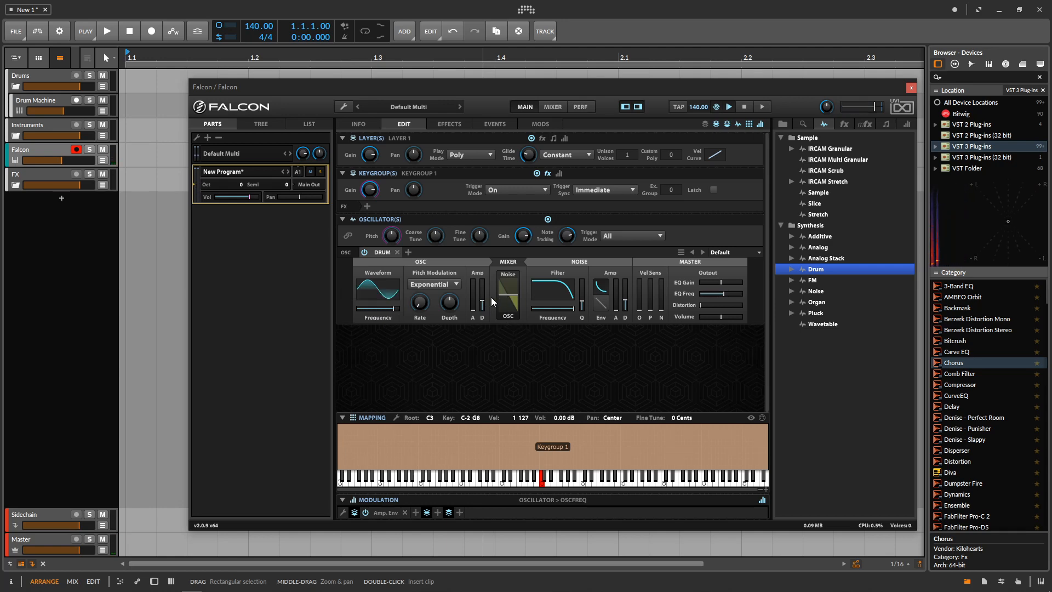
drag(485, 309, 484, 280)
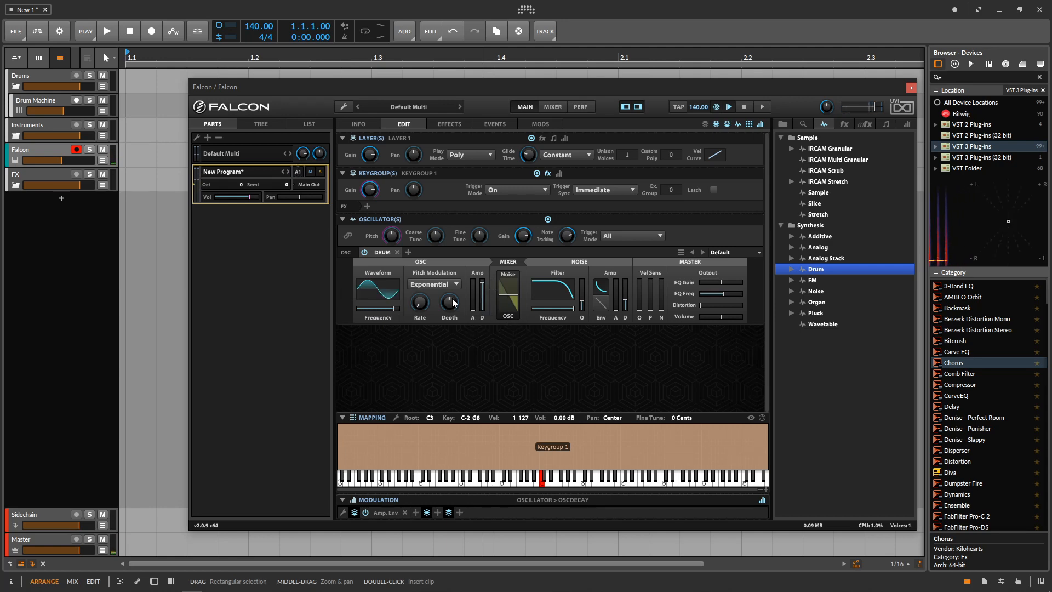
drag(384, 309, 372, 308)
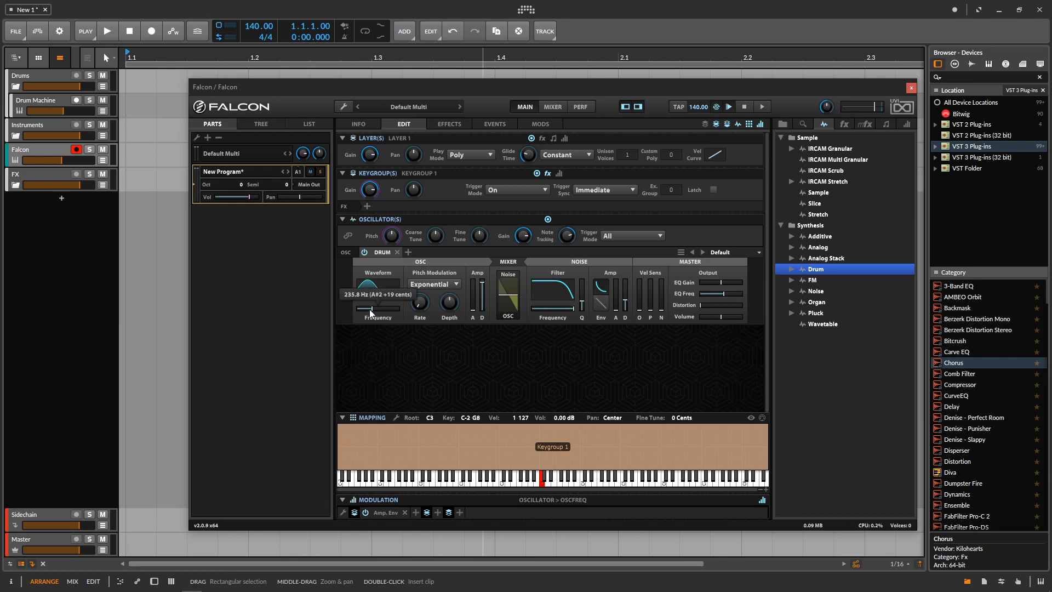
mouse_move(508, 299)
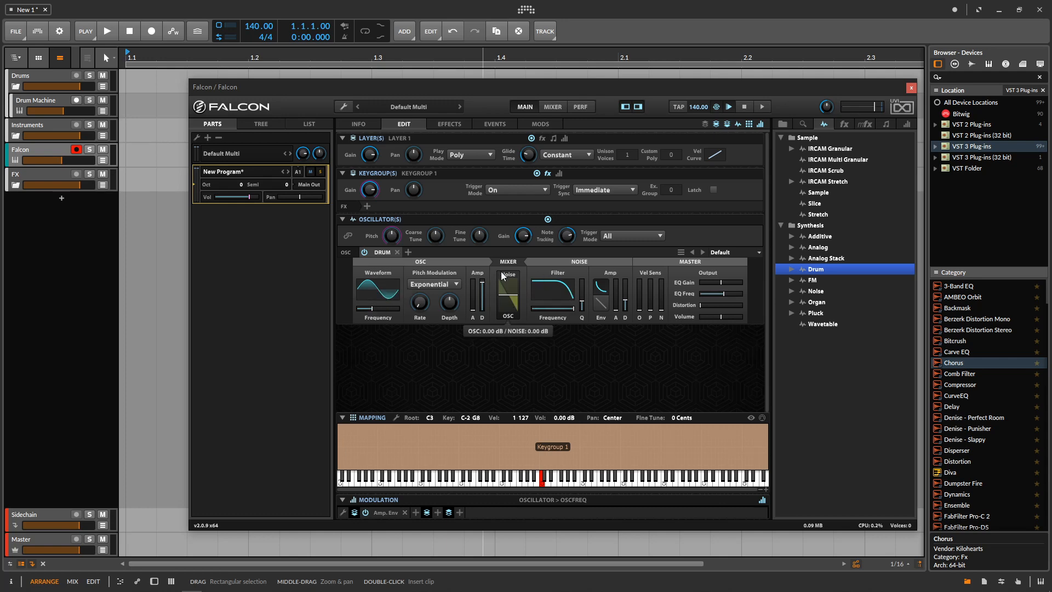
Step: Remove the Drum oscillator and add an FM oscillator in its place
click(398, 252)
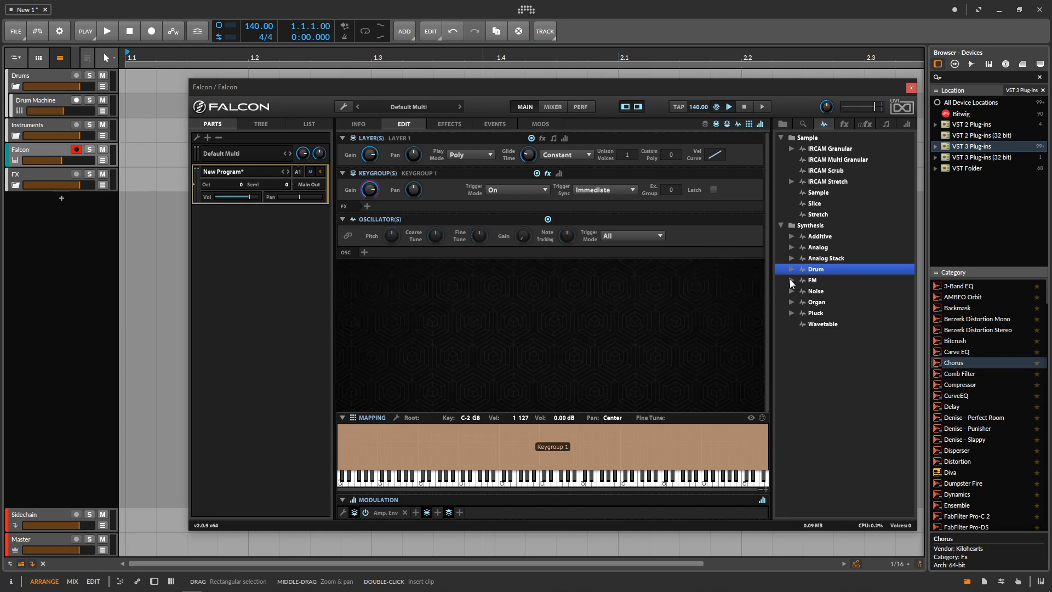
drag(794, 280, 369, 251)
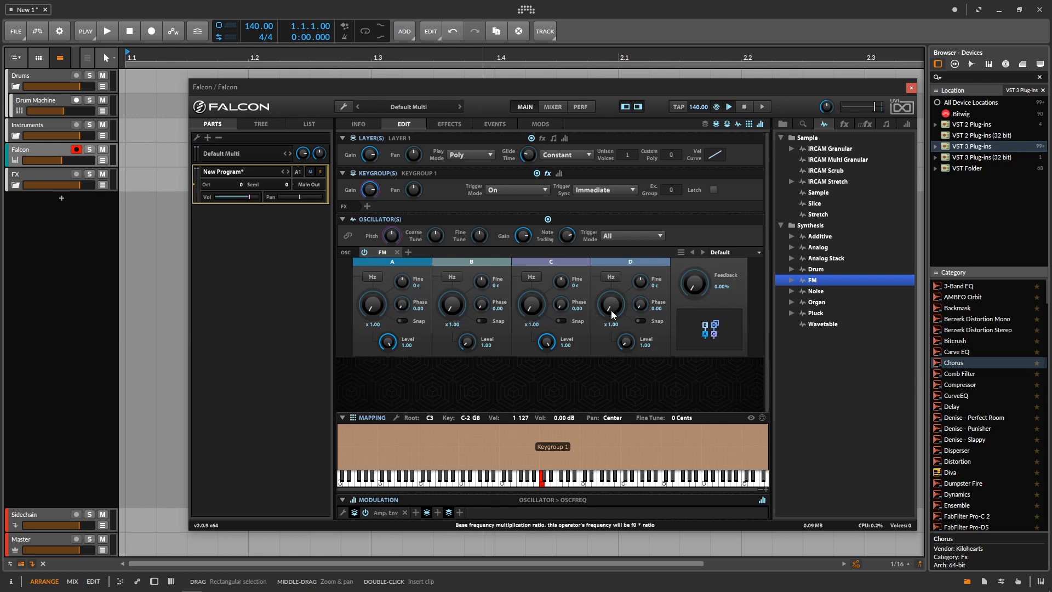
Step: Sweep FM operator D's frequency ratio up to 31.26 and back down to 1.00
click(694, 283)
click(611, 306)
drag(610, 305, 619, 176)
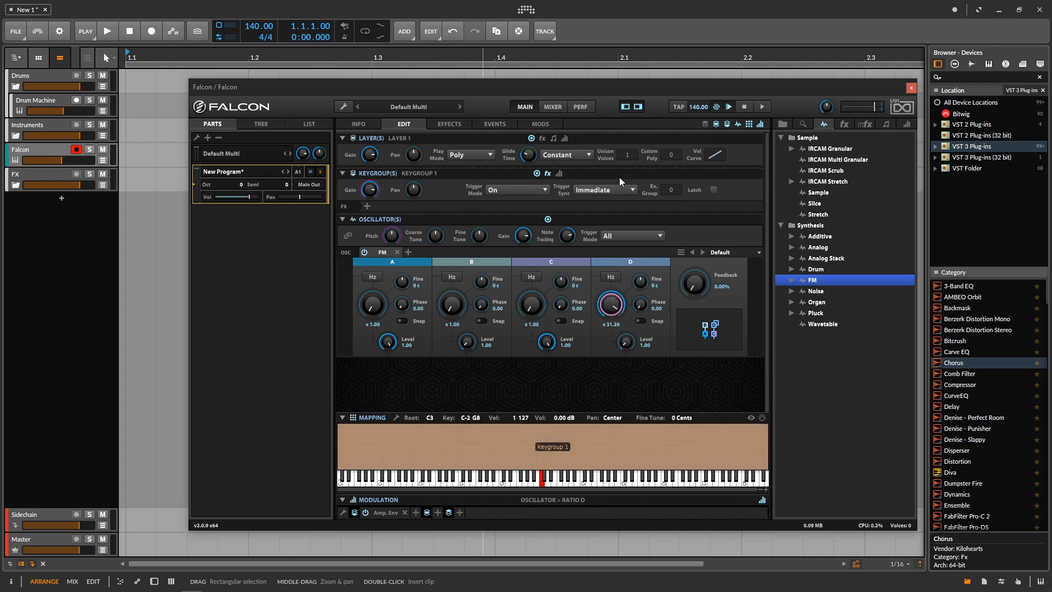
drag(596, 327, 593, 376)
Step: Look through the FM algorithm layouts and set operator D to a snapped ratio of 7
click(690, 326)
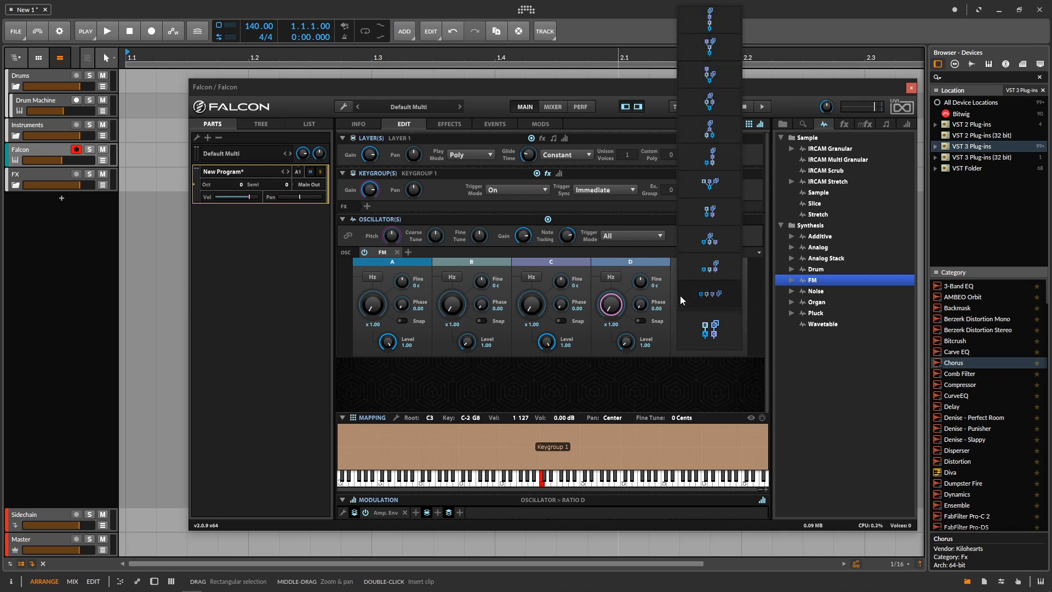
click(826, 407)
click(640, 323)
drag(623, 315, 628, 292)
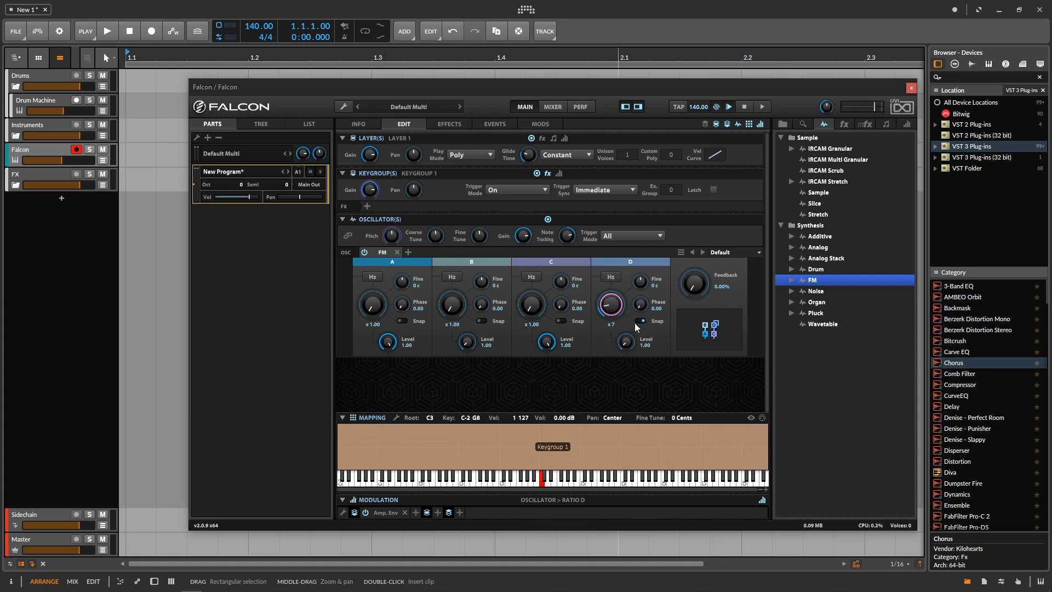
Step: Try operator D in fixed-frequency Hz mode and return it to ratio mode with a ratio of 9
click(612, 277)
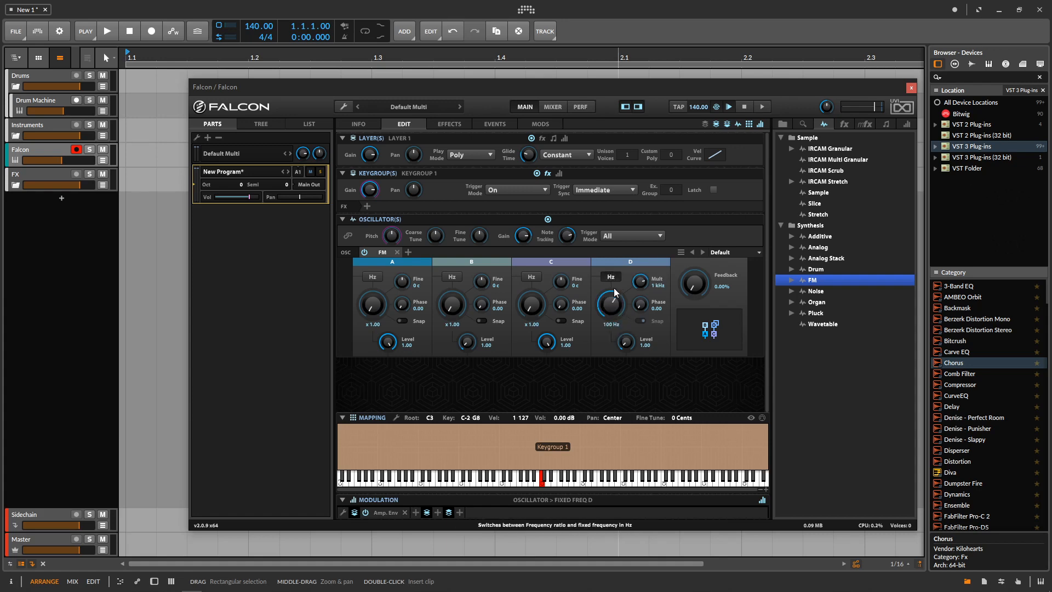
drag(624, 254, 614, 302)
click(616, 275)
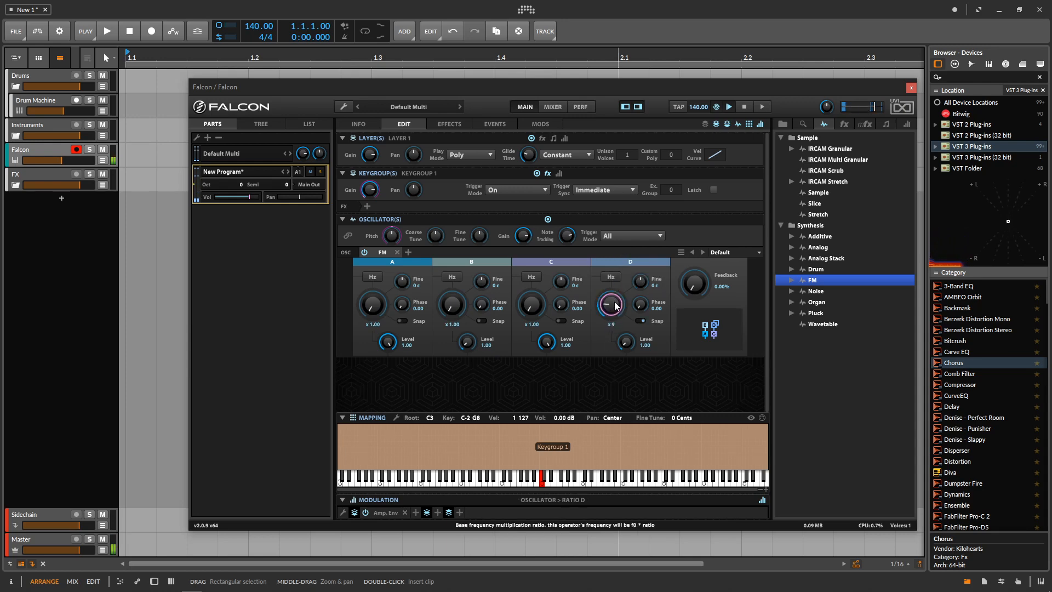
Step: Replace the FM oscillator with a Noise oscillator
drag(812, 291, 400, 253)
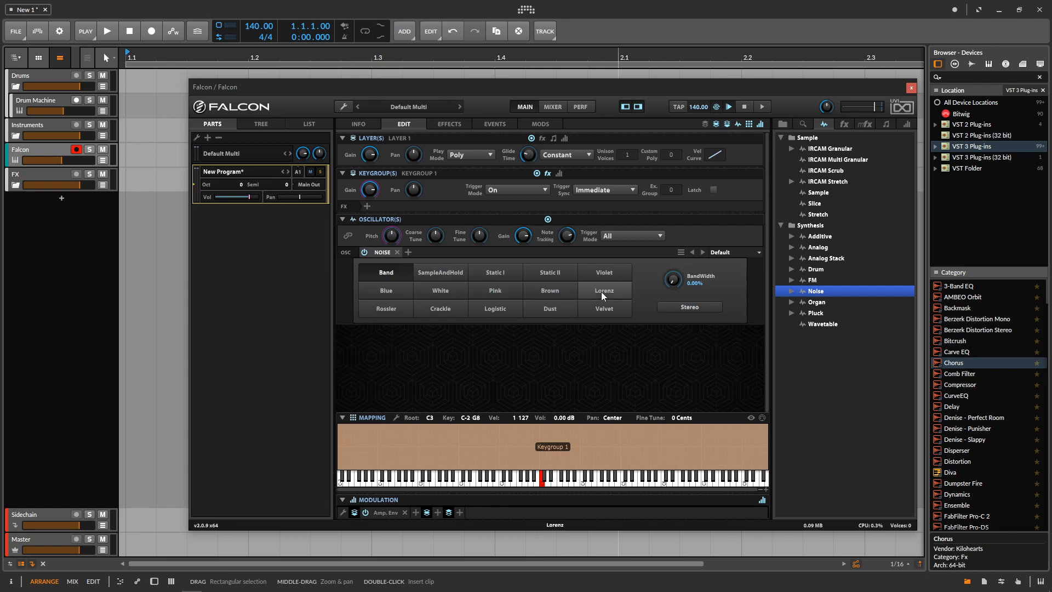
Step: Audition the Noise oscillator's Velvet type while raising its density, and try the Lorenz, Logistic, Crackle and Rossler types
click(590, 306)
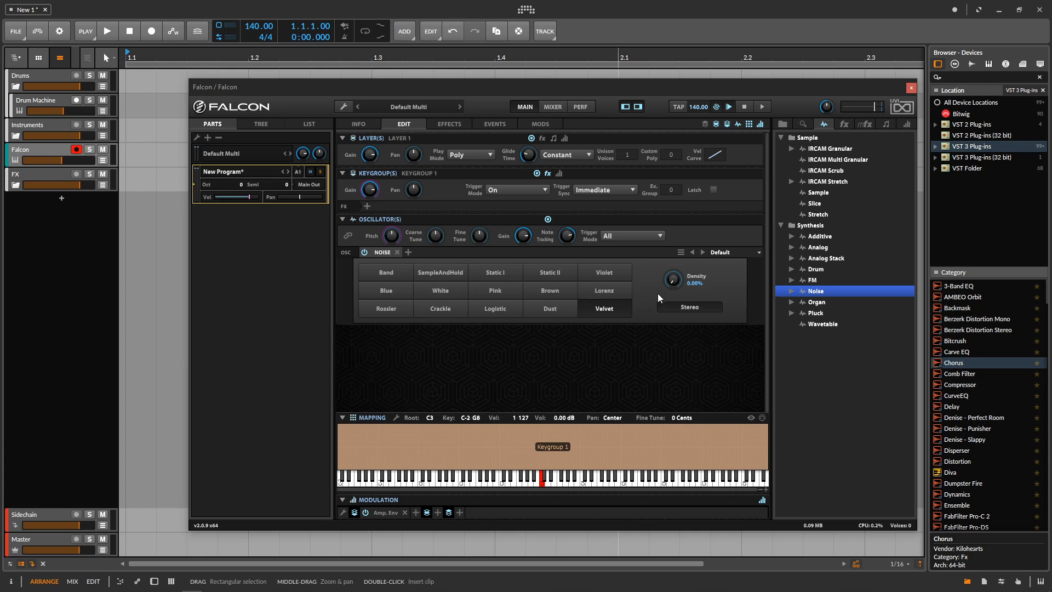
drag(674, 283, 686, 182)
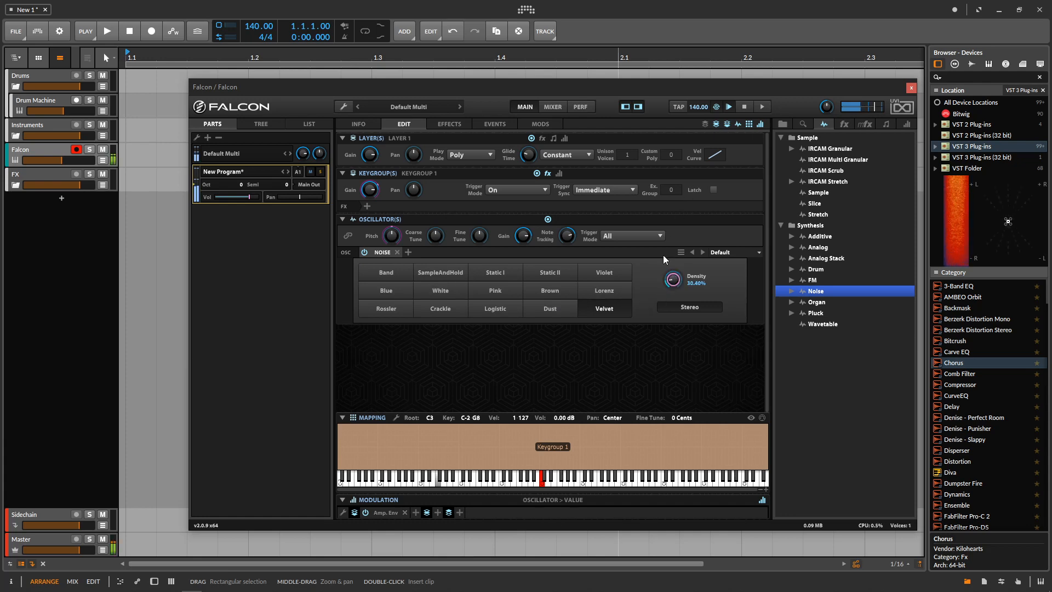
click(604, 291)
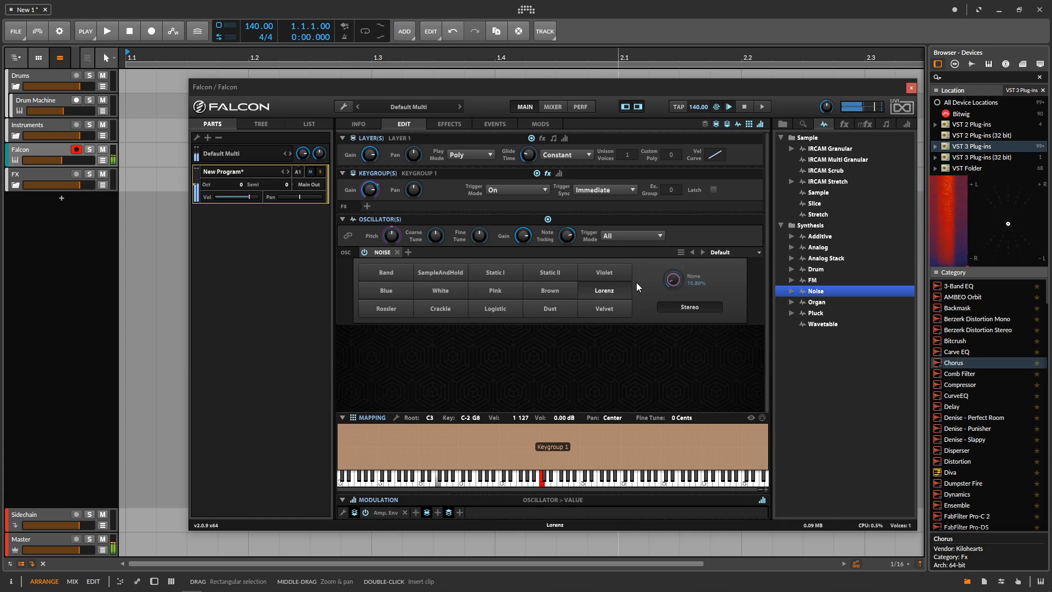
click(553, 290)
click(495, 309)
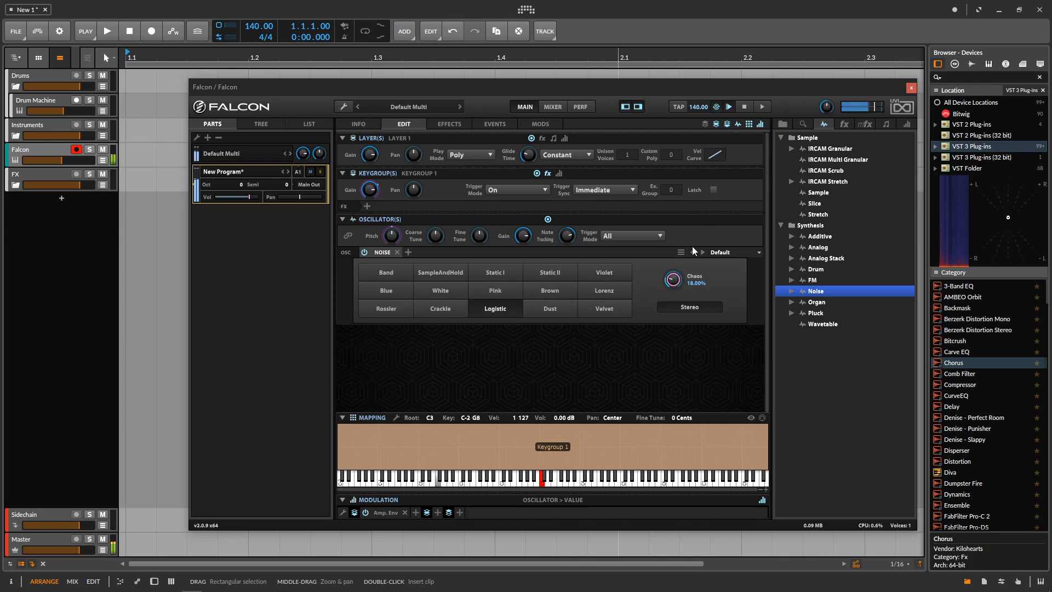
click(449, 310)
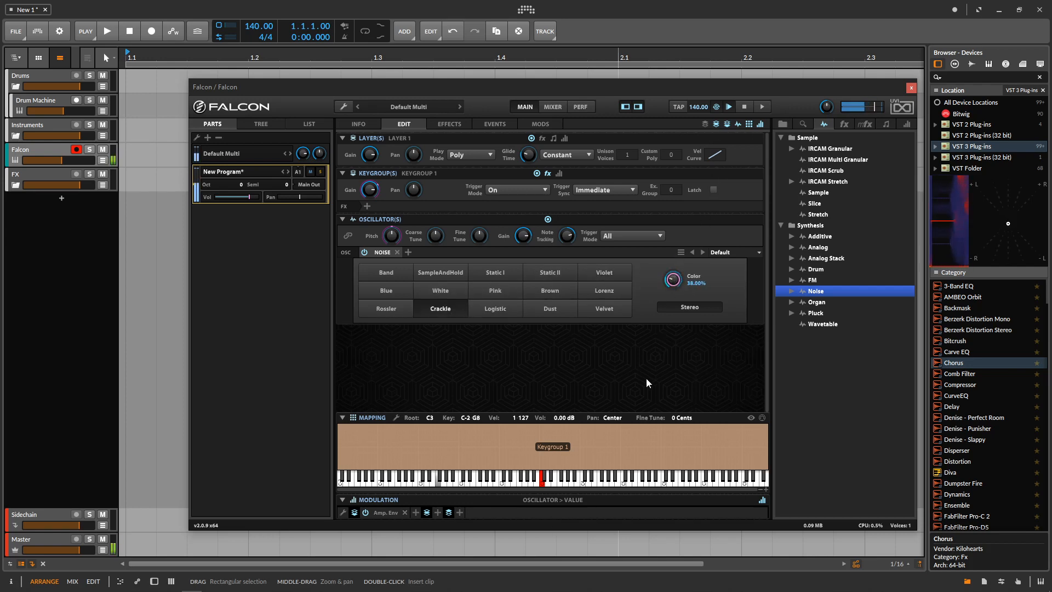
click(377, 311)
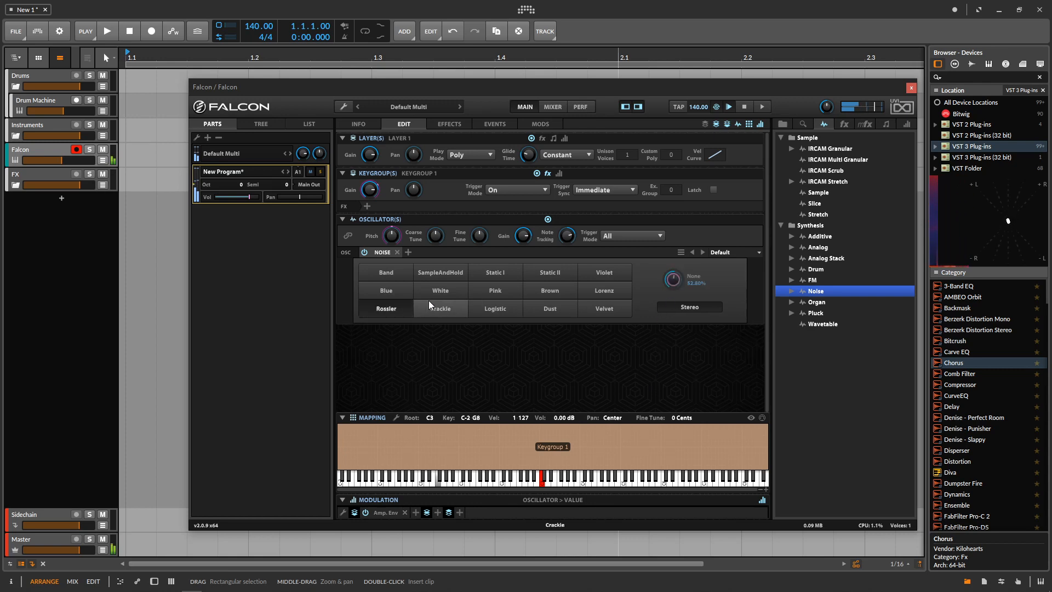
click(396, 291)
Step: Load an Organ oscillator in place of Noise and adjust its drawbar gains and its percussion harmonic to 1 1/3'
drag(817, 302, 422, 255)
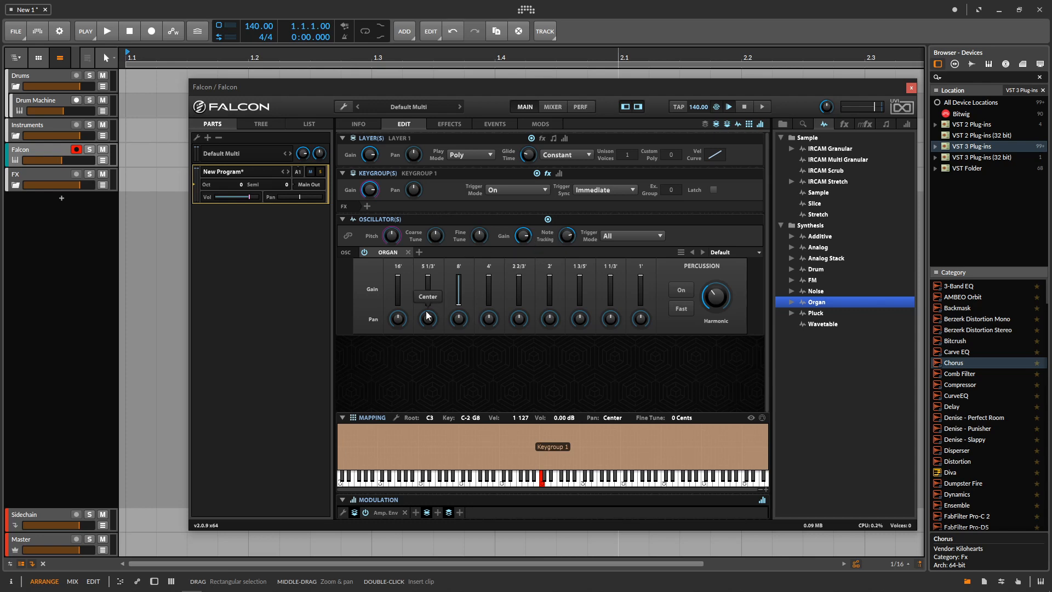
mouse_move(452, 301)
mouse_down()
mouse_move(527, 287)
mouse_move(548, 295)
mouse_up()
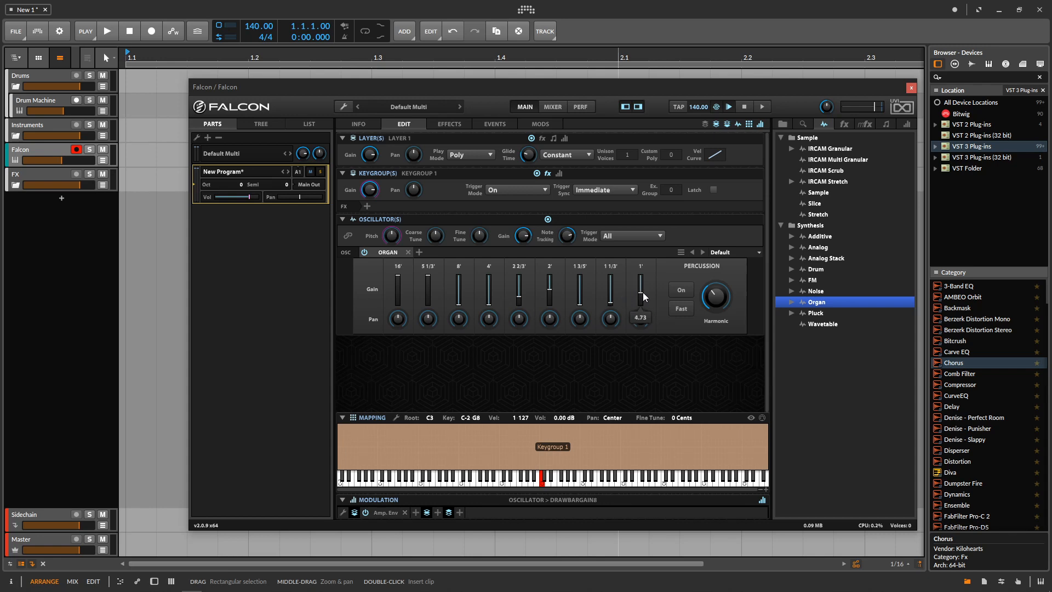
drag(643, 292, 639, 298)
mouse_move(721, 299)
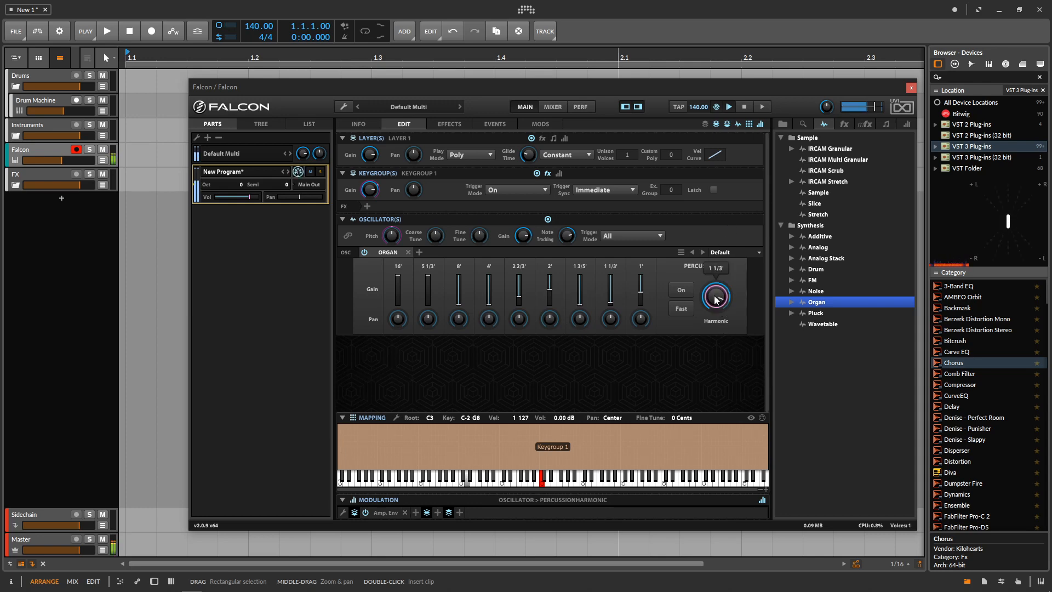
Step: Replace the Organ oscillator with a Pluck oscillator and load Kick 6.wav from a KICK sample search as its excitation sample
drag(815, 313, 348, 246)
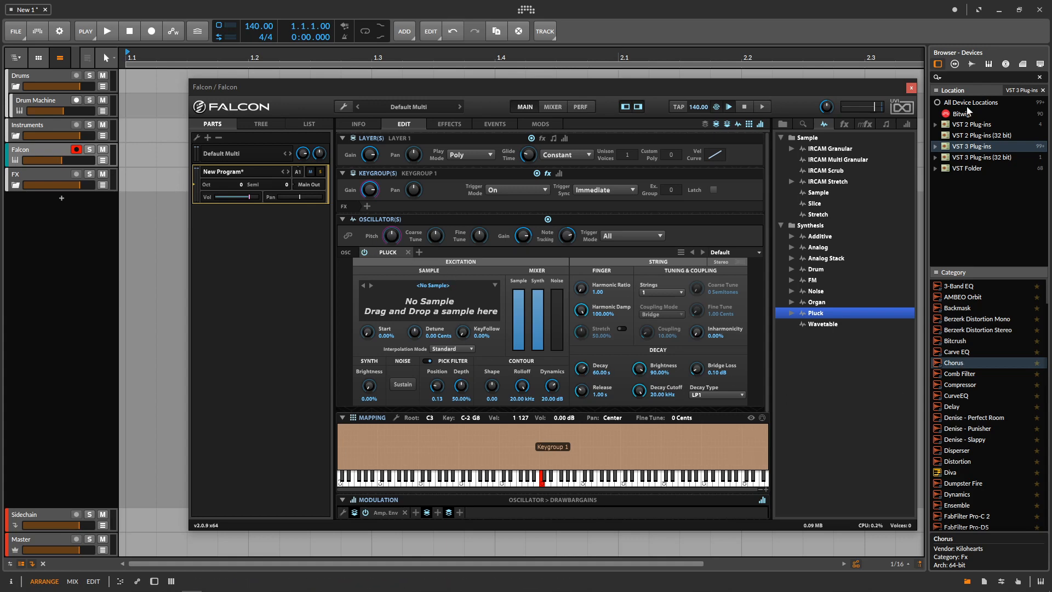
click(972, 65)
click(963, 78)
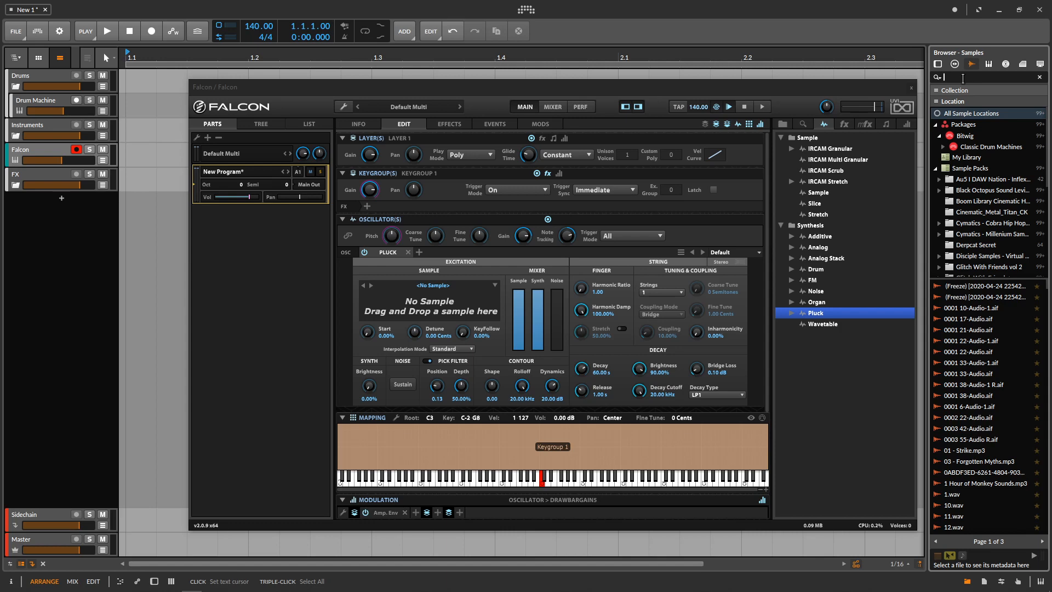
text(KICK)
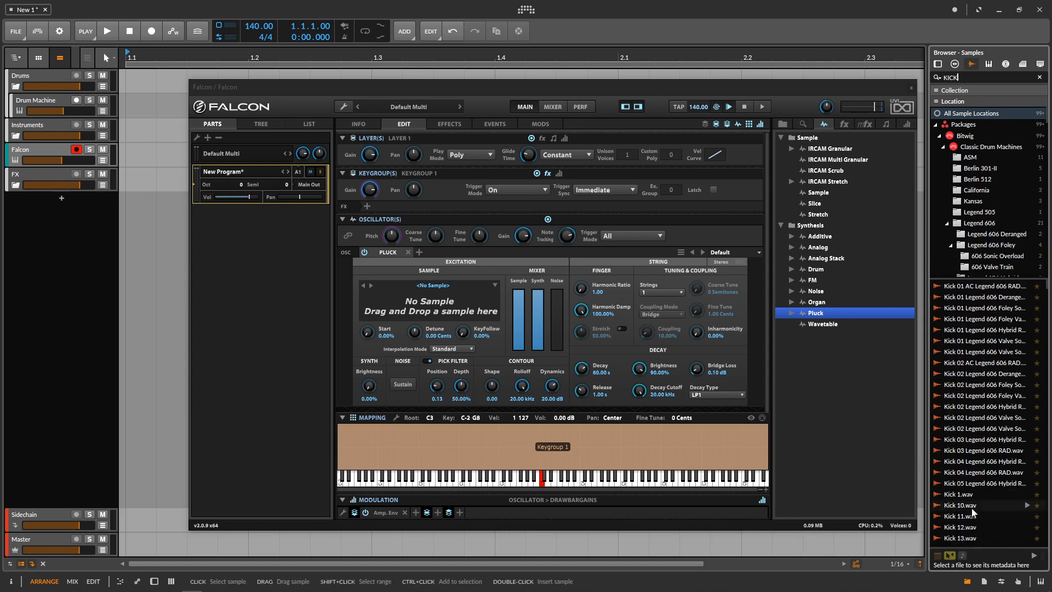
click(958, 419)
click(970, 397)
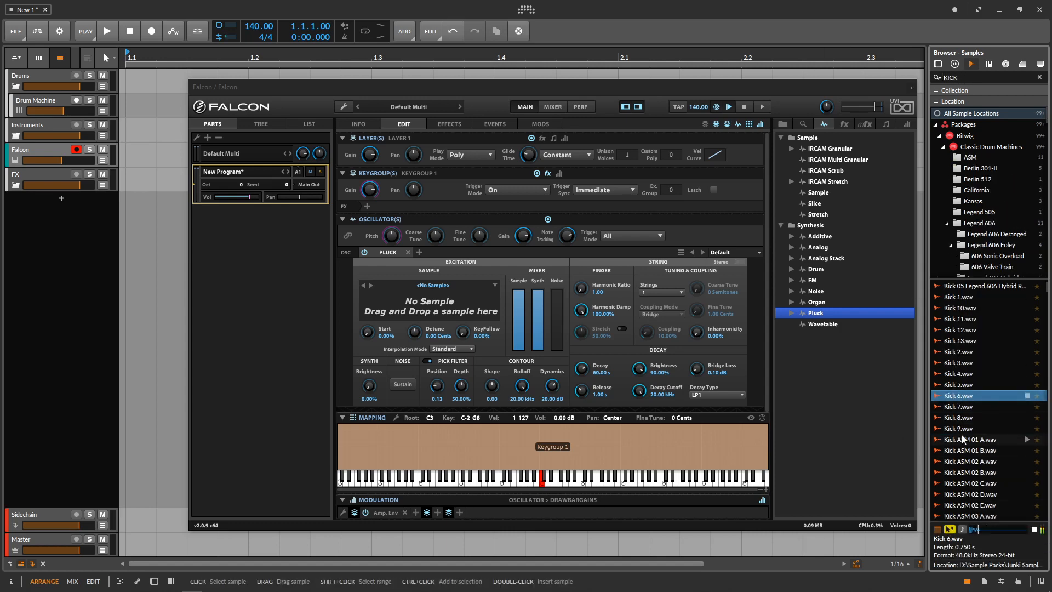
drag(967, 396, 413, 309)
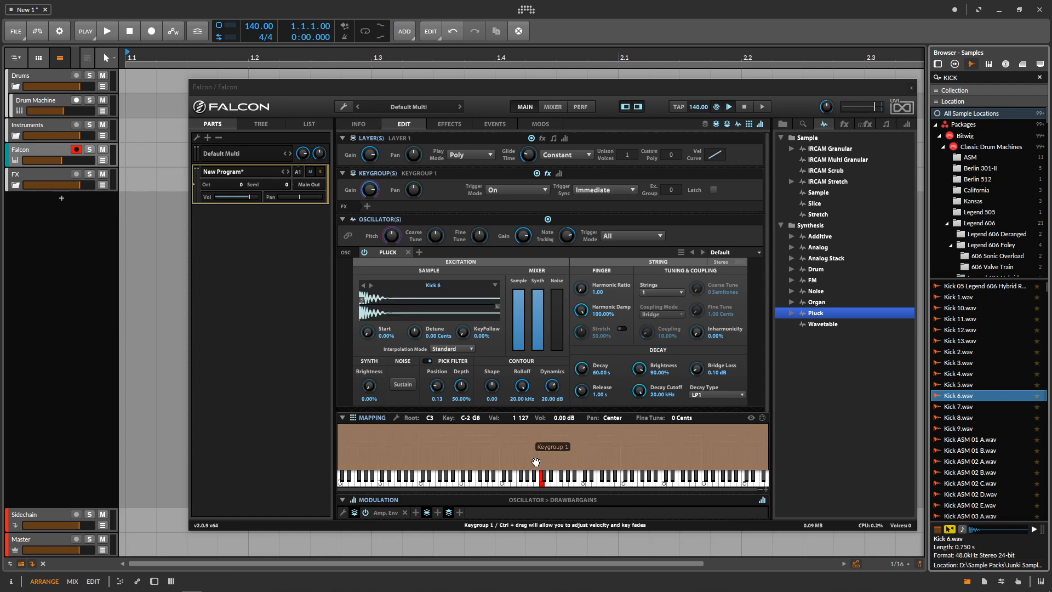
click(220, 368)
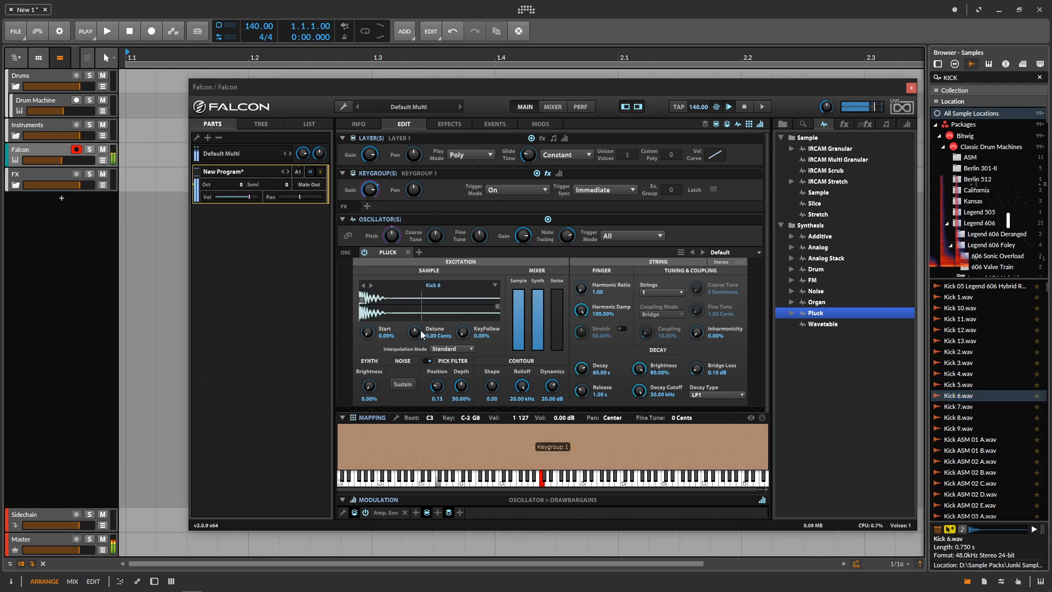
Step: Set the Pluck sample detune to 14.98 semitones, the harmonic ratio to 3.50 and the harmonic damp to 99.20%
drag(420, 330, 422, 308)
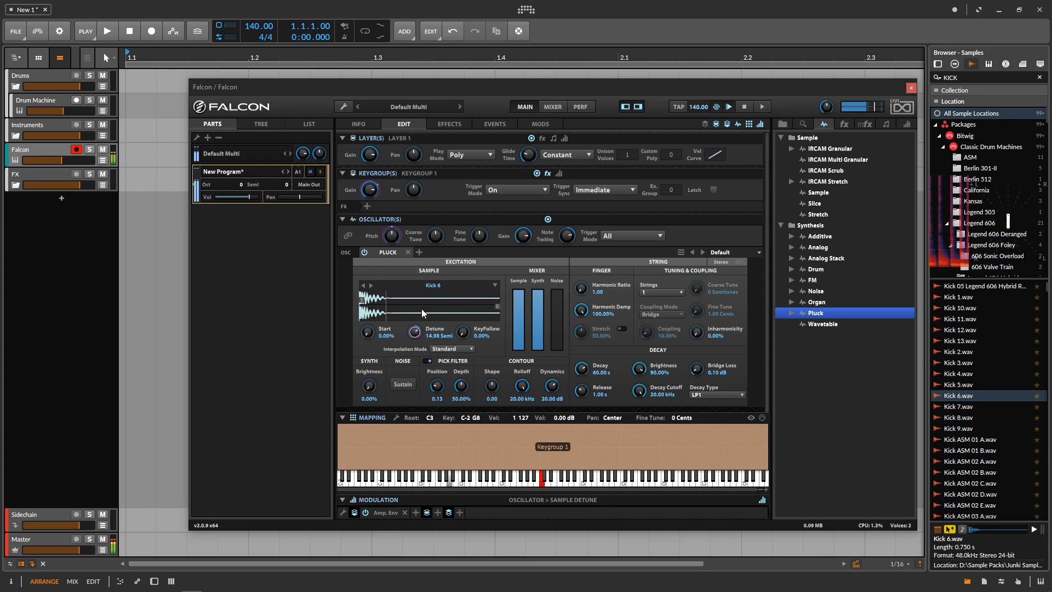
drag(584, 291, 625, 171)
mouse_move(581, 309)
mouse_down()
mouse_move(566, 420)
mouse_move(581, 311)
mouse_move(609, 249)
mouse_move(581, 290)
mouse_move(574, 371)
mouse_move(591, 301)
mouse_up()
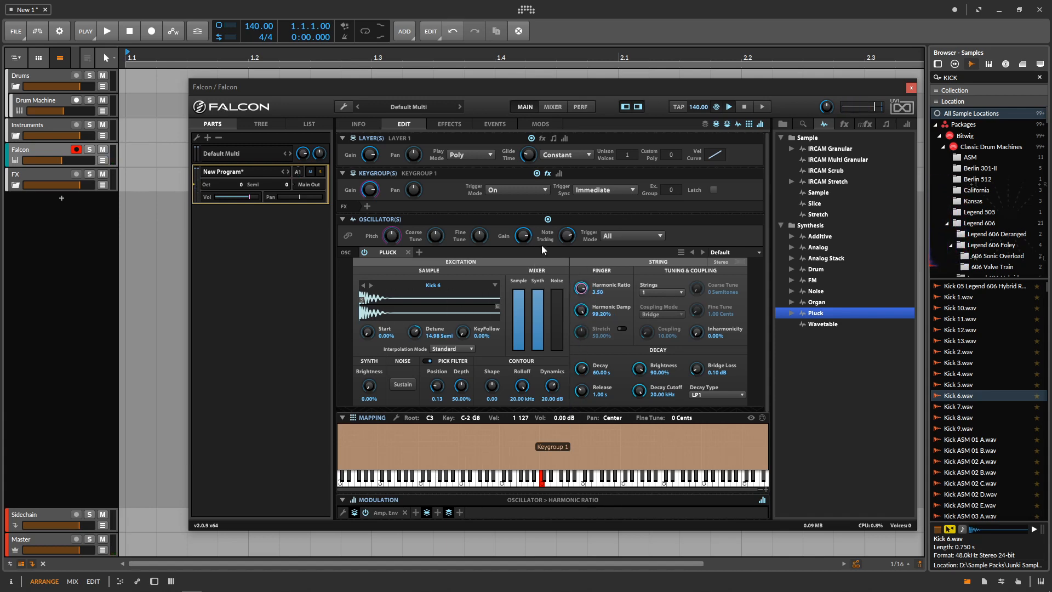
Step: Replace the Pluck oscillator with a Wavetable oscillator
click(408, 252)
click(823, 325)
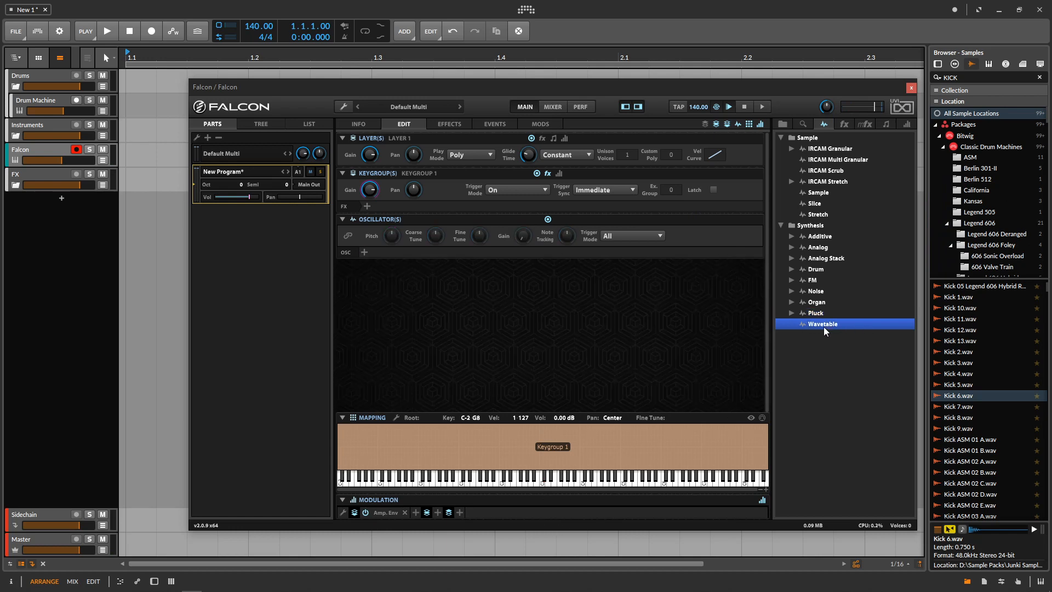
drag(824, 327, 373, 256)
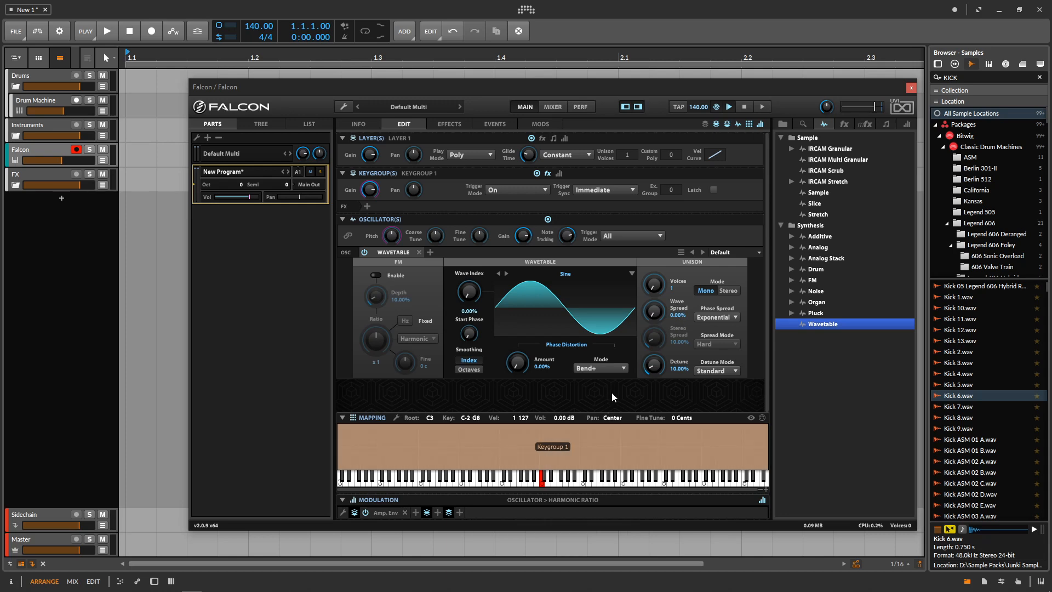
Step: Choose the sinh wavetable and sweep its wave index, returning it to 0.00%
click(467, 294)
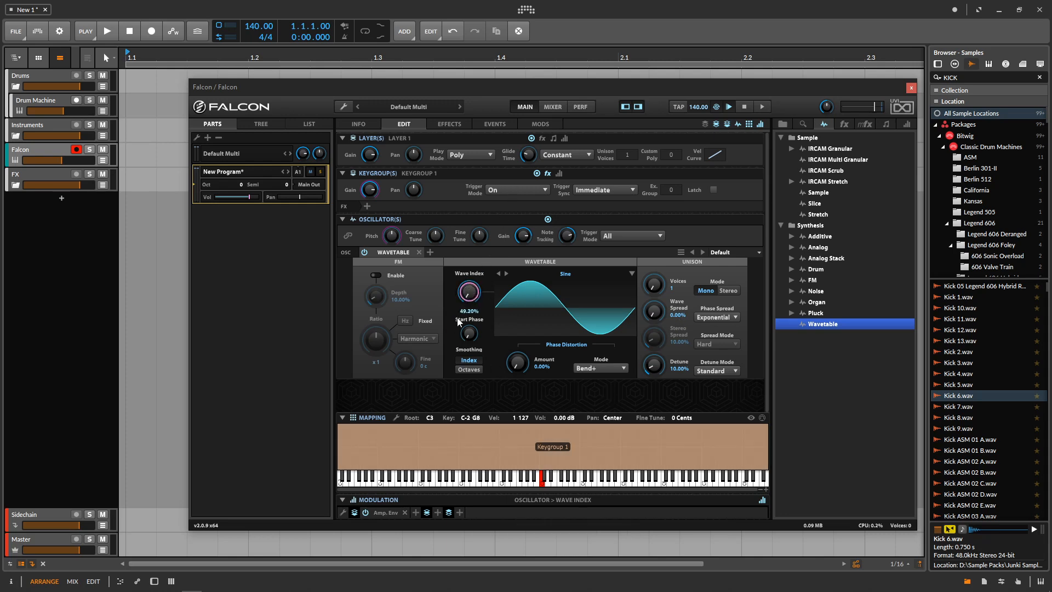
click(506, 273)
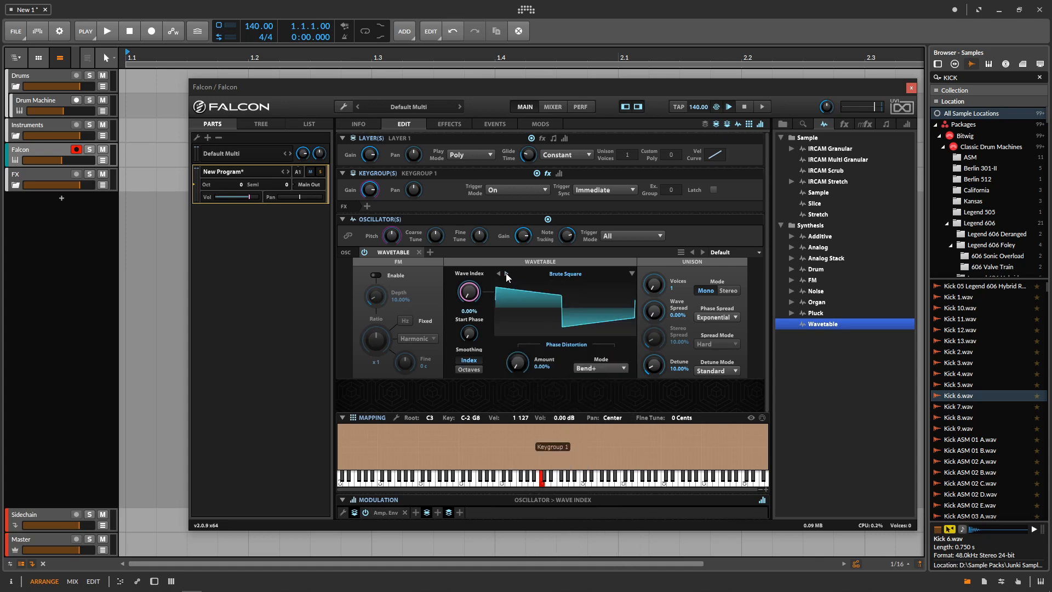
click(523, 271)
mouse_move(560, 428)
click(685, 386)
drag(468, 292, 462, 347)
Step: Try Octaves smoothing on the wavetable and leave both Index and Octaves smoothing switched off
click(468, 369)
click(470, 360)
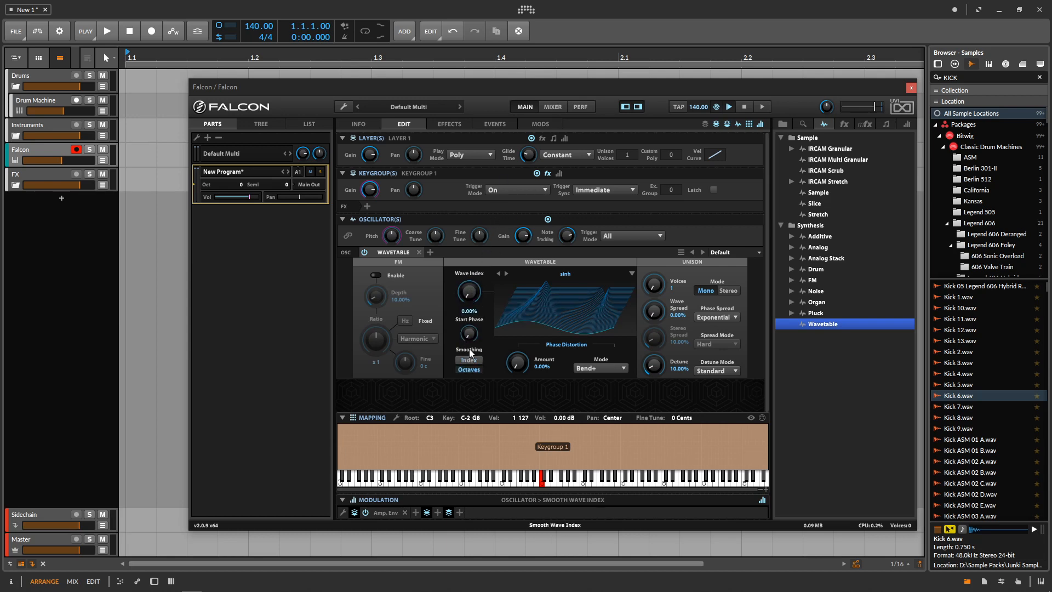
click(469, 369)
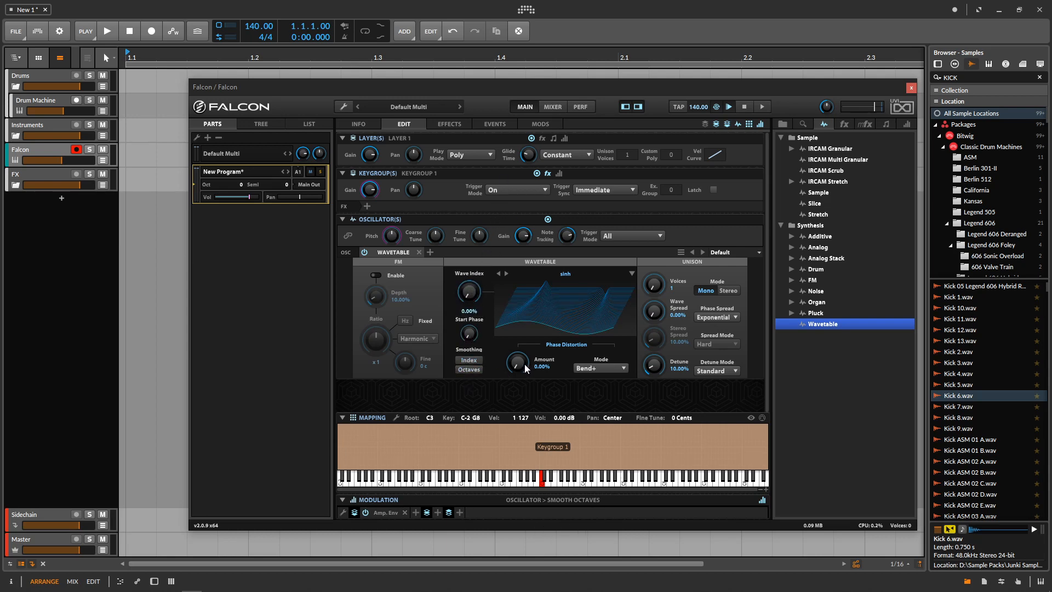
Step: Try the ResoForm and SymForm phase distortion modes and settle on Bend+- at 100% amount with the wave index at 93.20%
drag(524, 364, 524, 359)
click(601, 368)
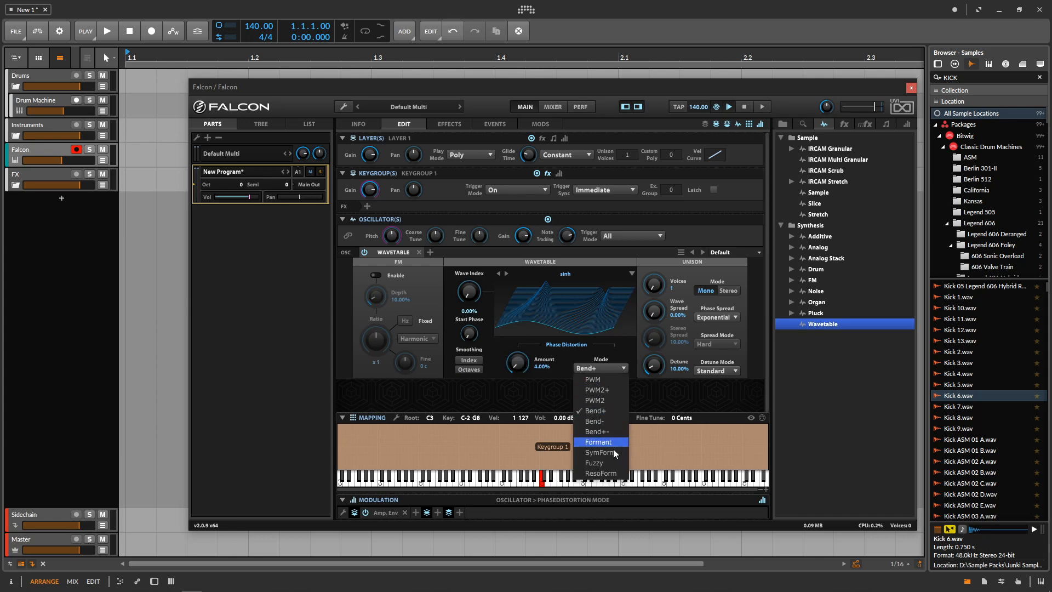
click(608, 475)
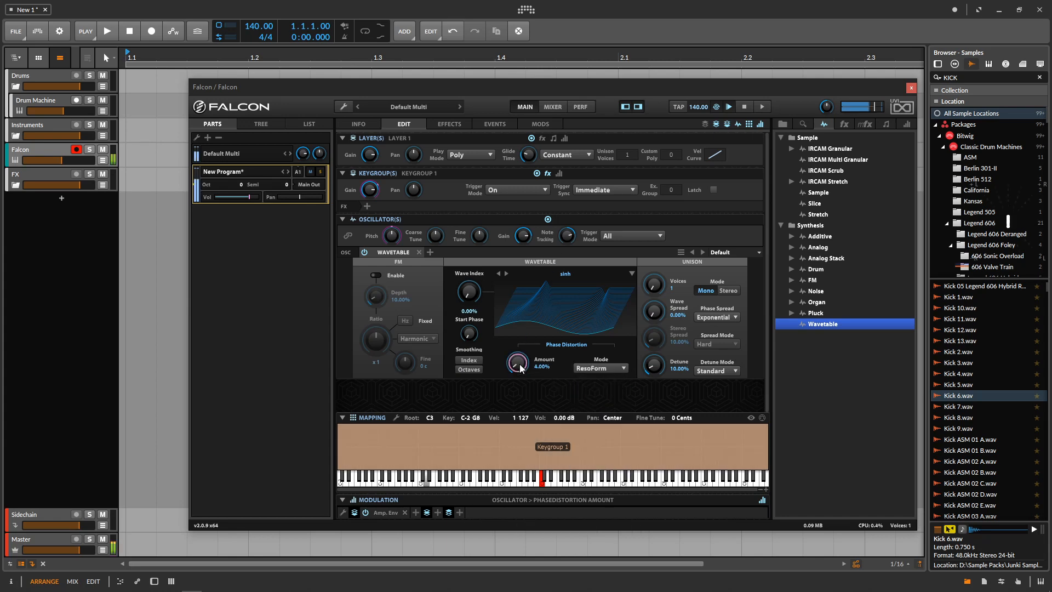
drag(521, 369, 551, 271)
click(601, 368)
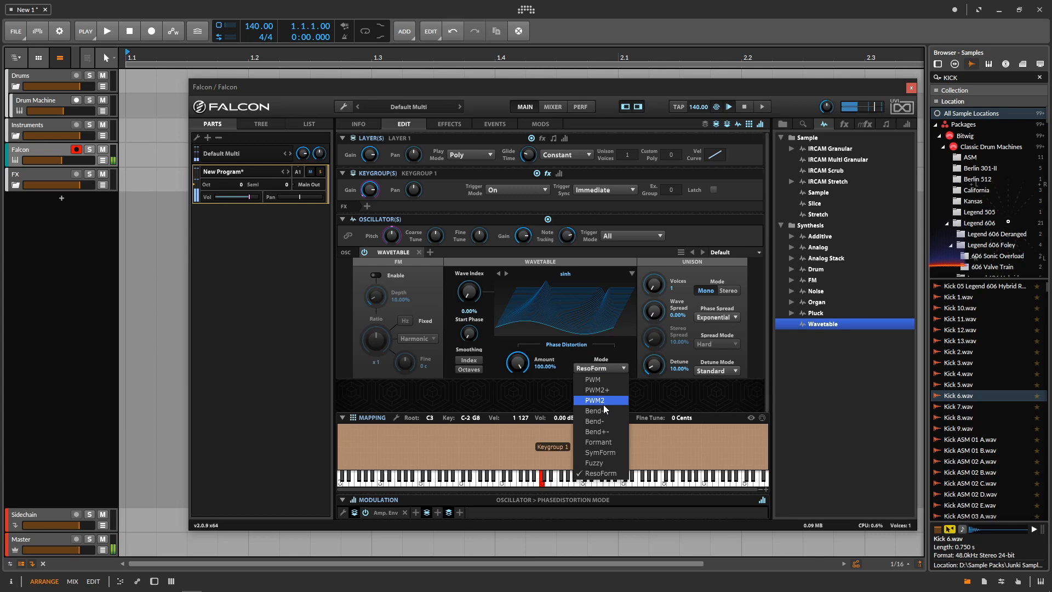
click(608, 455)
drag(518, 362, 499, 205)
click(601, 368)
click(599, 435)
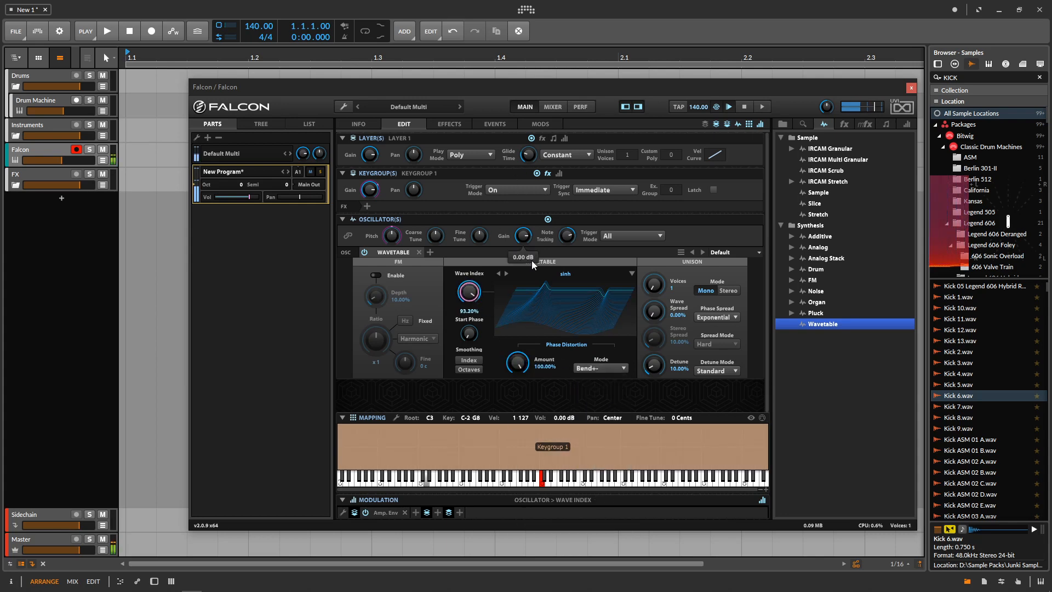
Step: Set the wavetable unison to 8 voices in stereo mode with a wave spread of 4.80%
drag(655, 291, 703, 89)
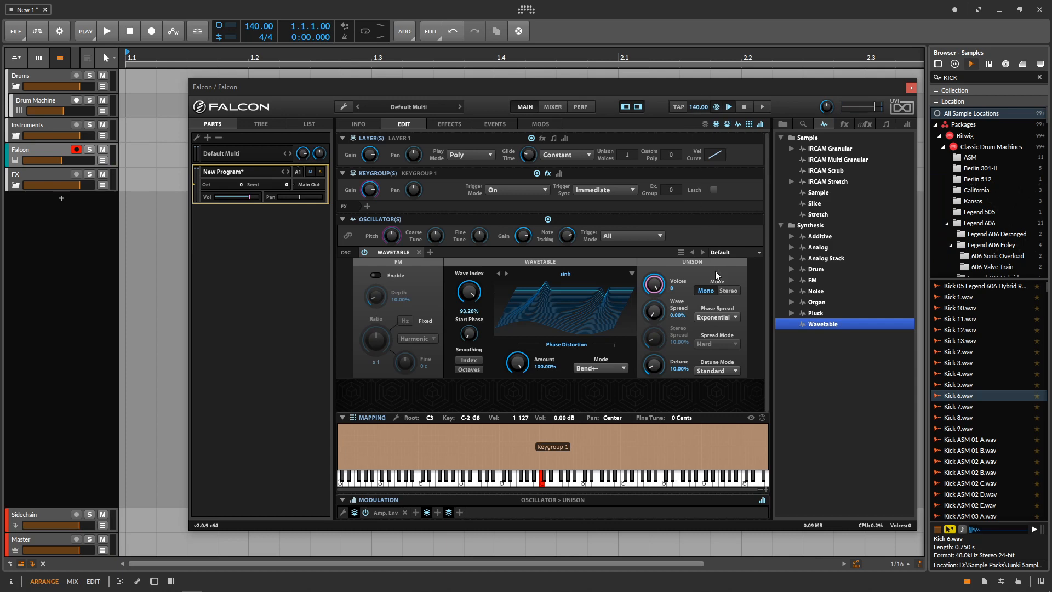
click(724, 290)
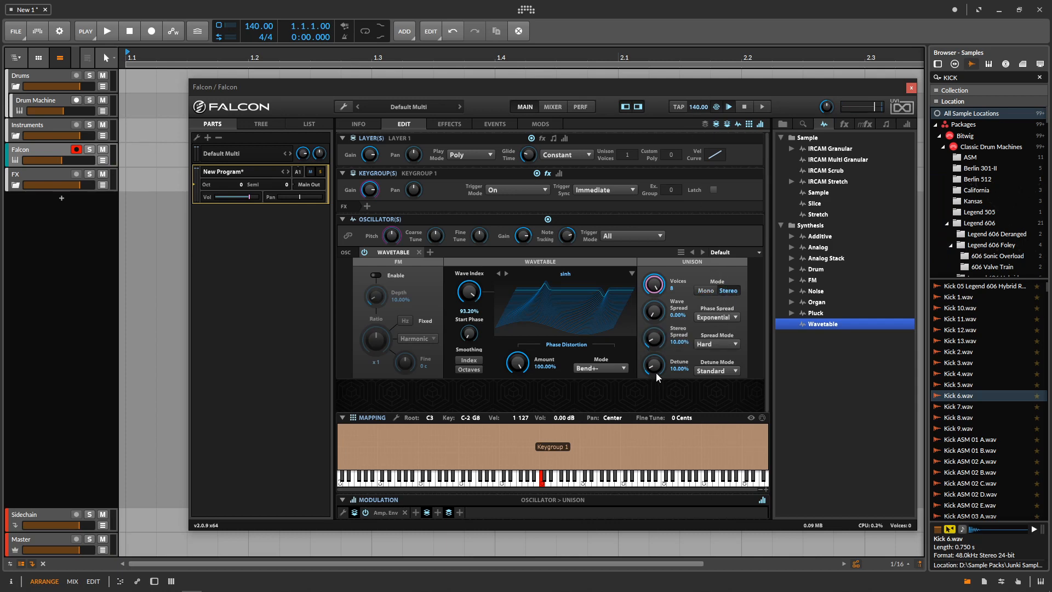
drag(654, 311, 654, 307)
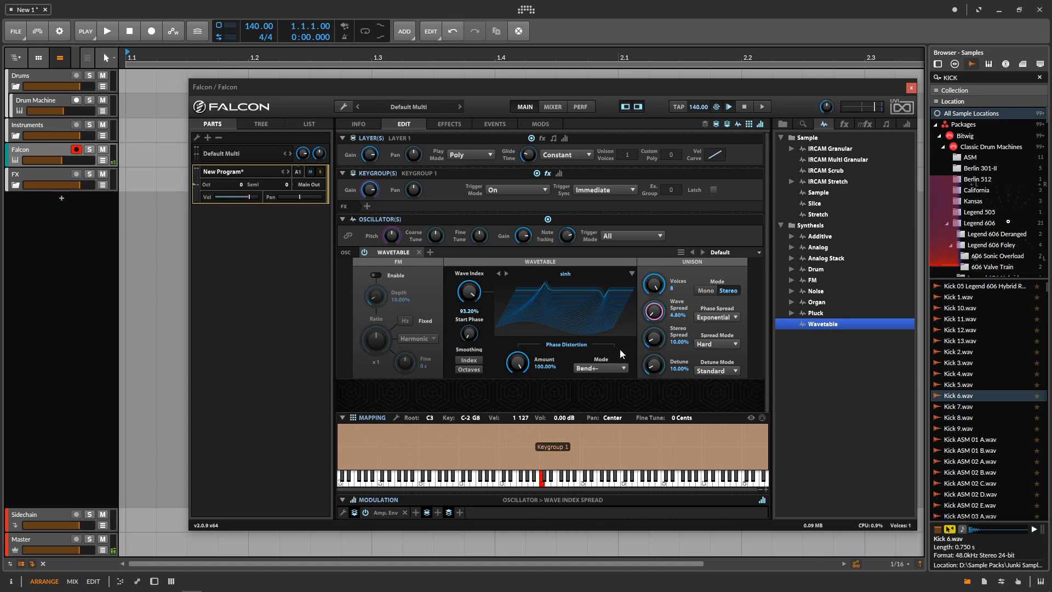
Step: Enable the wavetable's FM section with ratio x18, fine tuning 394 cents and depth 11.20%
click(374, 276)
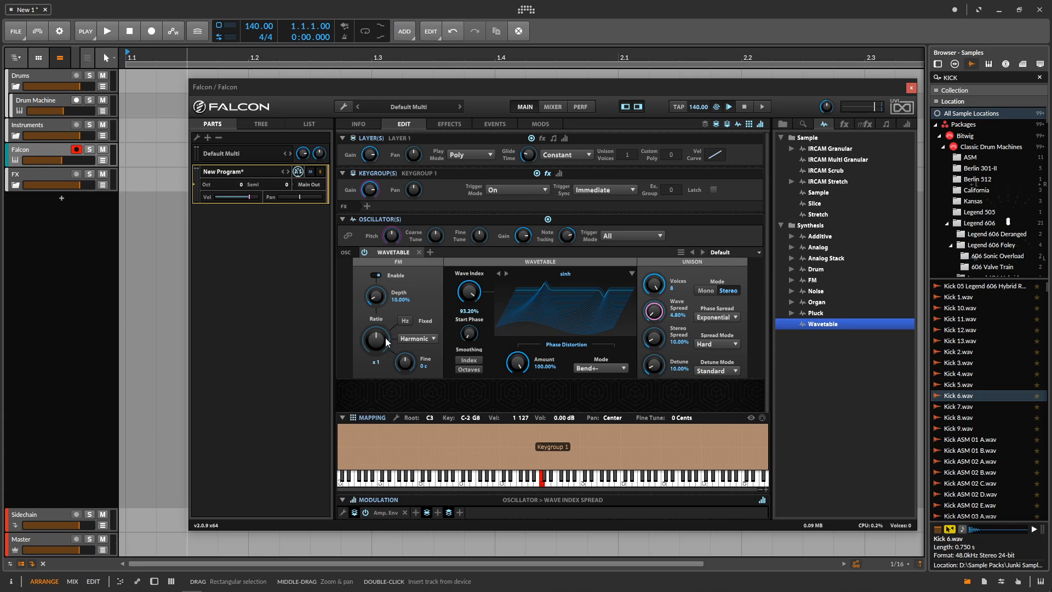
drag(386, 338, 400, 218)
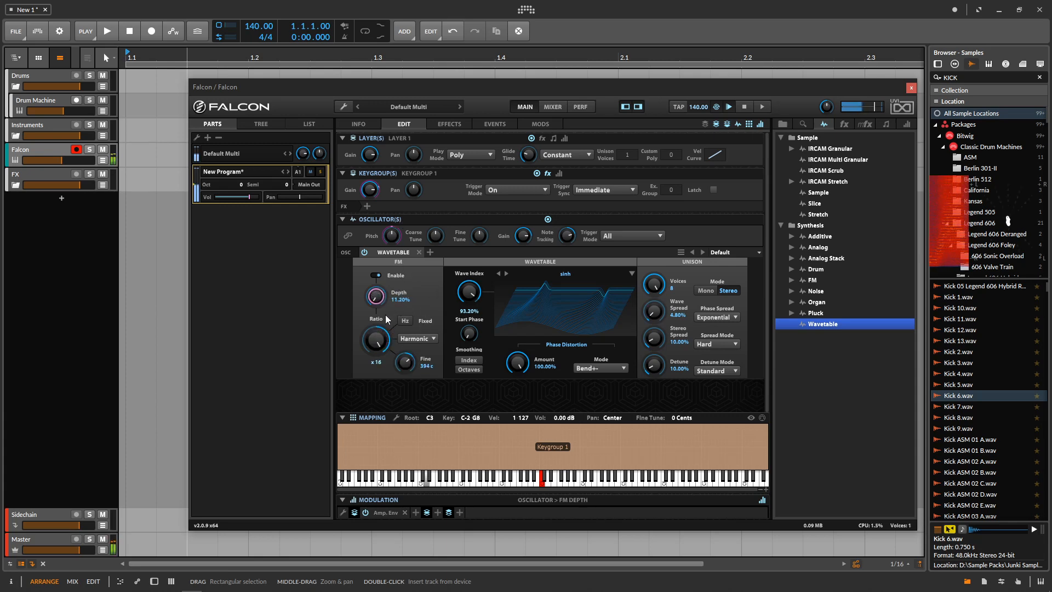
Step: Remove the Wavetable oscillator and load the IRCAM Stretch, IRCAM Multi Granular and IRCAM Scrub oscillators into the keygroup
click(419, 252)
click(820, 140)
key(Down)
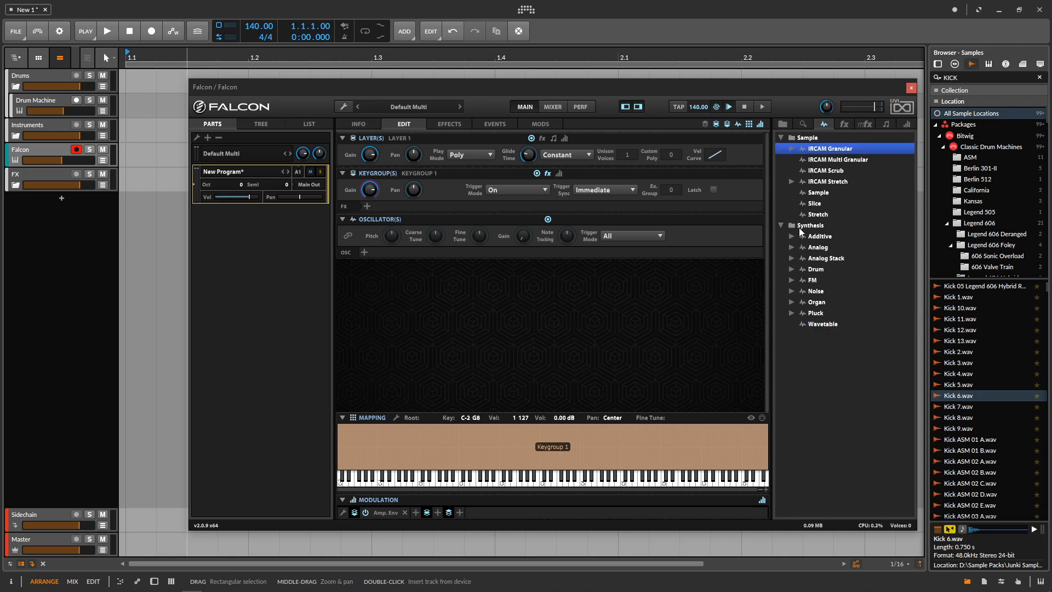
click(830, 178)
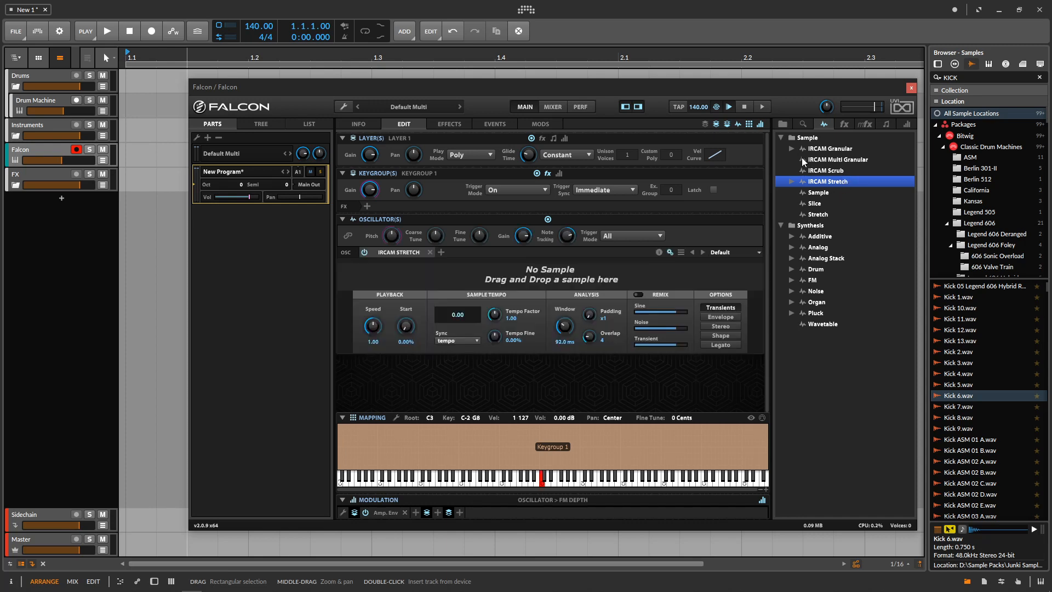
drag(810, 163, 472, 253)
drag(826, 170, 542, 252)
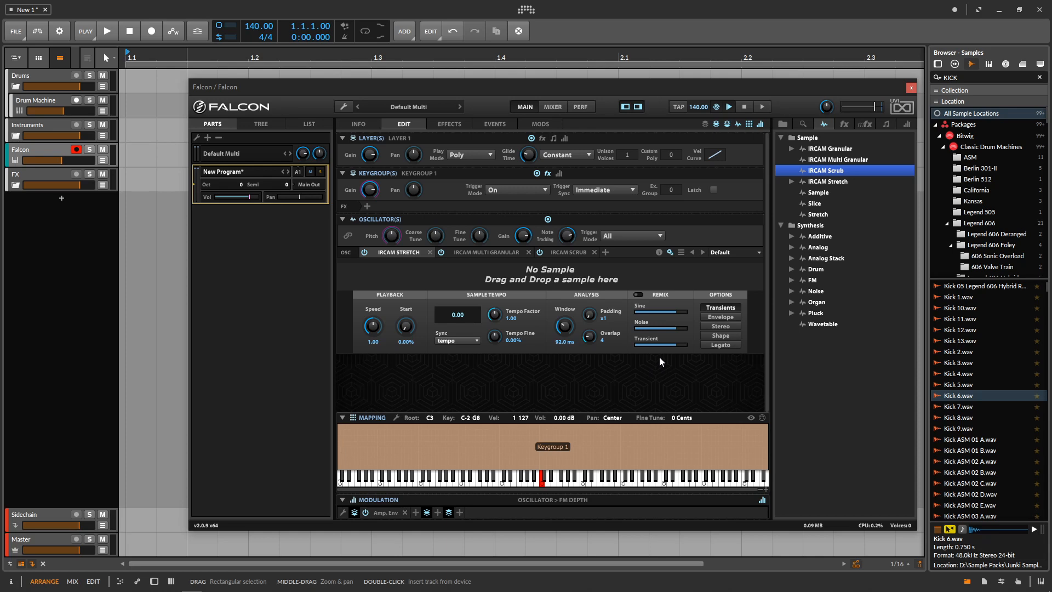
Step: Load Kick 6.wav into the IRCAM Stretch oscillator, enable Remix and try different noise, transient and sine levels
scroll(986, 341, up, 1)
drag(965, 428, 508, 271)
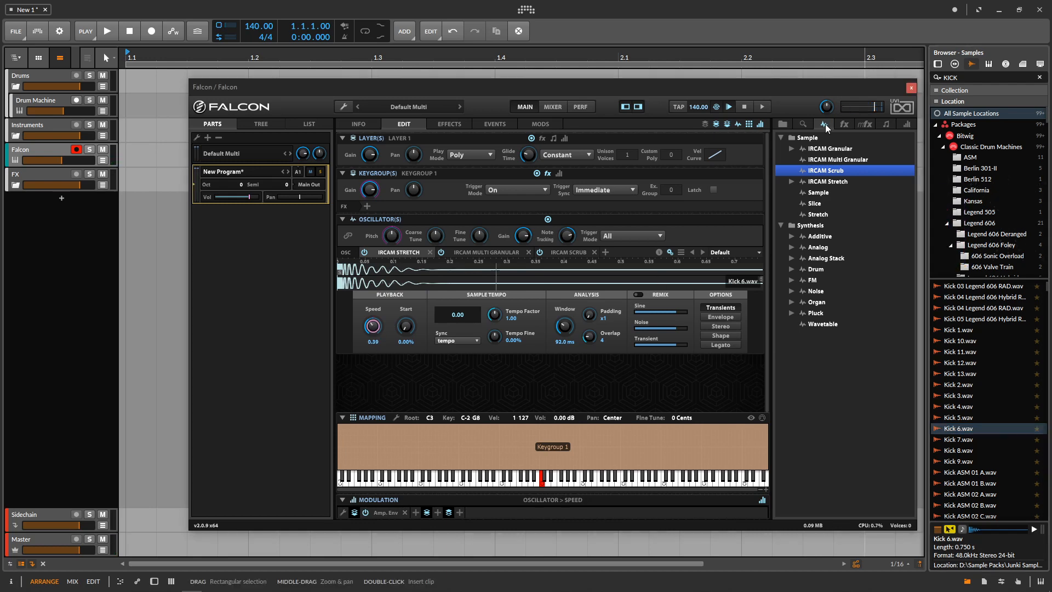
click(638, 295)
drag(657, 328, 625, 322)
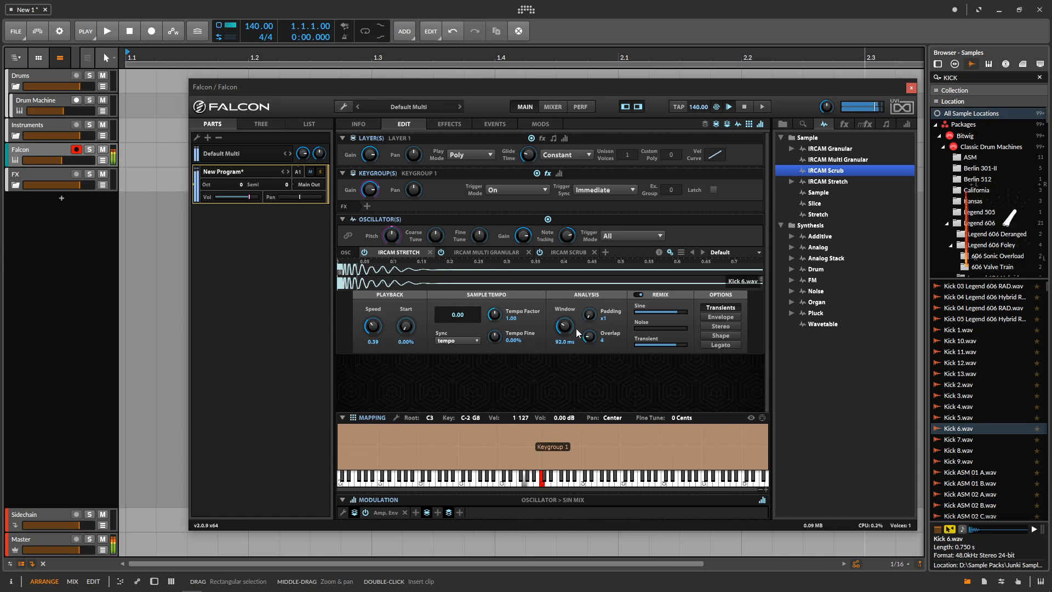
drag(660, 345, 630, 345)
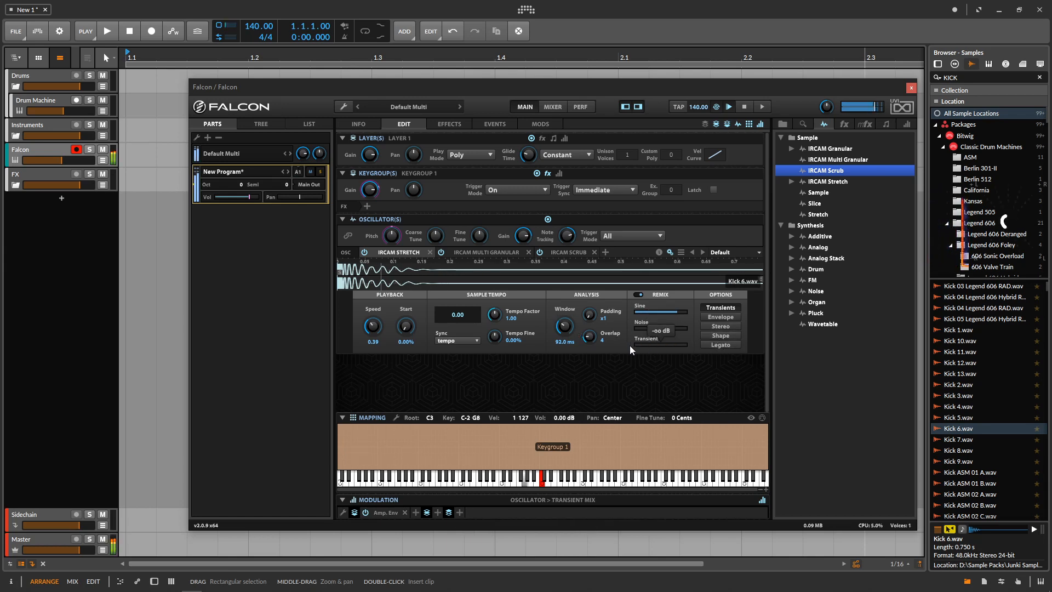
drag(669, 311, 627, 316)
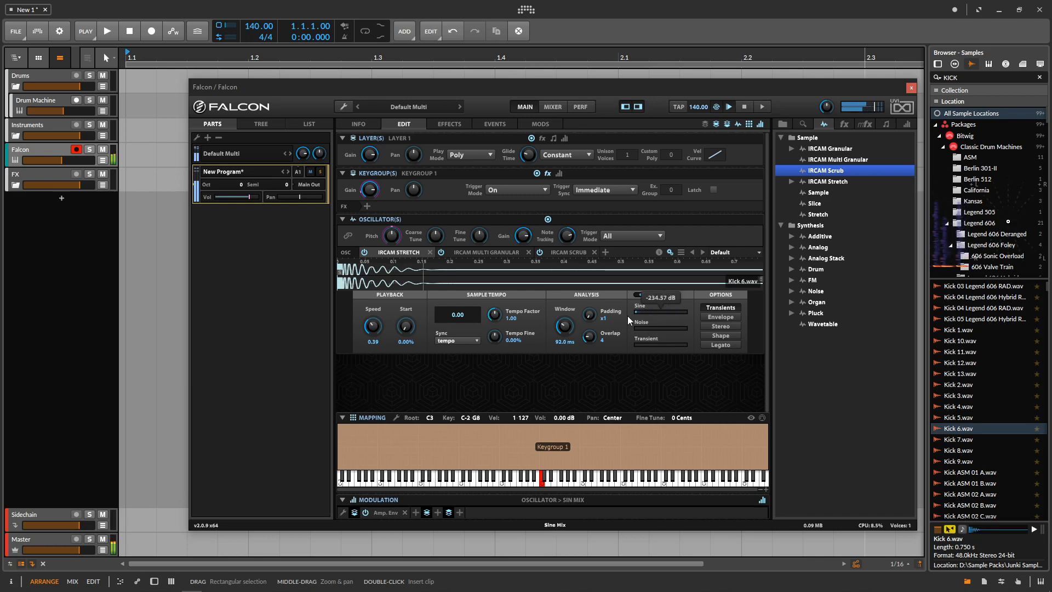
drag(663, 347, 685, 344)
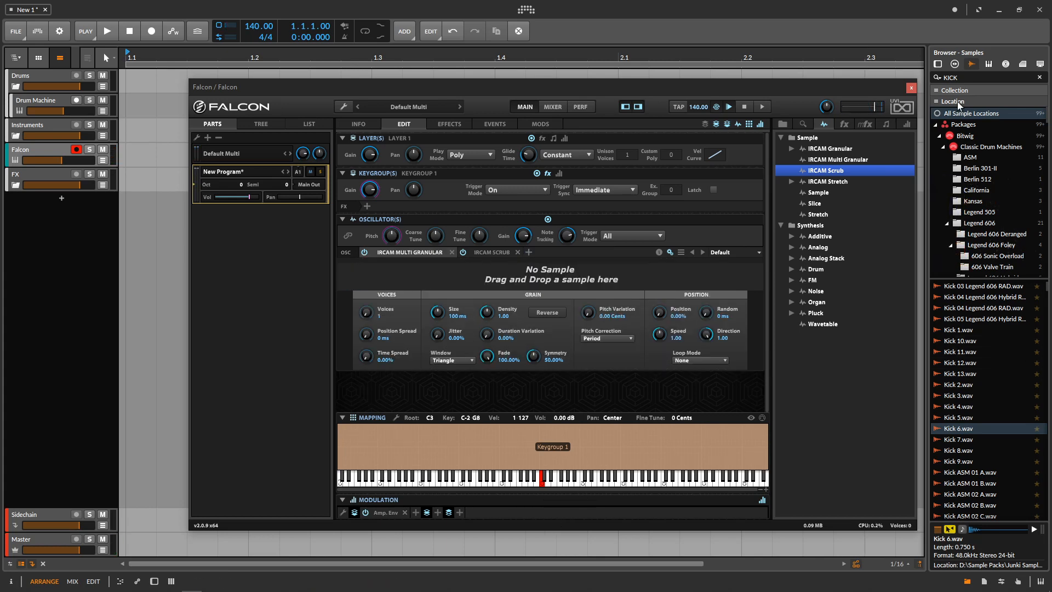
Step: Search the samples for PAD and load sunnk - mephistopheles 03.wav into the IRCAM Multi Granular oscillator
click(970, 79)
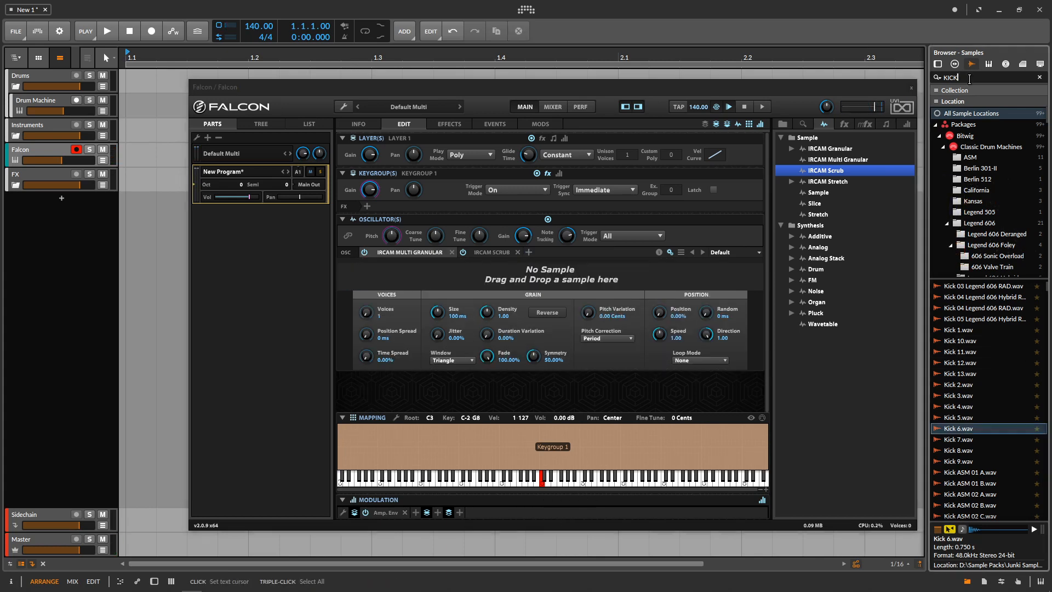
key(BackSpace)
key(BackSpace)
key(BackSpace)
key(BackSpace)
text(PAD)
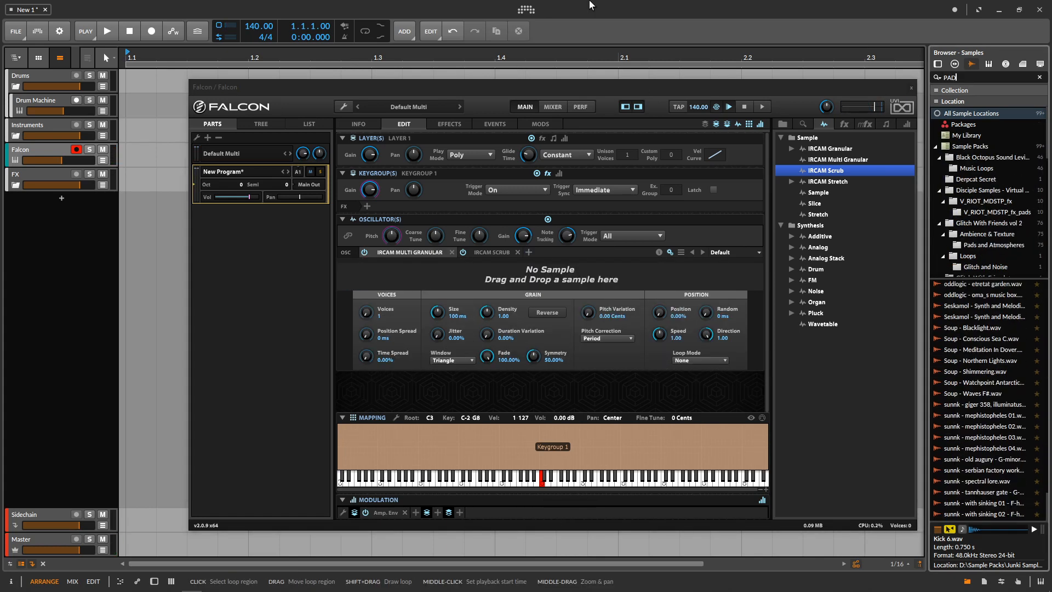
click(979, 435)
drag(995, 436, 522, 268)
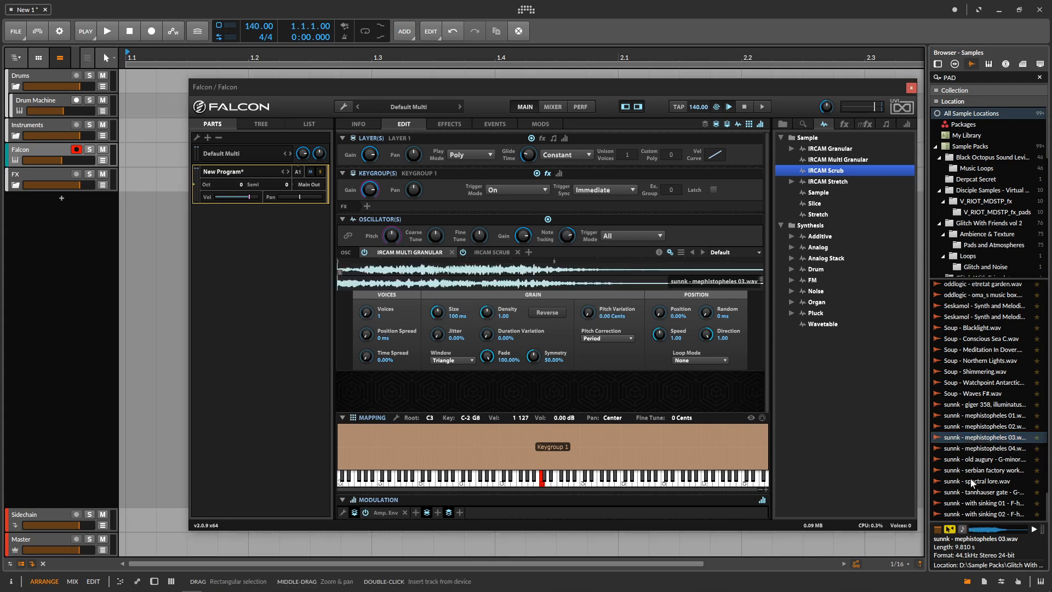
Step: Set the Multi Granular oscillator to 8 voices, 3.08 s position spread, 50.8 ms grain size and 98.00% jitter
drag(367, 313, 418, 168)
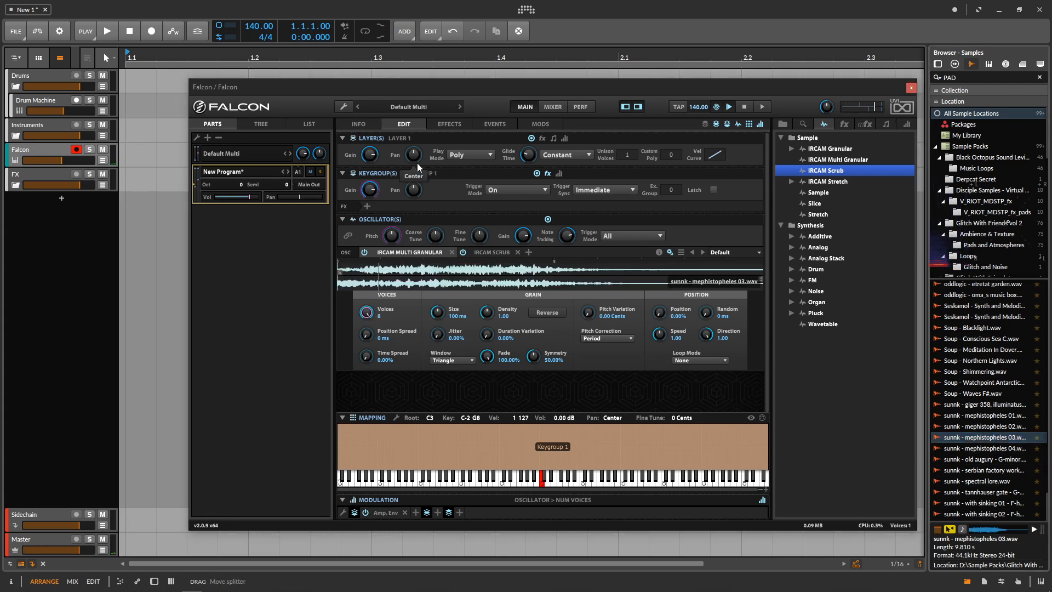
drag(366, 335, 392, 223)
drag(438, 312, 465, 233)
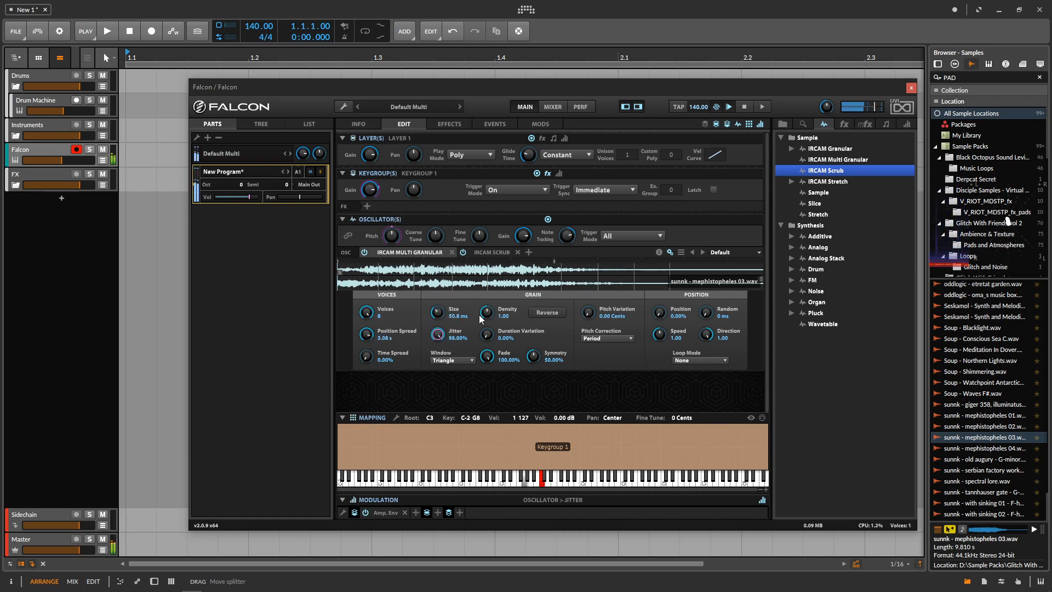
Step: Set the grain density to 3.19 and duration variation to 64.40%, and try the pitch variation and position parameters
drag(479, 315, 510, 242)
drag(491, 334, 512, 244)
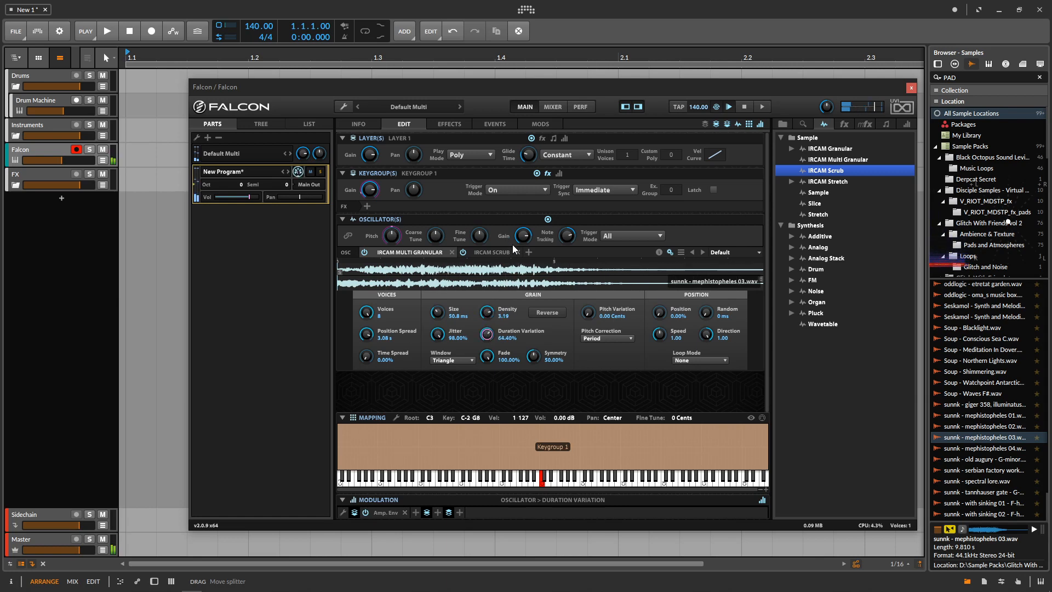
mouse_move(591, 320)
mouse_down()
mouse_move(619, 198)
mouse_move(586, 340)
mouse_up()
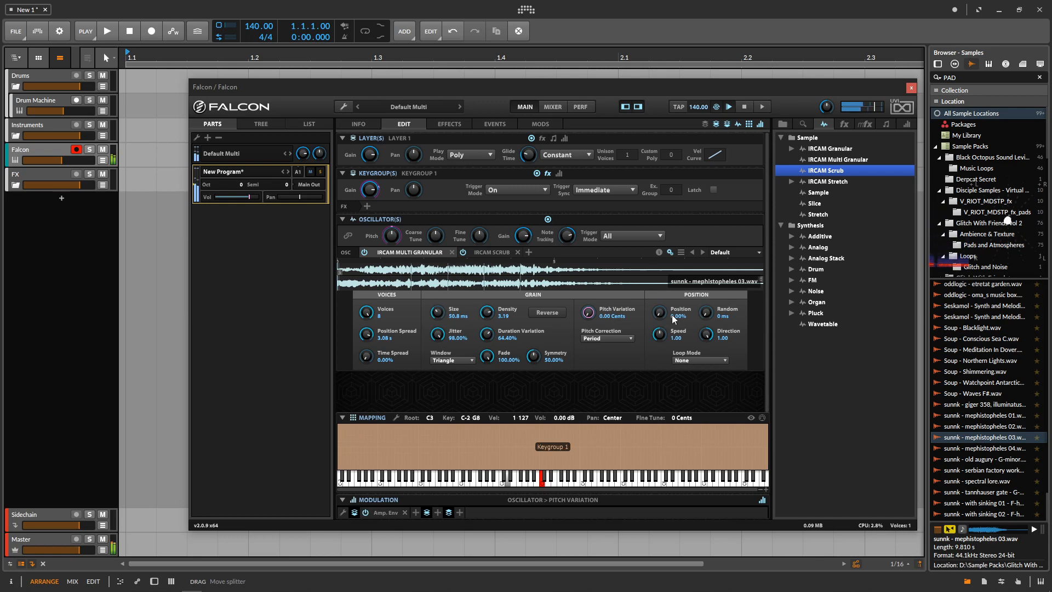
drag(659, 312, 685, 228)
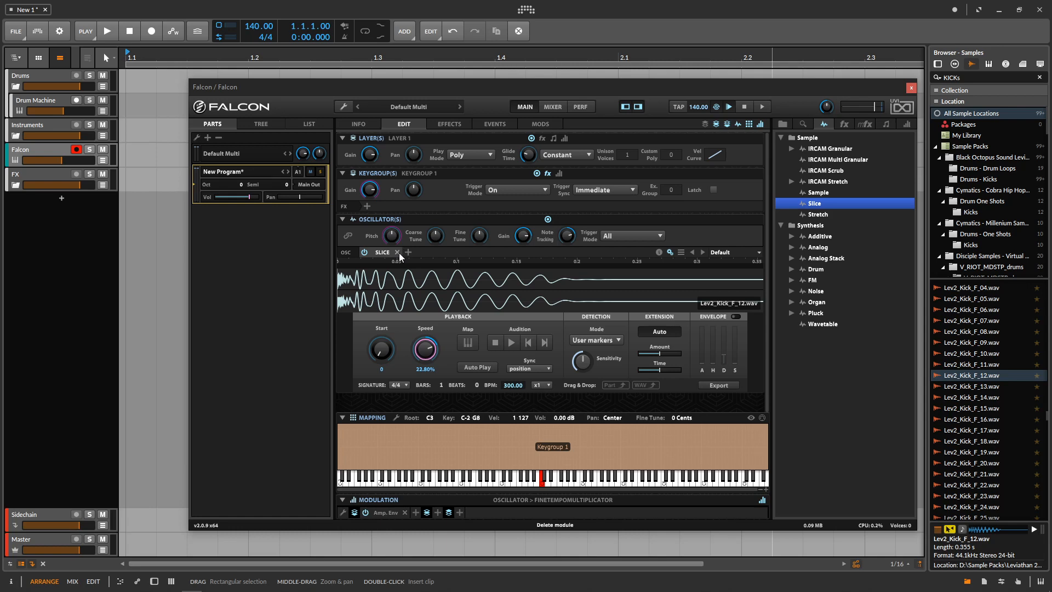
Step: Remove the Slice oscillator from the keygroup
click(398, 252)
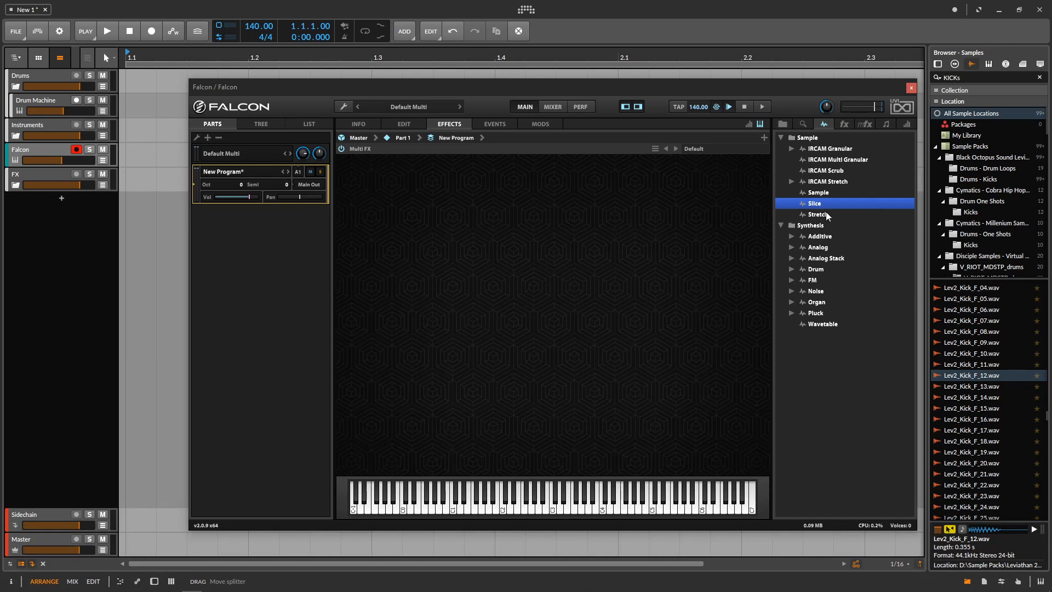
Step: Examine the effects available in the Reverb, Modulation, Filter and Equalizer categories
click(835, 127)
scroll(778, 166, up, 2)
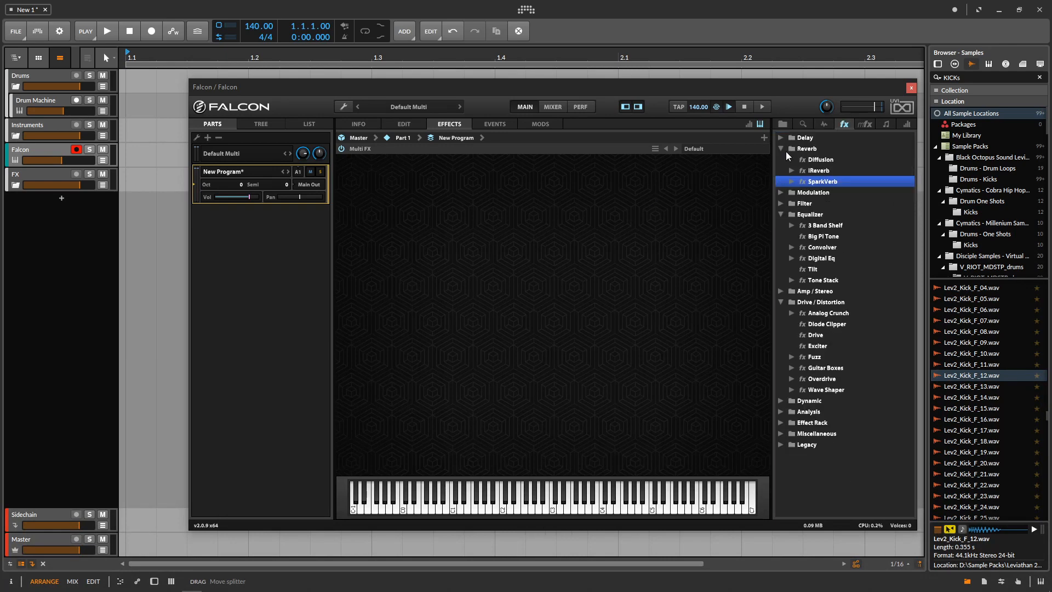
click(785, 150)
click(781, 158)
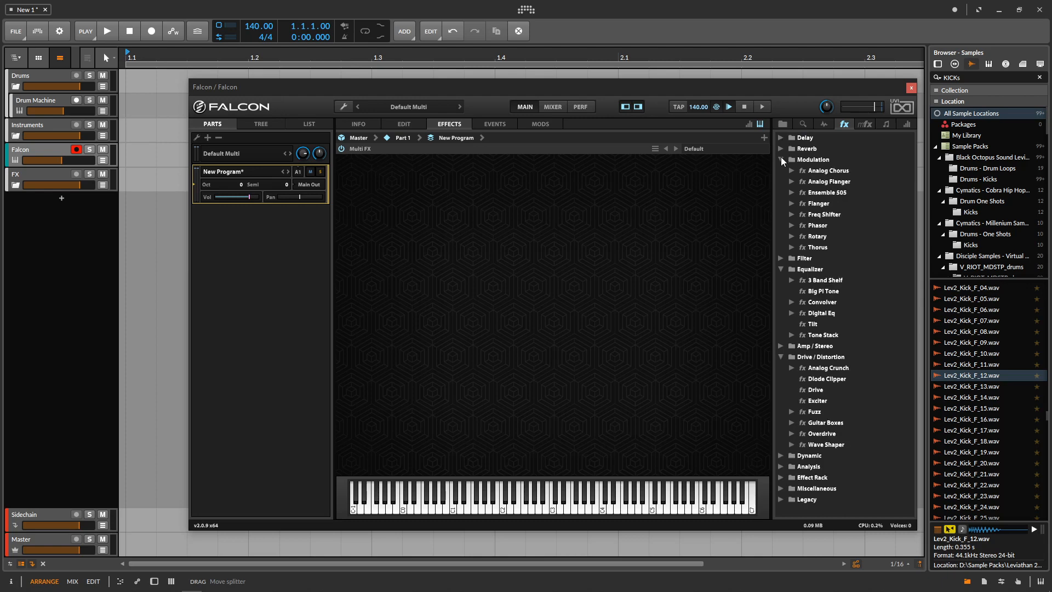
click(781, 158)
click(781, 172)
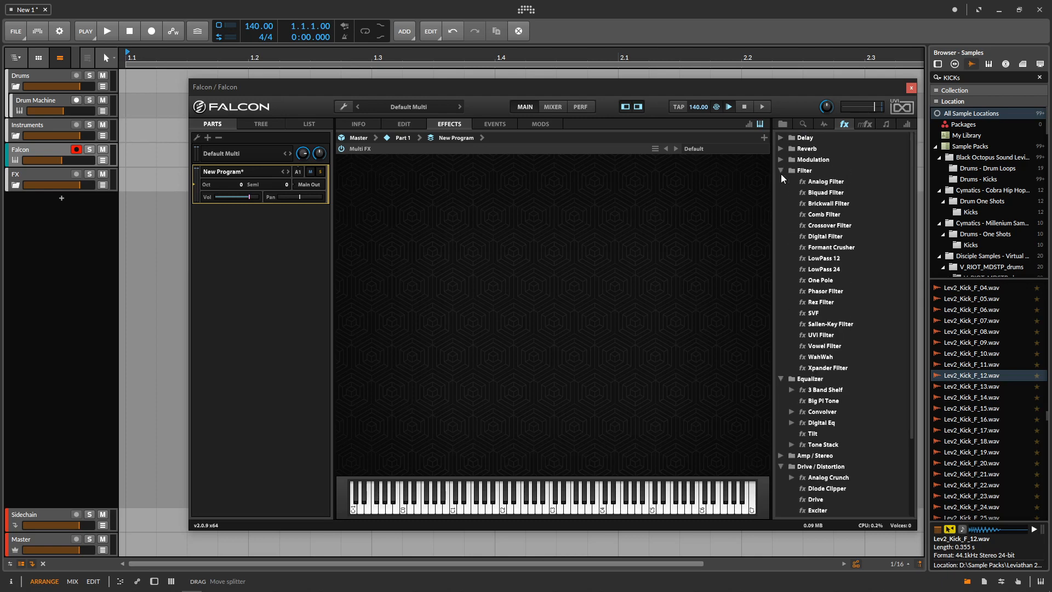
click(781, 173)
click(778, 179)
click(778, 180)
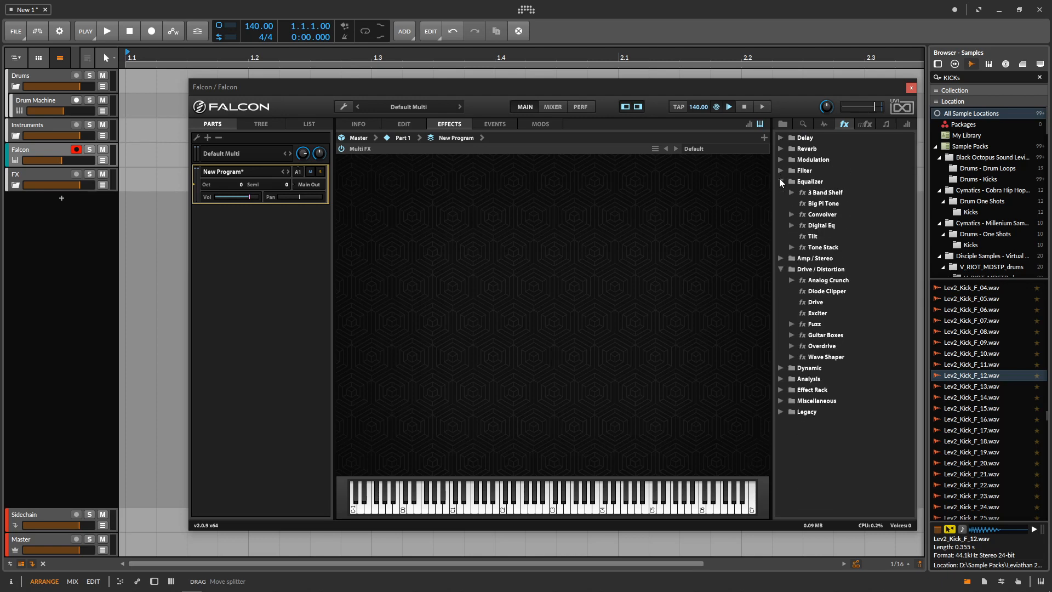
click(778, 181)
Step: Examine the effects available in the Amp / Stereo, Drive / Distortion and Dynamic categories
click(782, 193)
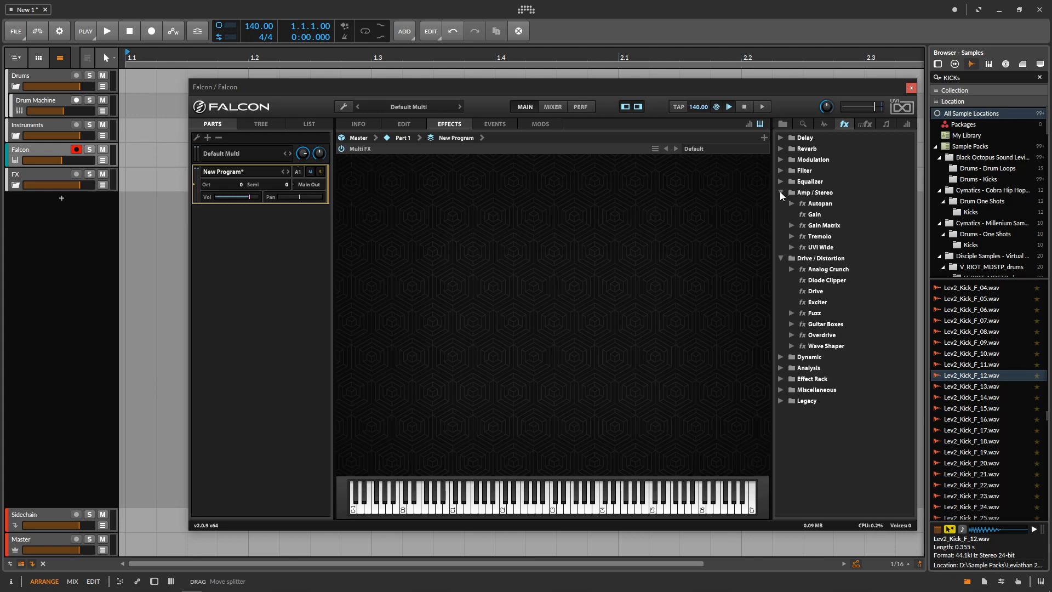
click(822, 214)
click(820, 236)
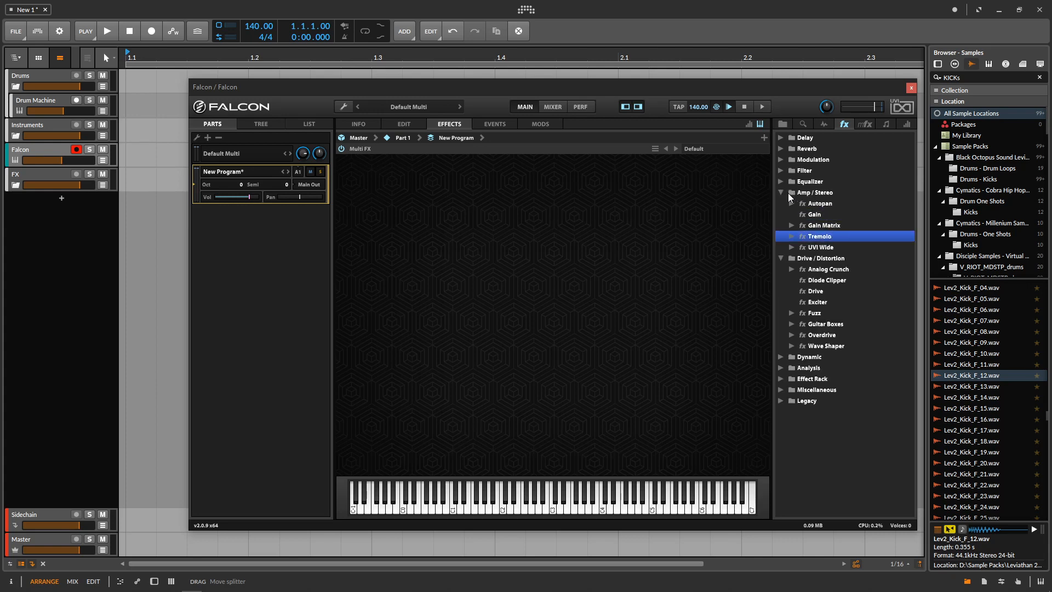
click(781, 192)
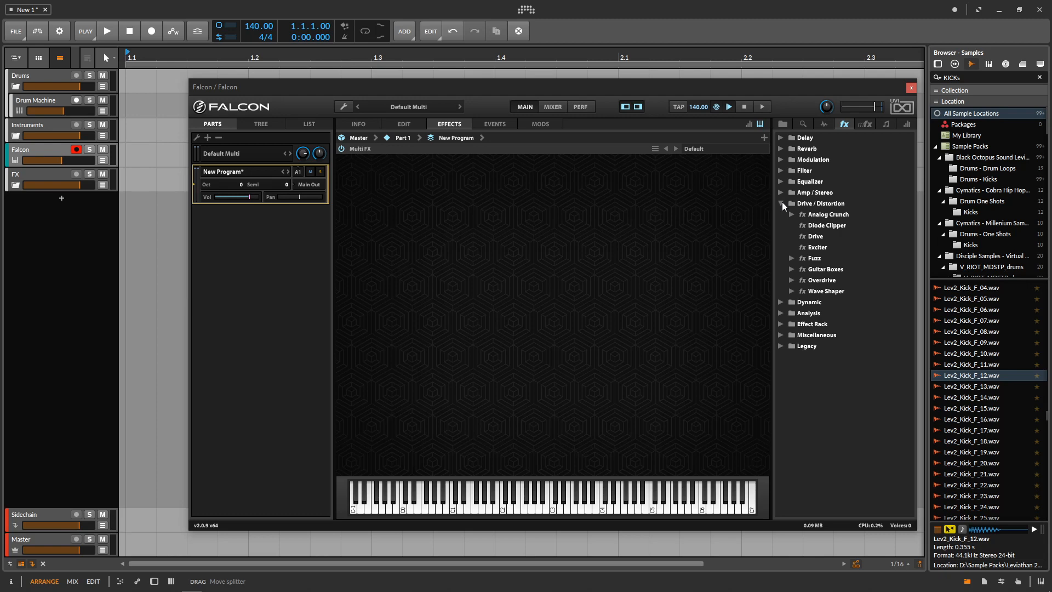
click(792, 202)
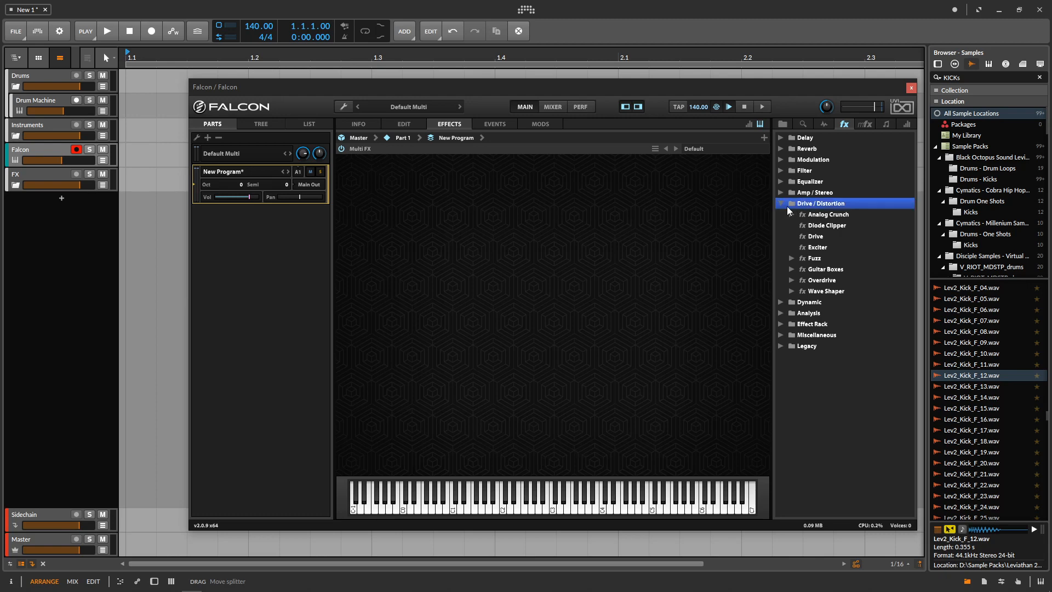
click(781, 201)
click(781, 201)
click(781, 202)
click(781, 215)
click(792, 215)
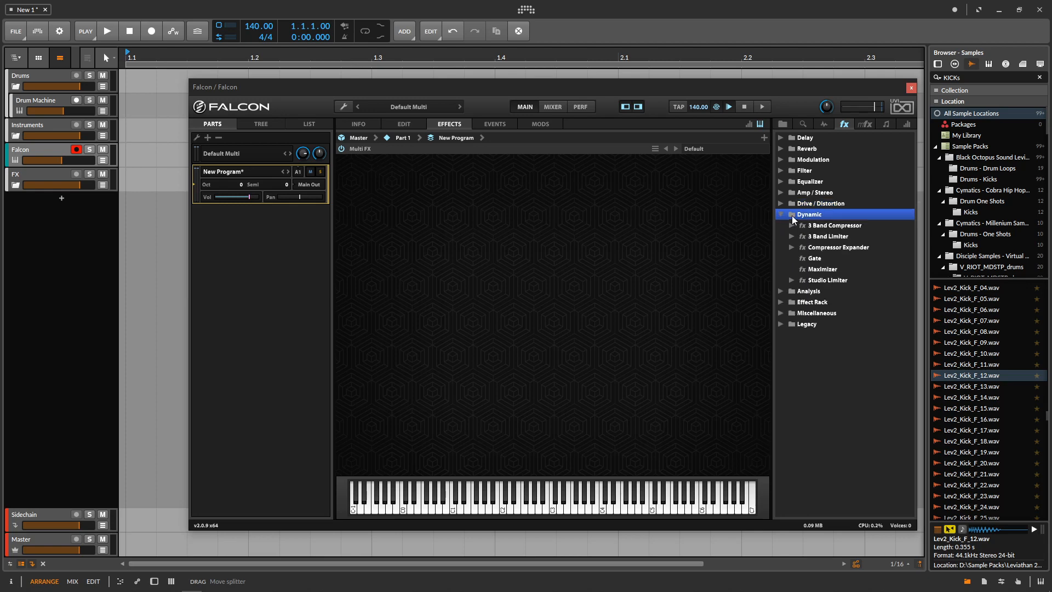
click(781, 215)
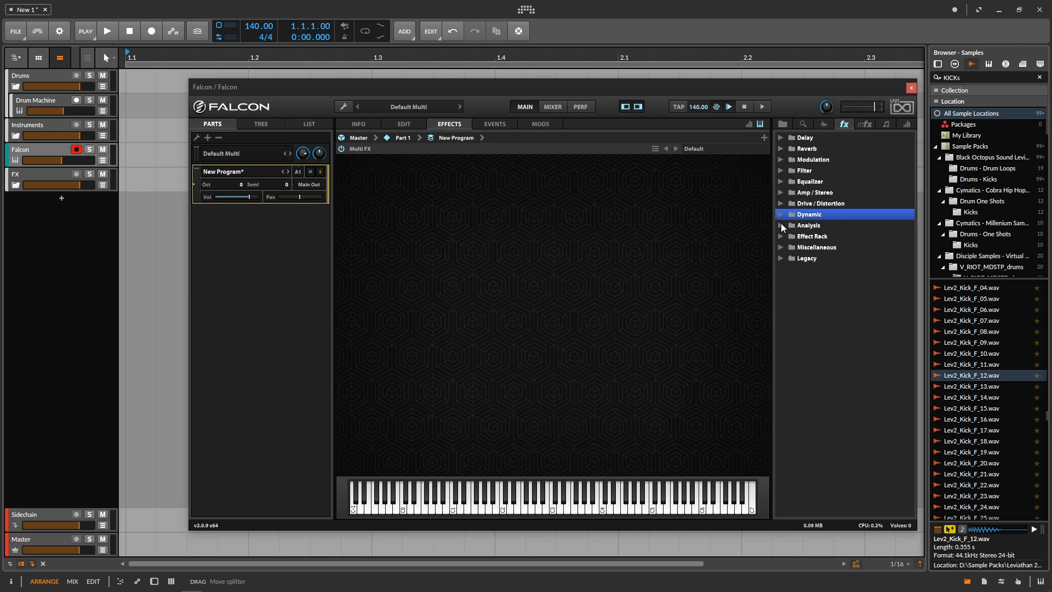
Step: Examine the contents of the Analysis, Effect Rack, Miscellaneous and Legacy effect categories
click(781, 225)
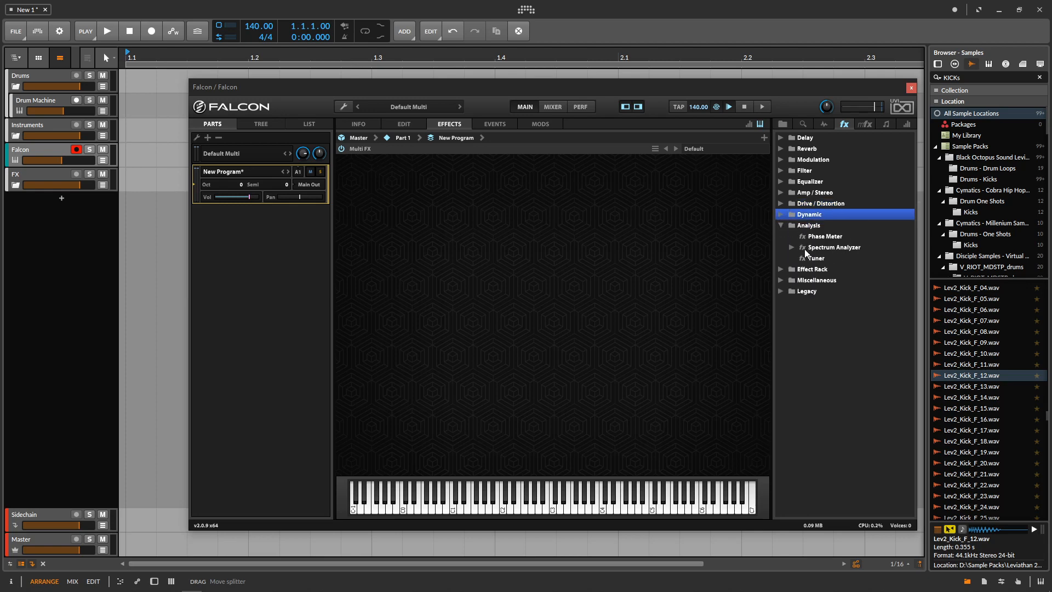
click(781, 225)
click(782, 236)
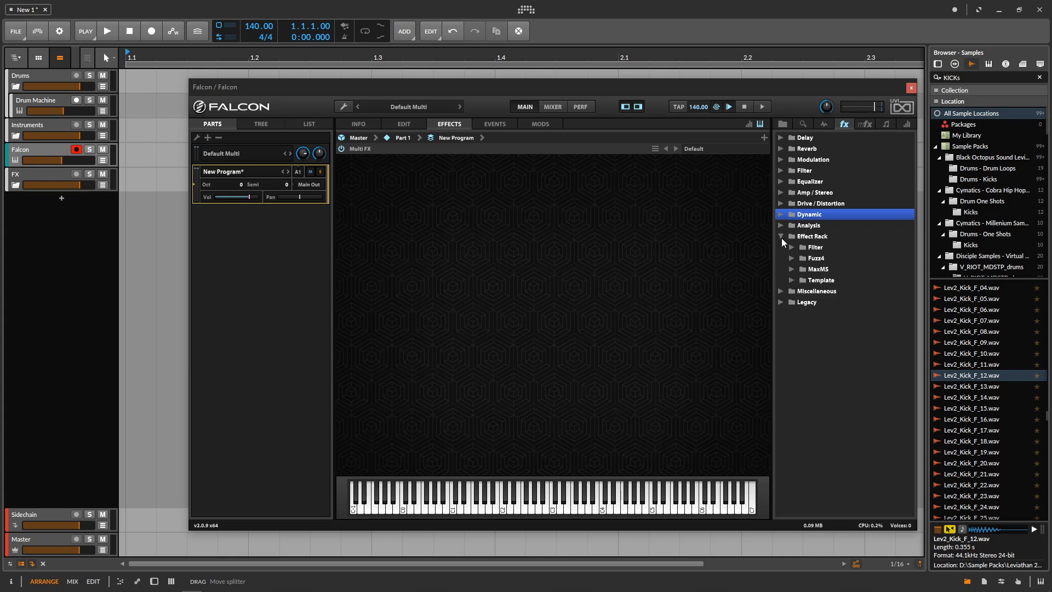
click(781, 237)
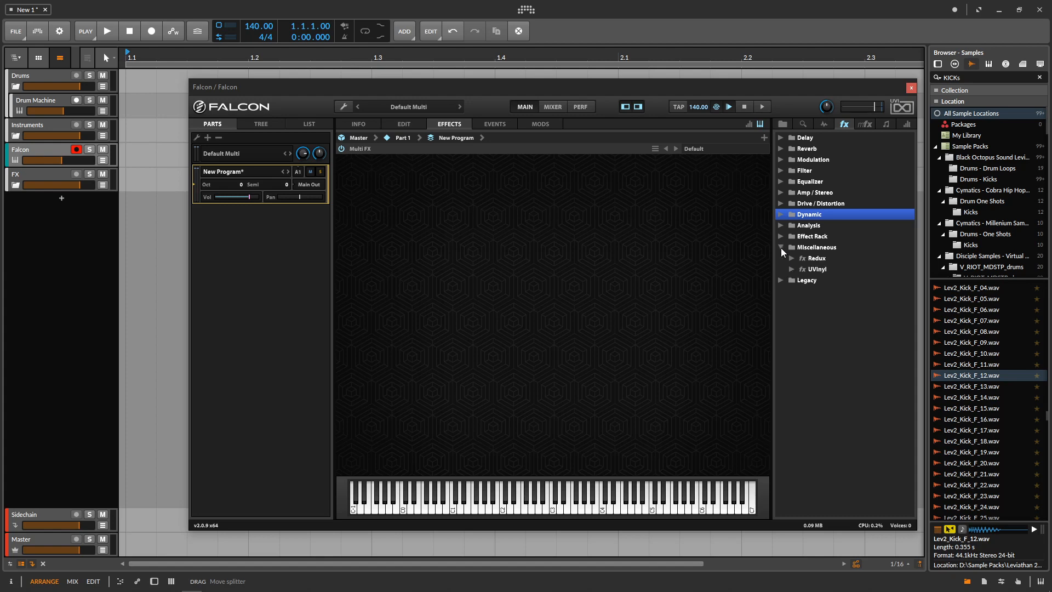
click(811, 258)
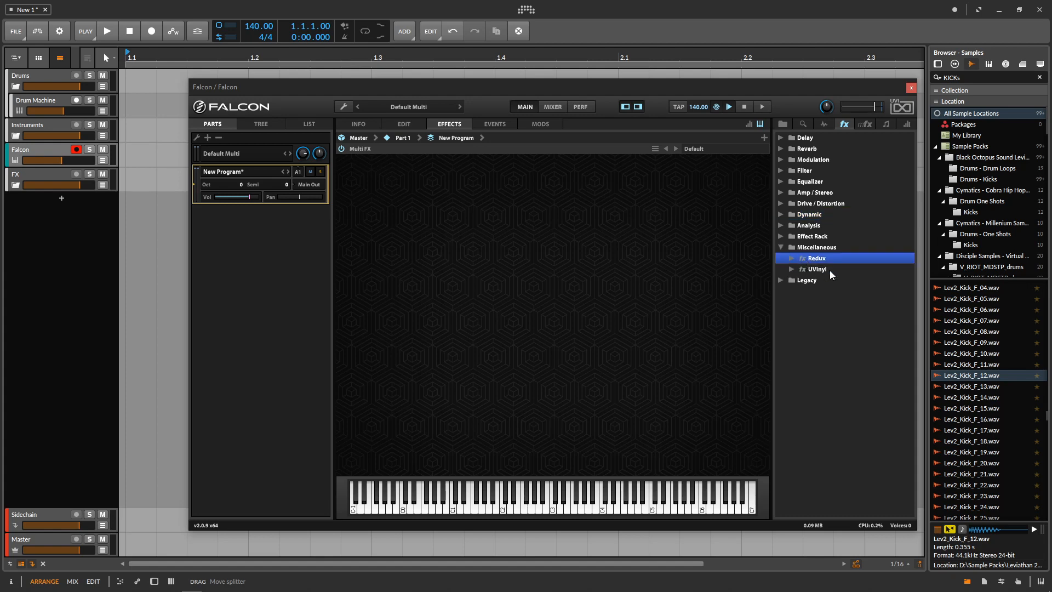
click(782, 279)
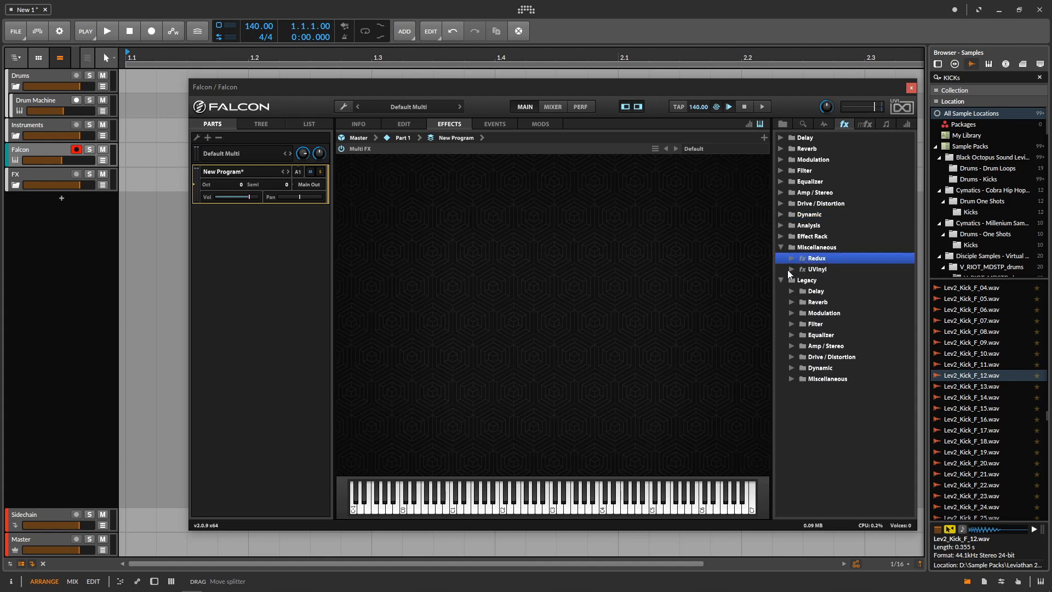
click(781, 237)
click(785, 238)
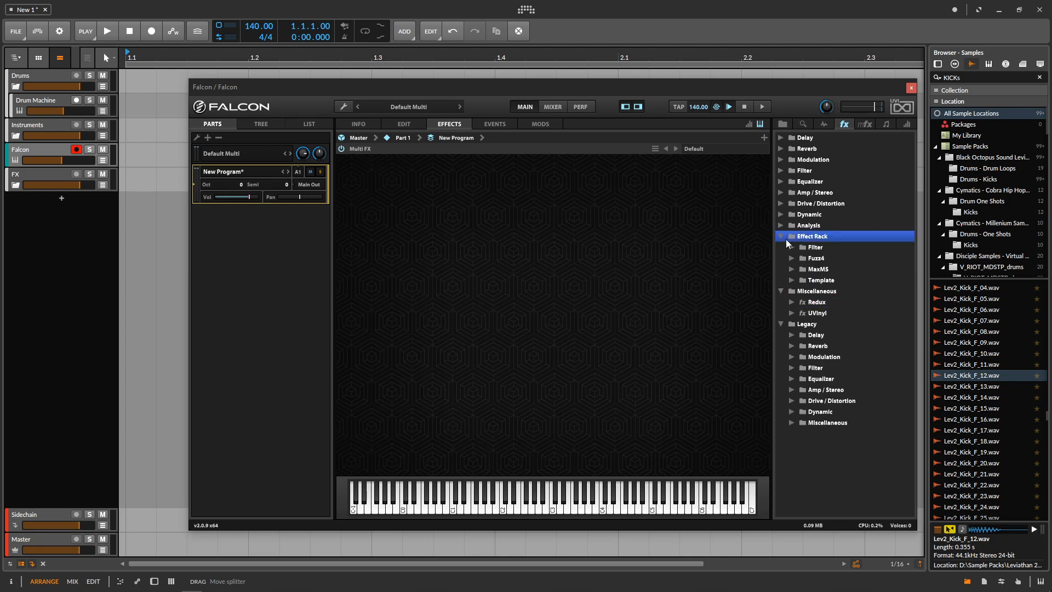
click(782, 238)
click(781, 248)
click(780, 256)
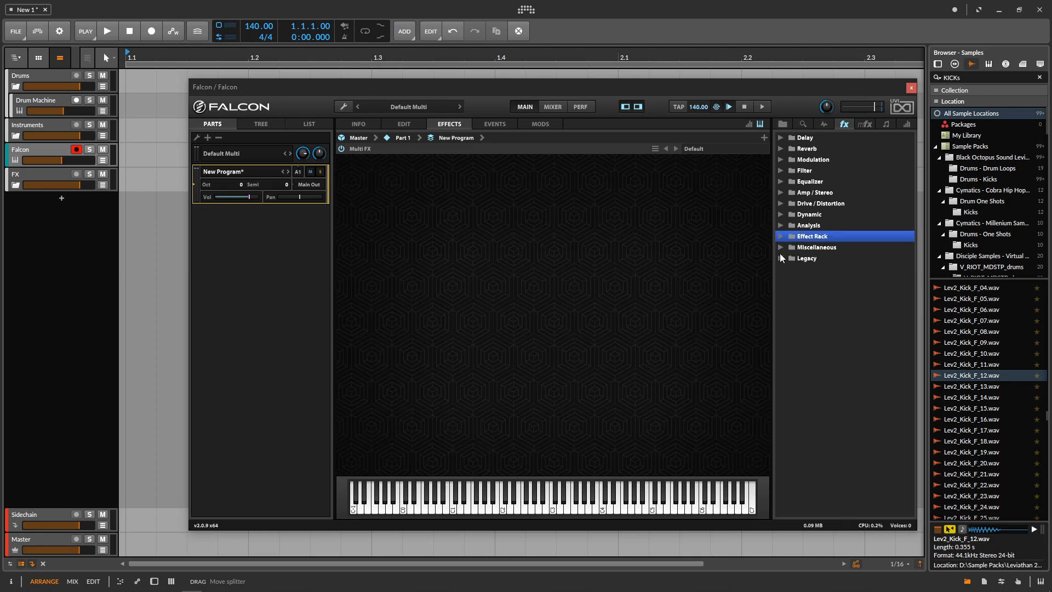
Step: Add the Digital Eq from the Equalizer category as an effect on the New Program
click(780, 170)
click(781, 171)
click(781, 181)
drag(815, 225, 639, 200)
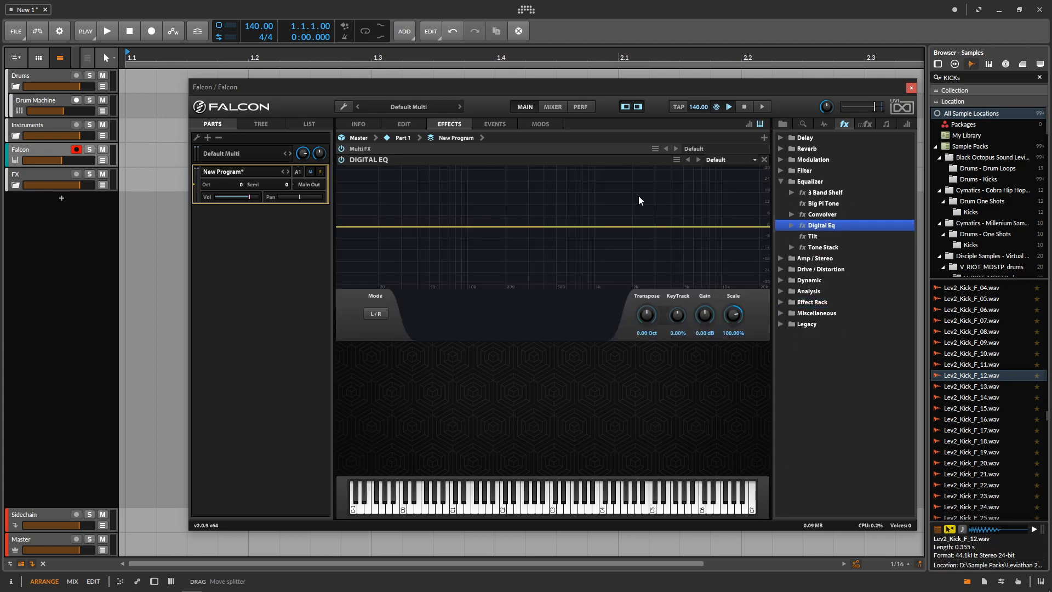
Step: Load the Analog synthesis oscillator into the empty keygroup and choose the sine waveform
click(361, 125)
click(825, 124)
click(408, 125)
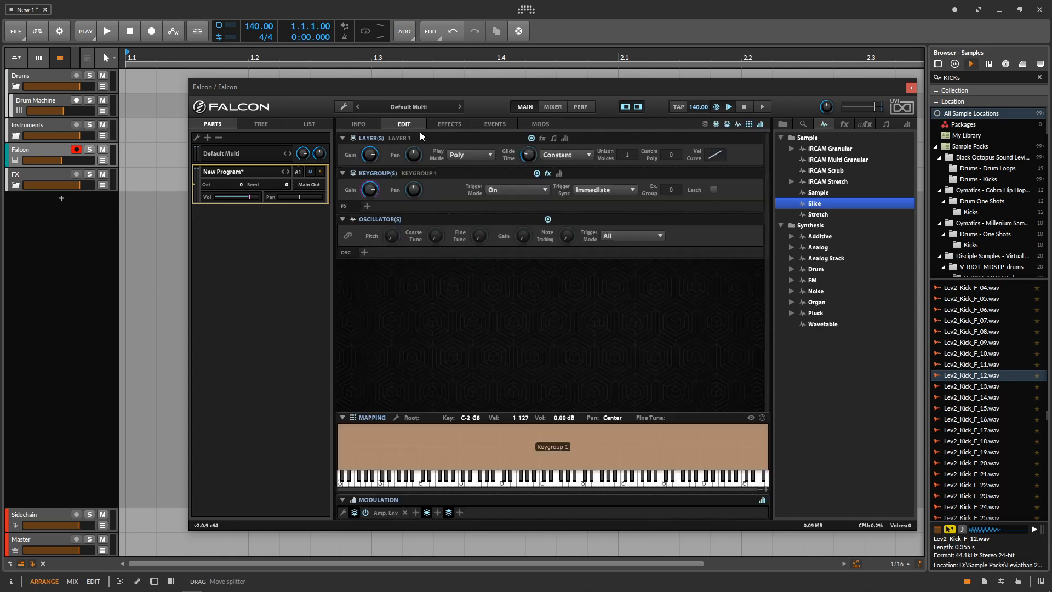
drag(822, 247, 464, 255)
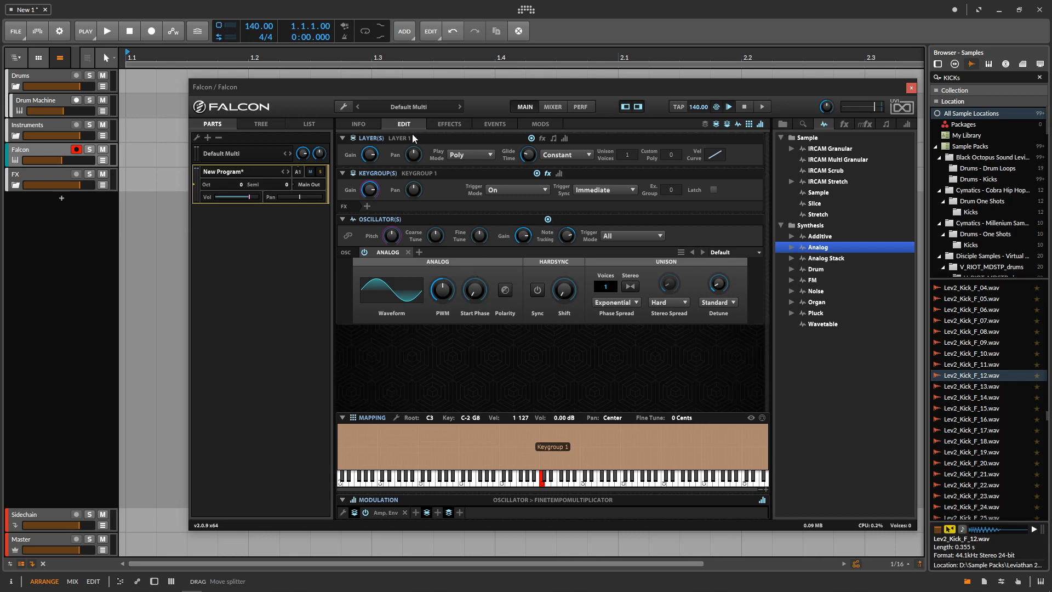
click(376, 290)
click(390, 321)
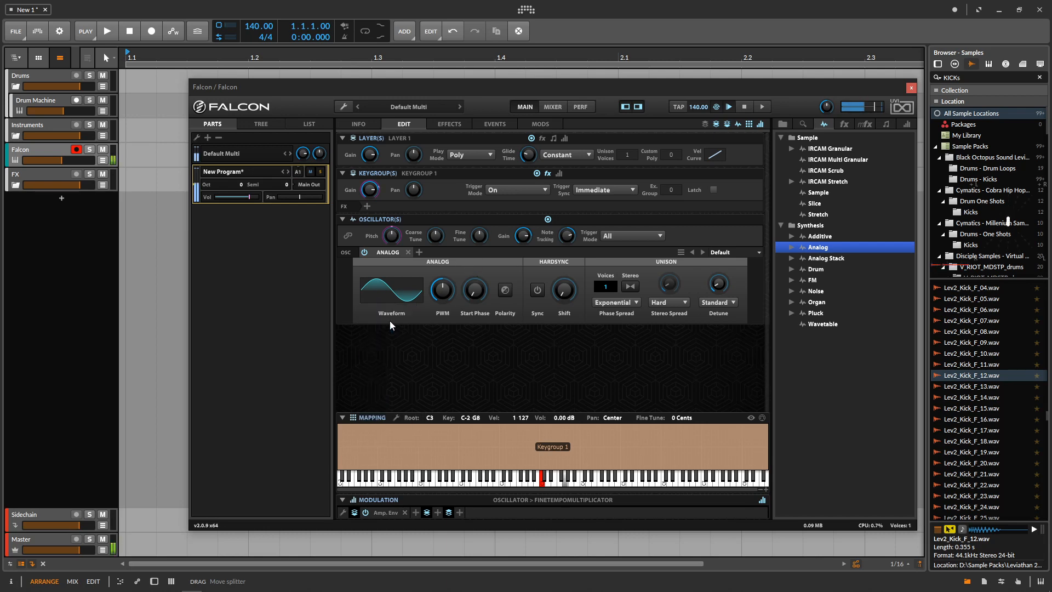
Step: Drag out a high-pass band to about 200 Hz in the Digital Eq and set its slope to 96 dB
click(528, 123)
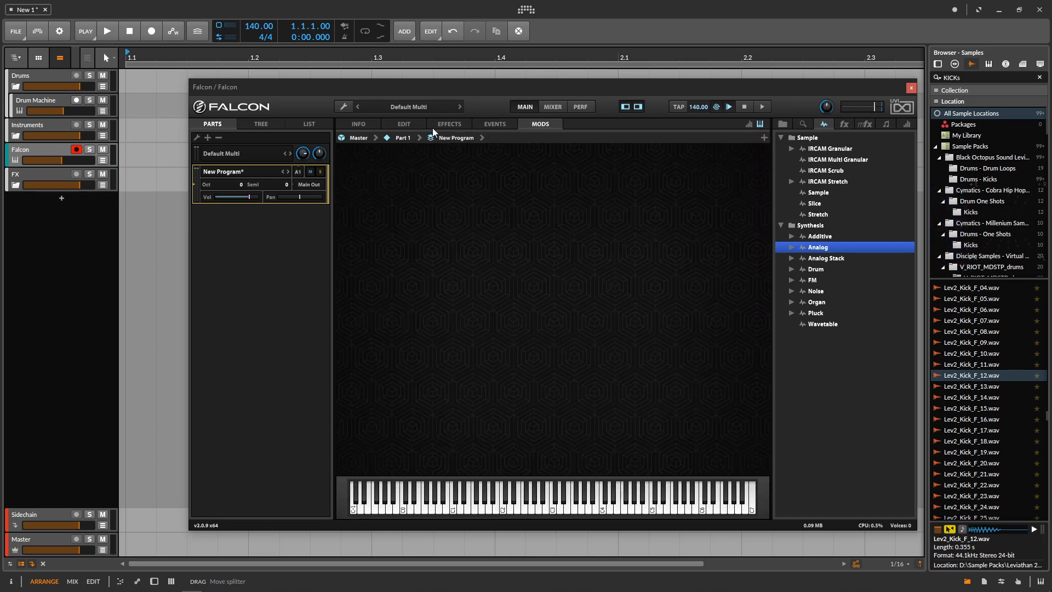
click(433, 126)
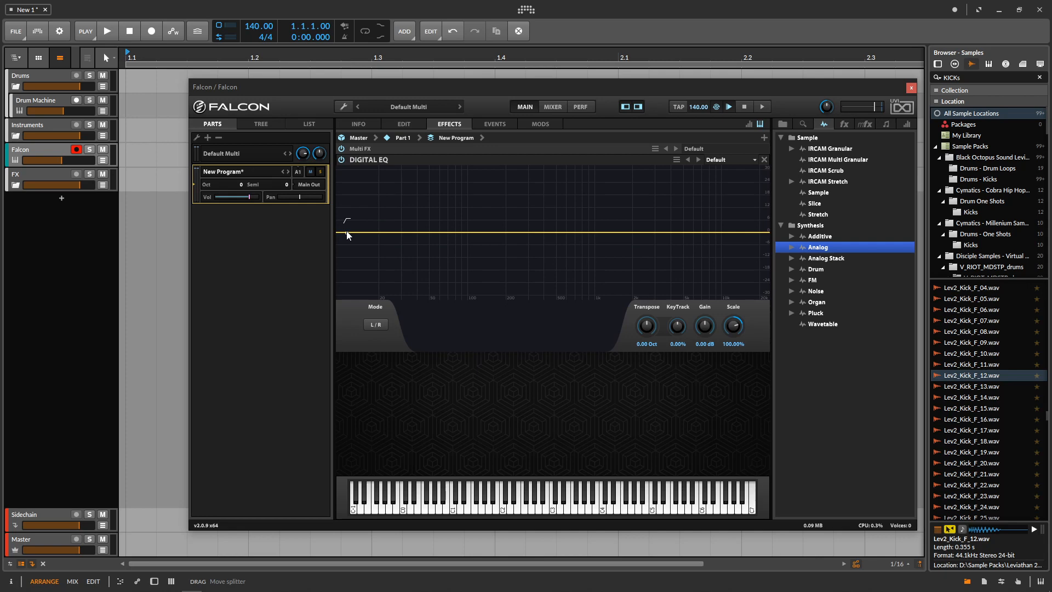
drag(347, 233, 510, 235)
click(469, 339)
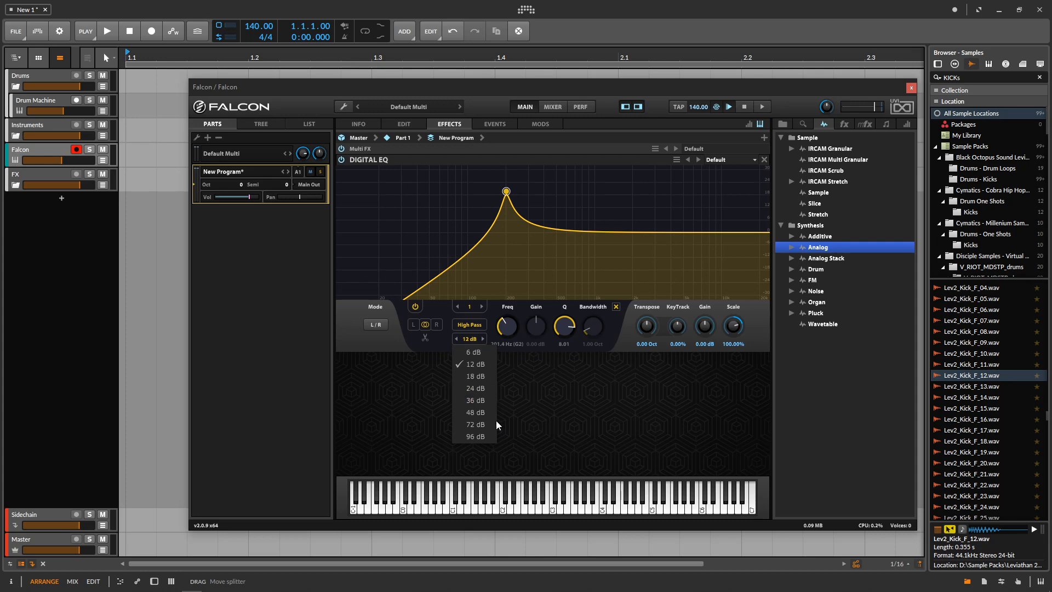
click(475, 425)
click(472, 338)
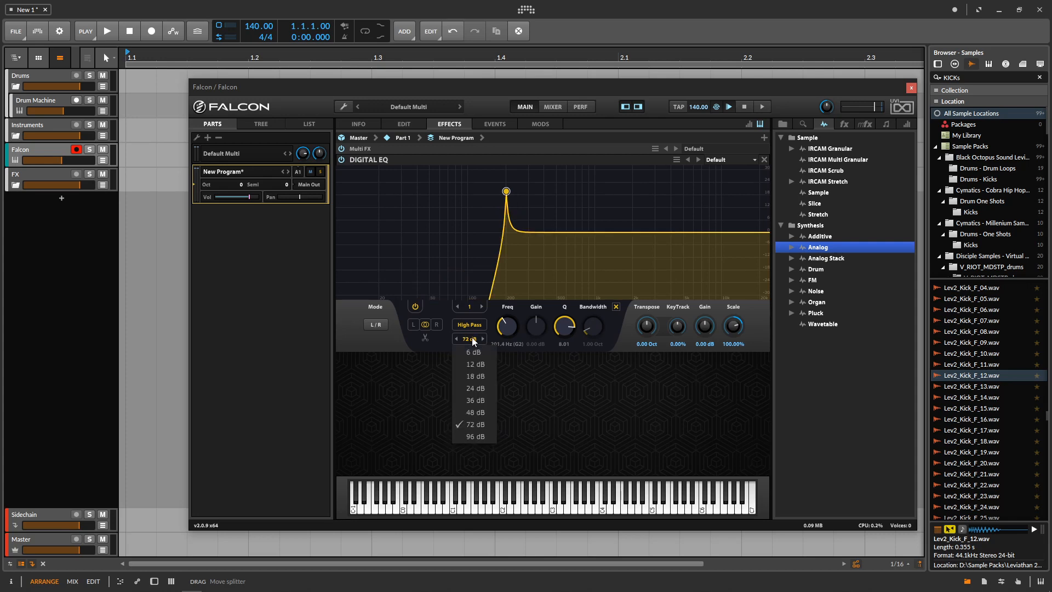
click(466, 436)
Step: Lower the Digital Eq's high-pass band in frequency and height, and shape additional peak bands in M/S mode
drag(509, 192, 488, 206)
click(484, 307)
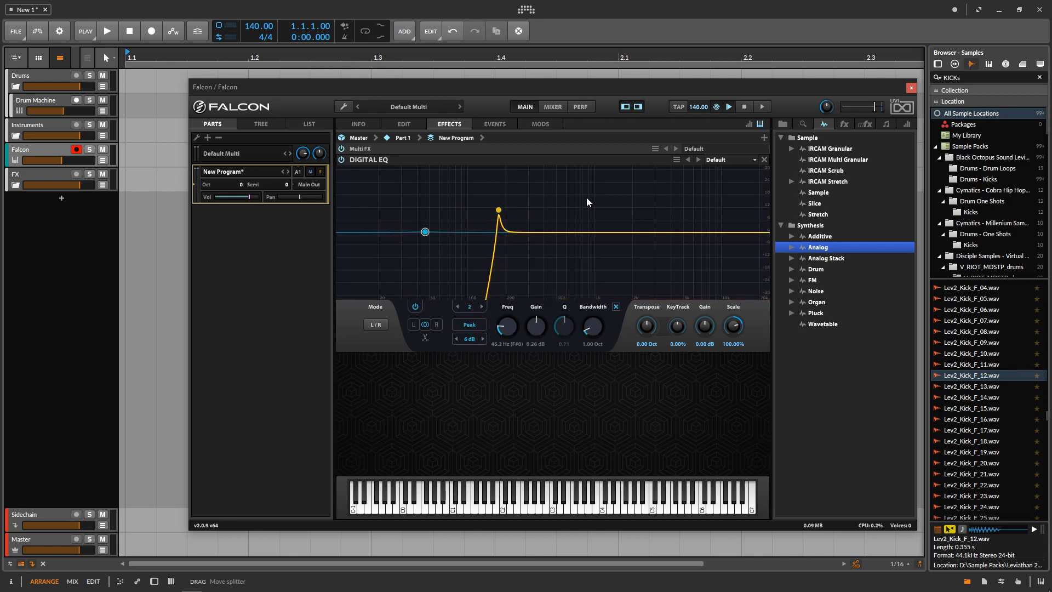
click(587, 197)
drag(425, 234, 456, 208)
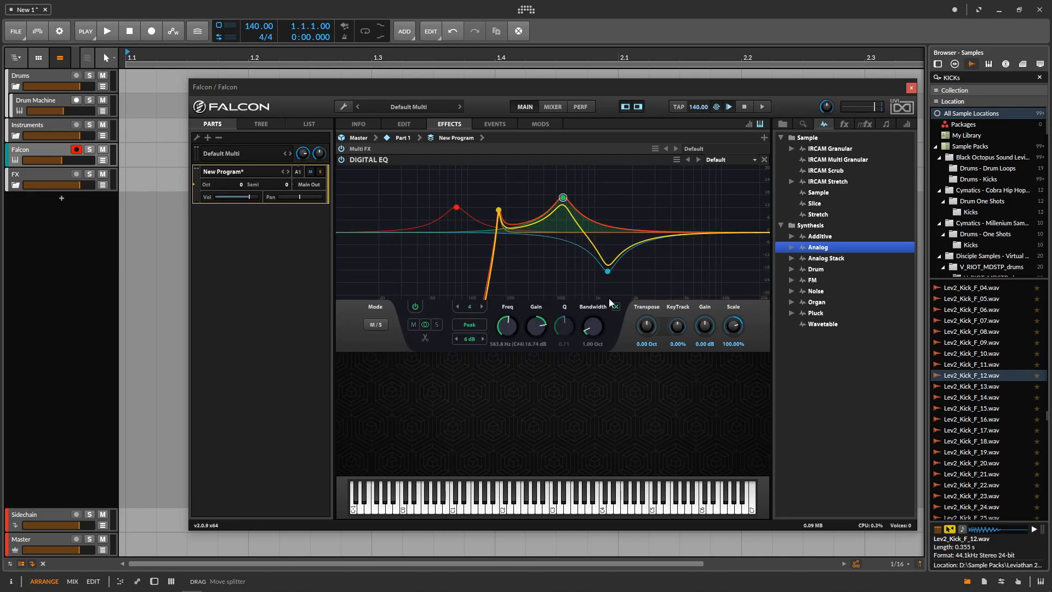
Step: Set the Digital Eq's Transpose to -0.48 Oct, KeyTrack to -16.00%, Gain to -3.12 dB and Scale to -128.80%
drag(659, 310, 689, 270)
drag(686, 339, 684, 370)
mouse_move(705, 327)
mouse_down()
mouse_move(712, 288)
mouse_move(710, 343)
mouse_up()
drag(733, 327, 660, 402)
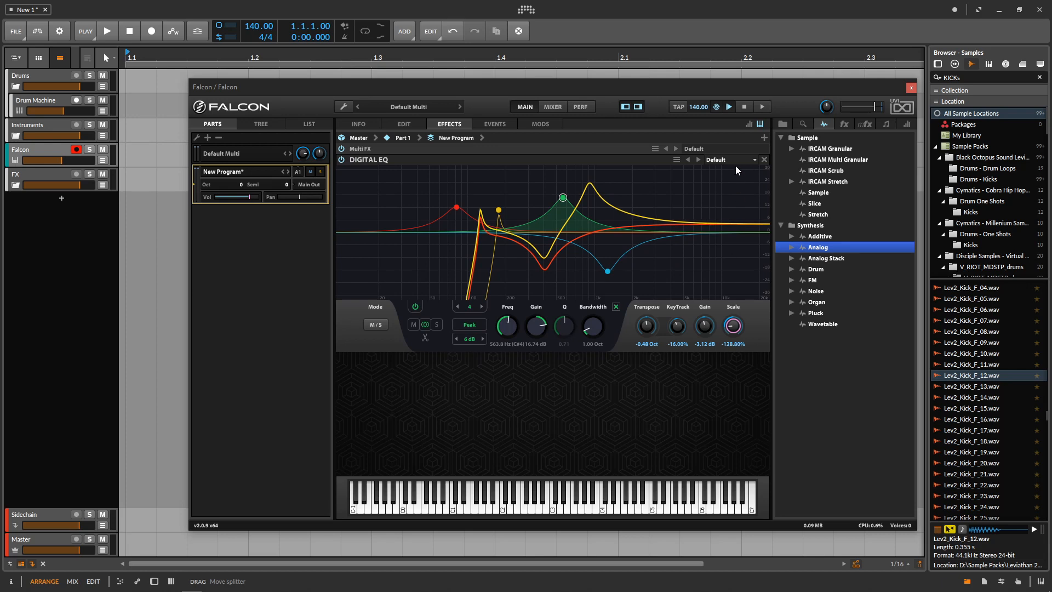
Step: Remove the Digital Eq from the New Program's effects and add the Convolver from the Equalizer category
click(765, 159)
click(844, 124)
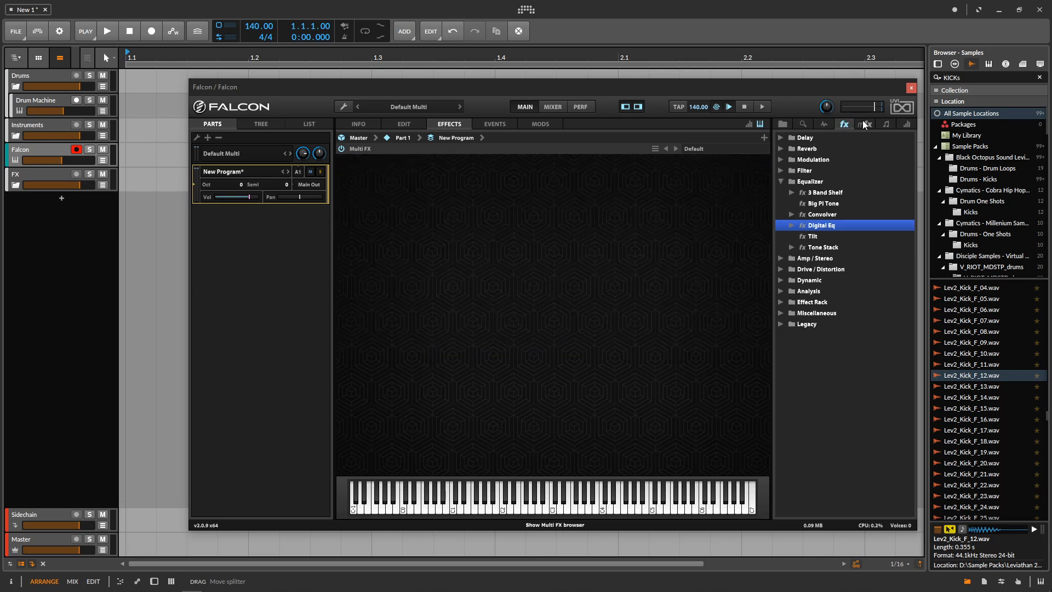
click(864, 123)
click(846, 125)
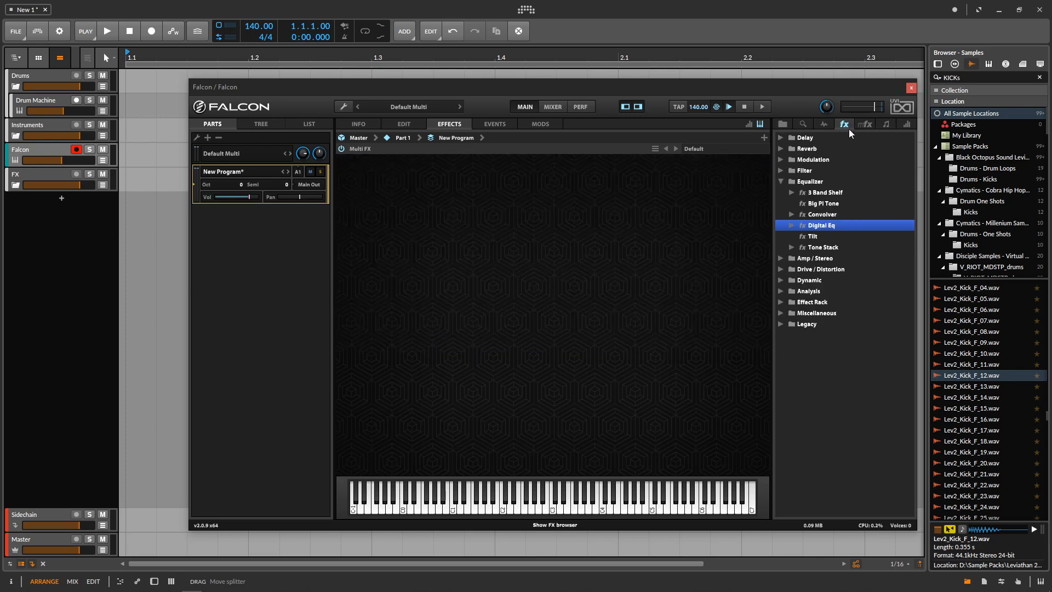
click(779, 181)
click(780, 183)
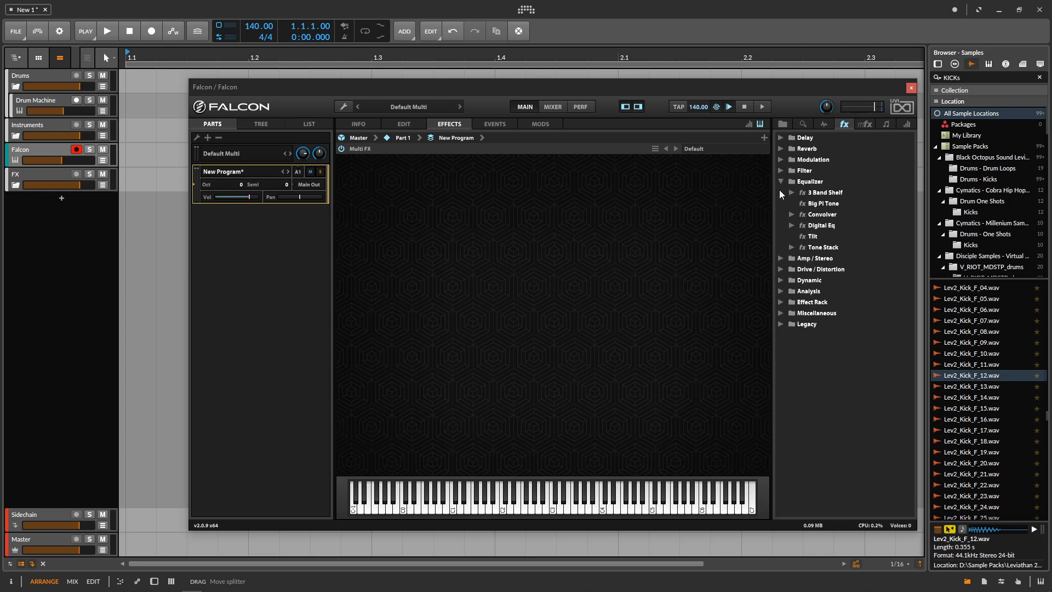
drag(803, 215, 558, 208)
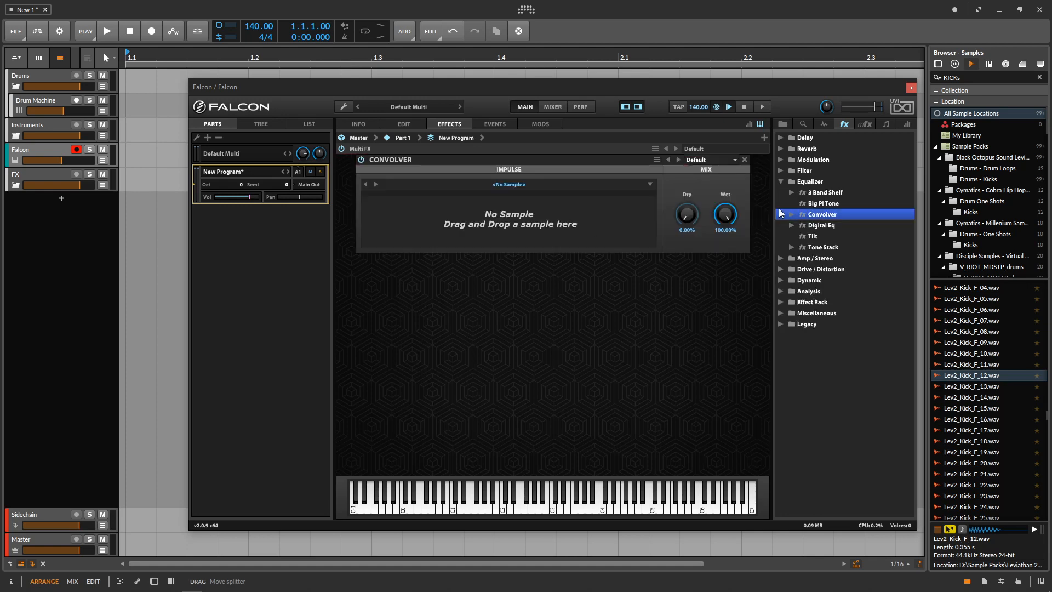
Step: Try the iReverb effect from the Reverb category below the Convolver, and remove it again
click(781, 173)
click(780, 174)
click(780, 180)
click(783, 150)
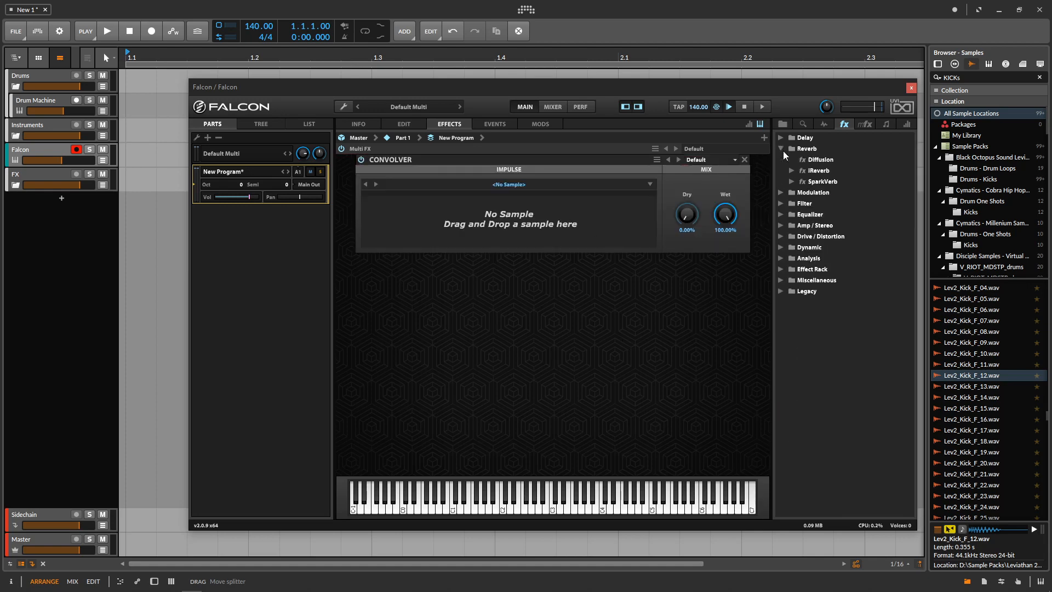
drag(820, 159, 560, 290)
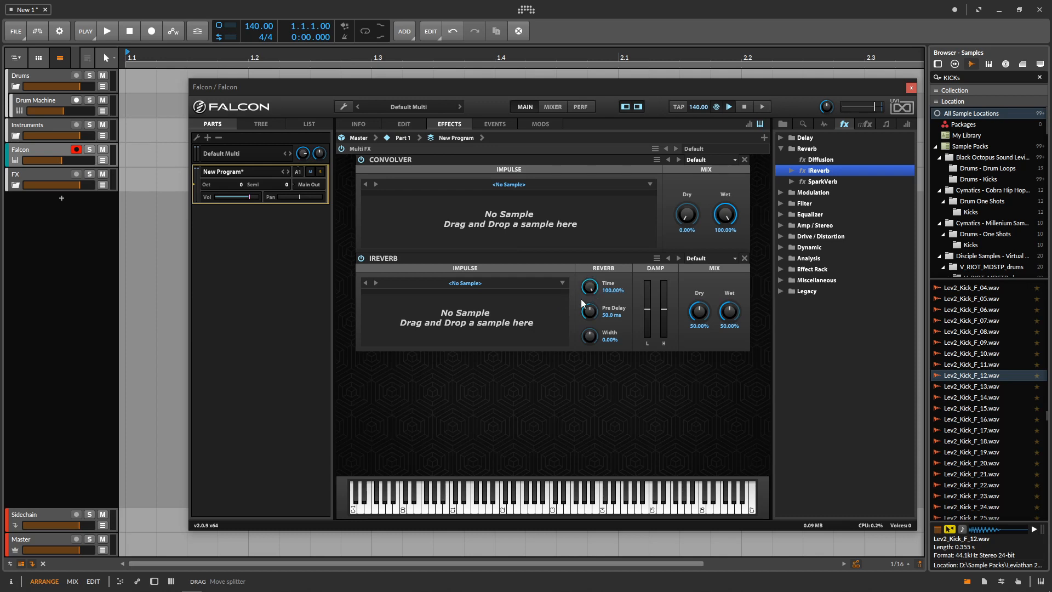
double_click(597, 329)
click(532, 186)
click(744, 258)
Step: Load Lev2_Kick_F_12.wav as the Convolver's impulse and slightly lower the Falcon track's volume
drag(975, 375, 547, 242)
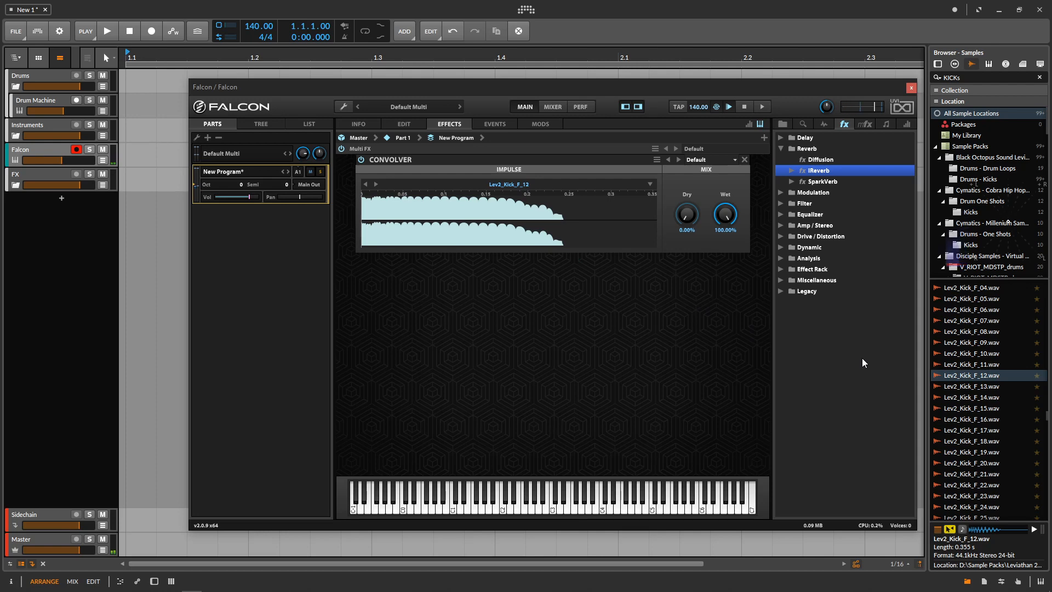
drag(62, 160, 58, 160)
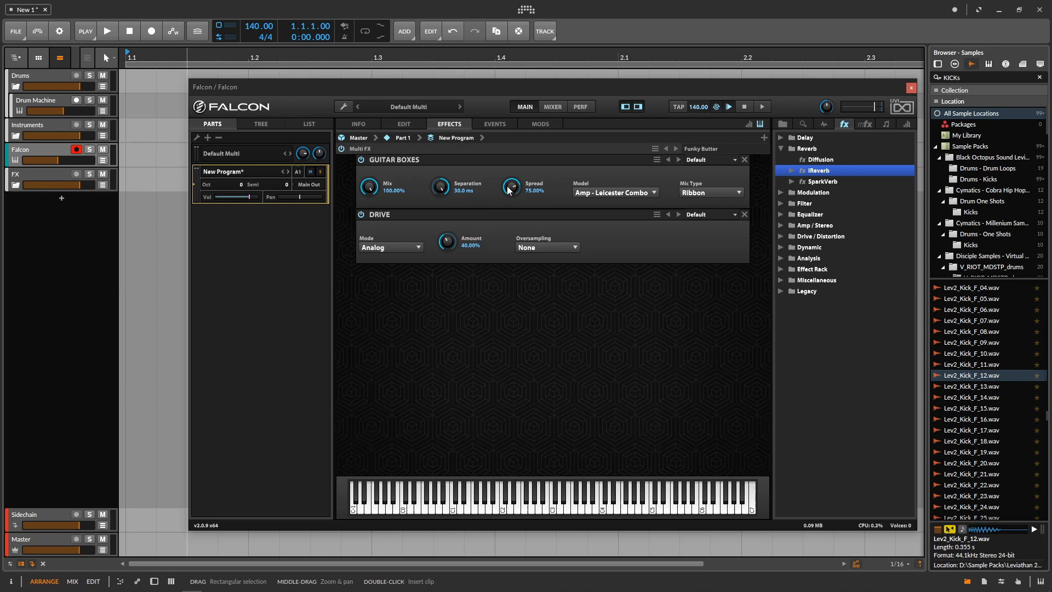
Step: Add the default Arpeggiator to the New Program's events and draw a varied velocity pattern across its steps
click(504, 125)
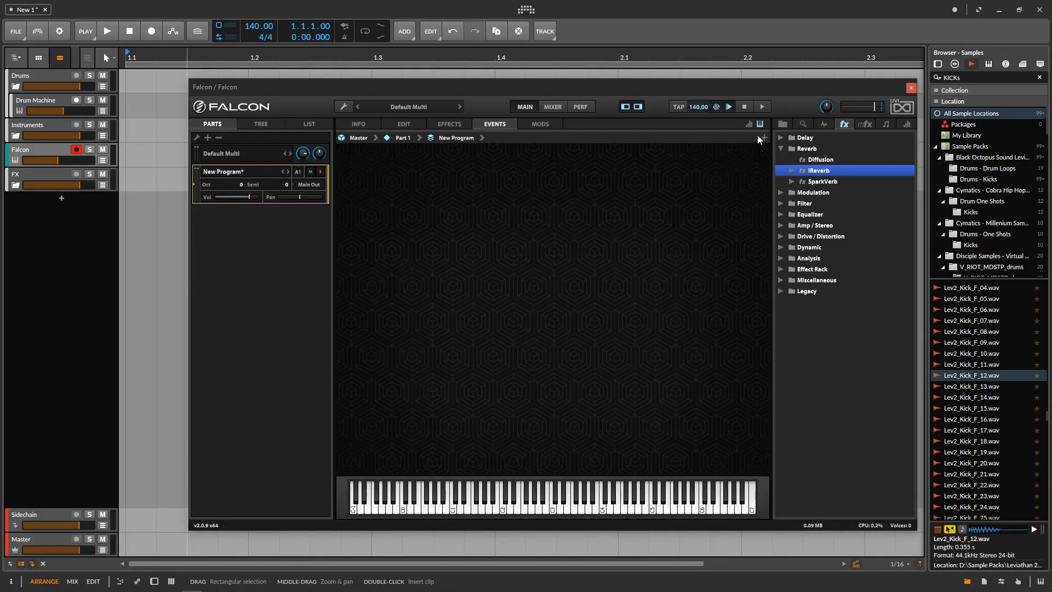
click(762, 138)
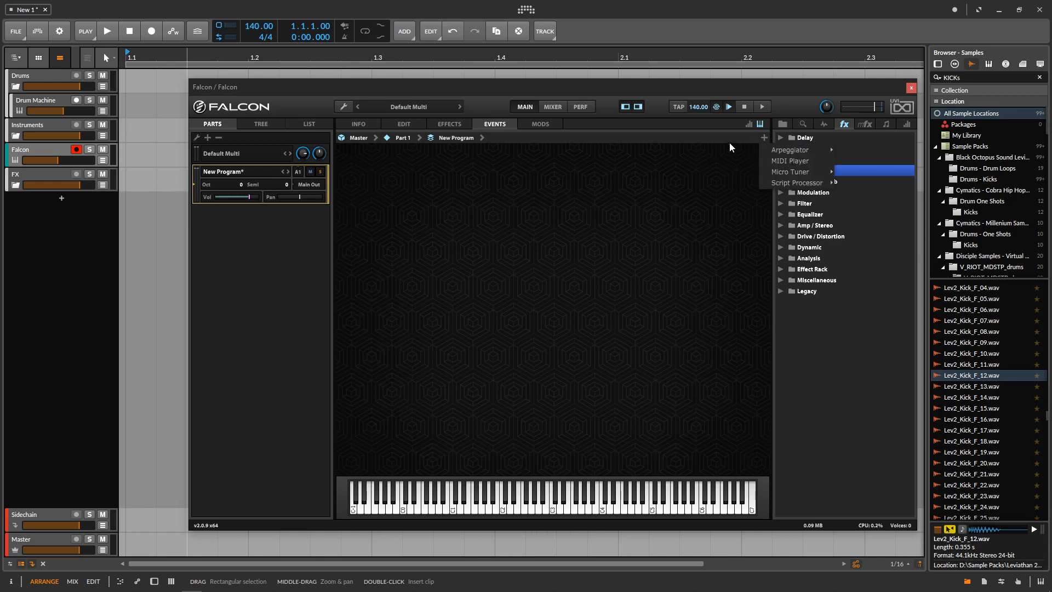
mouse_move(813, 151)
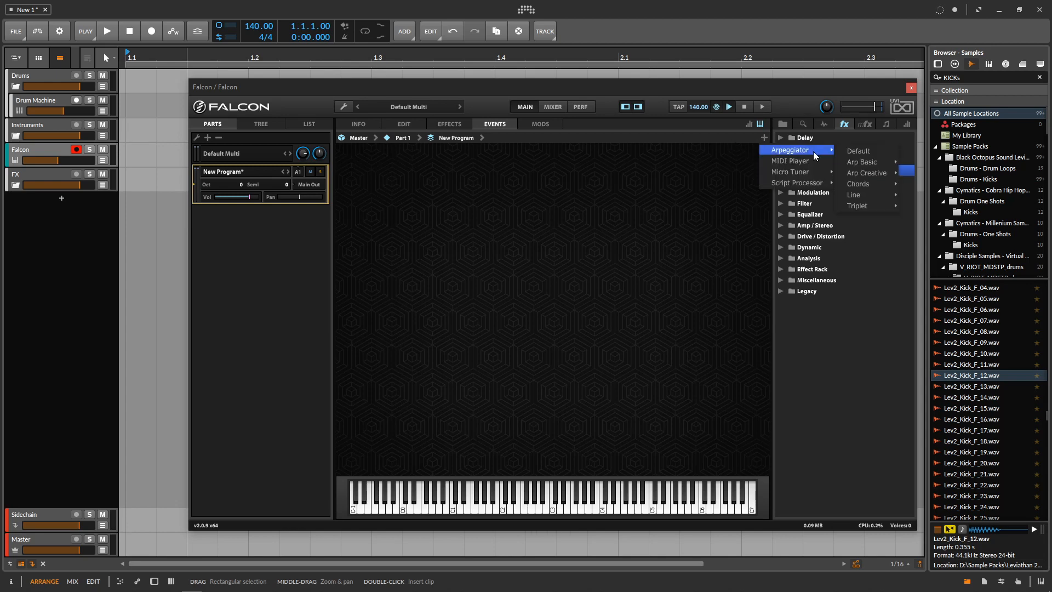
click(875, 152)
mouse_move(486, 270)
mouse_down()
mouse_move(462, 283)
mouse_move(774, 264)
mouse_move(456, 214)
mouse_move(523, 277)
mouse_move(567, 276)
mouse_up()
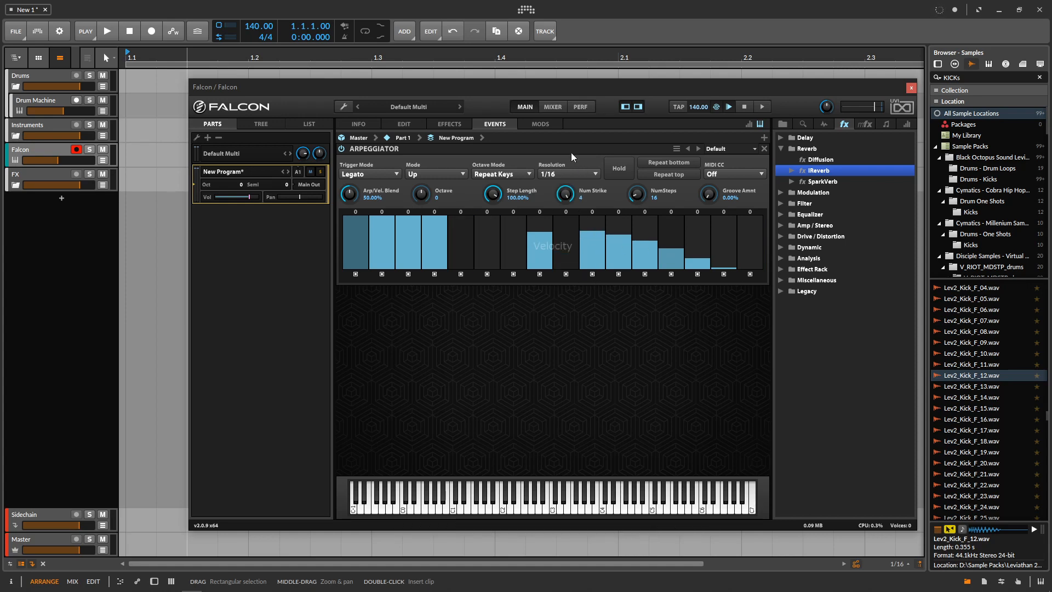
Step: Set the Arpeggiator's Num Strike to 1, try its Octave setting, and remove the Arpeggiator
drag(571, 152, 565, 203)
drag(423, 195, 437, 169)
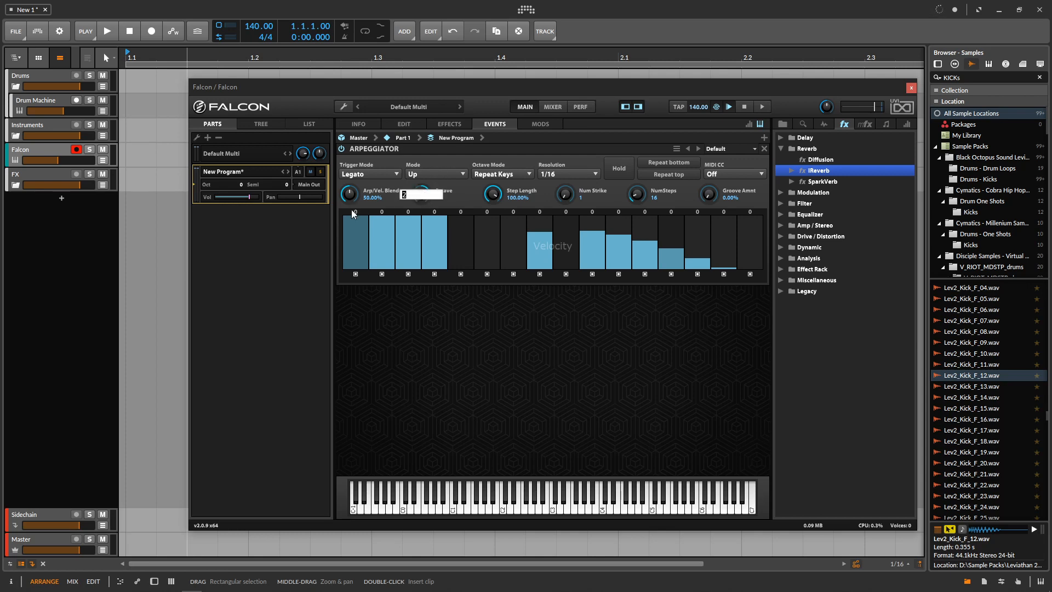
key(Return)
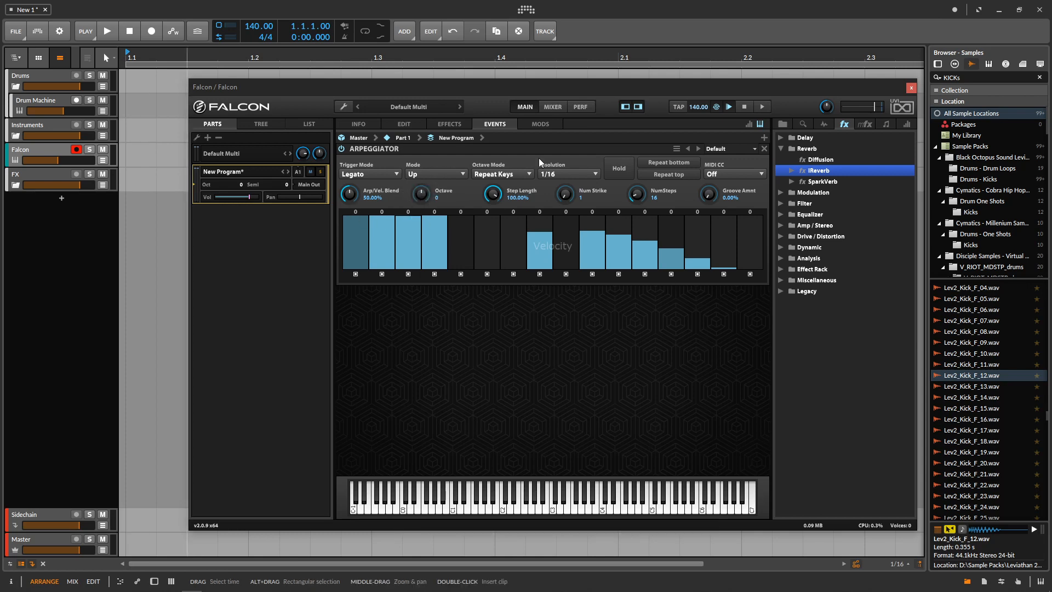
click(764, 148)
Step: Add a MIDI Player to the New Program's events and remove it again
click(764, 138)
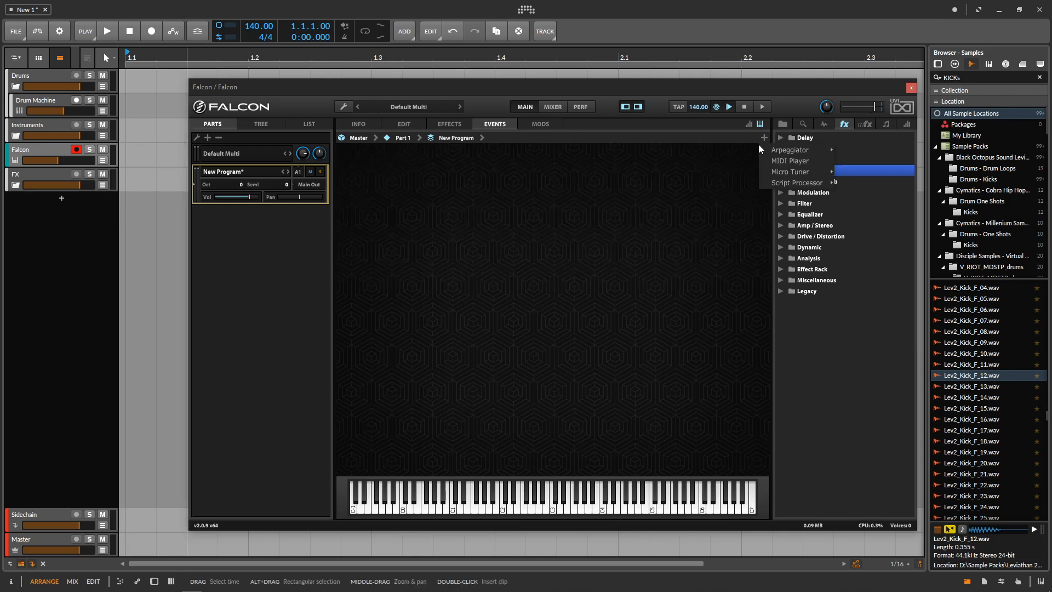
click(782, 162)
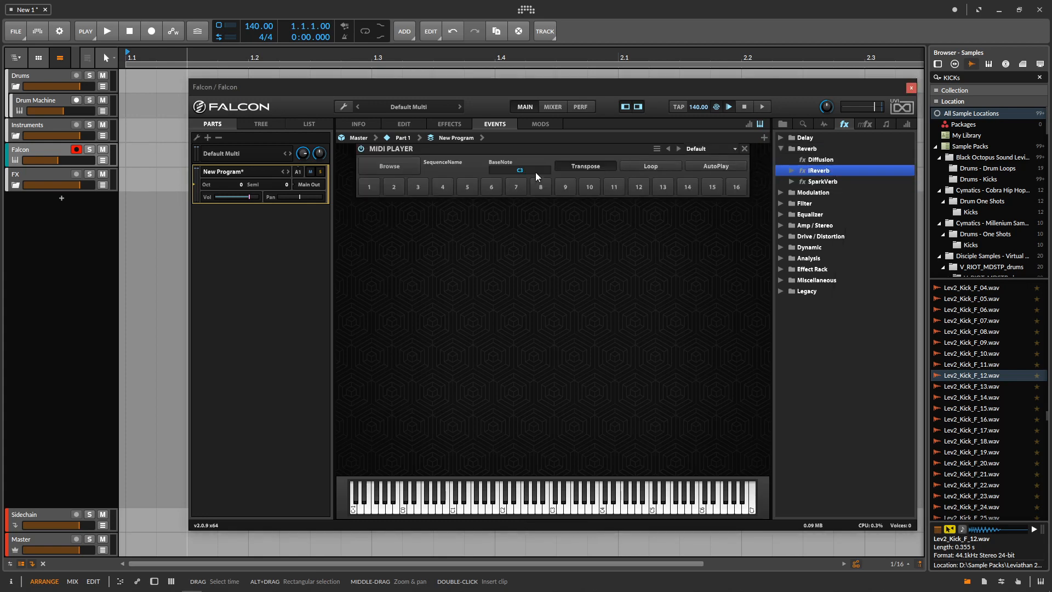
click(746, 150)
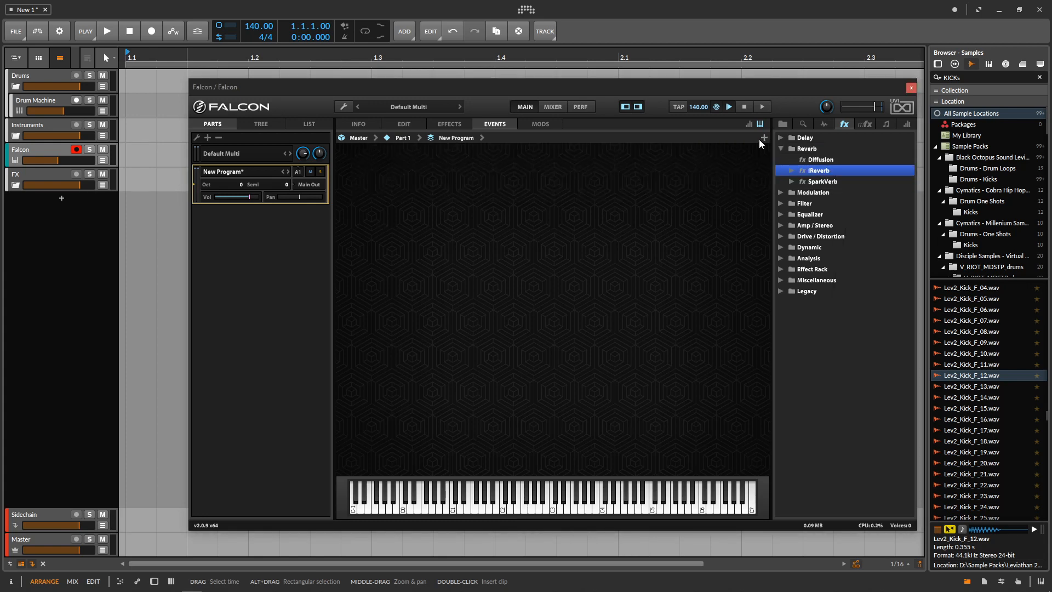
Step: Try the default Script Processor as an event module on the New Program
click(764, 137)
mouse_move(774, 173)
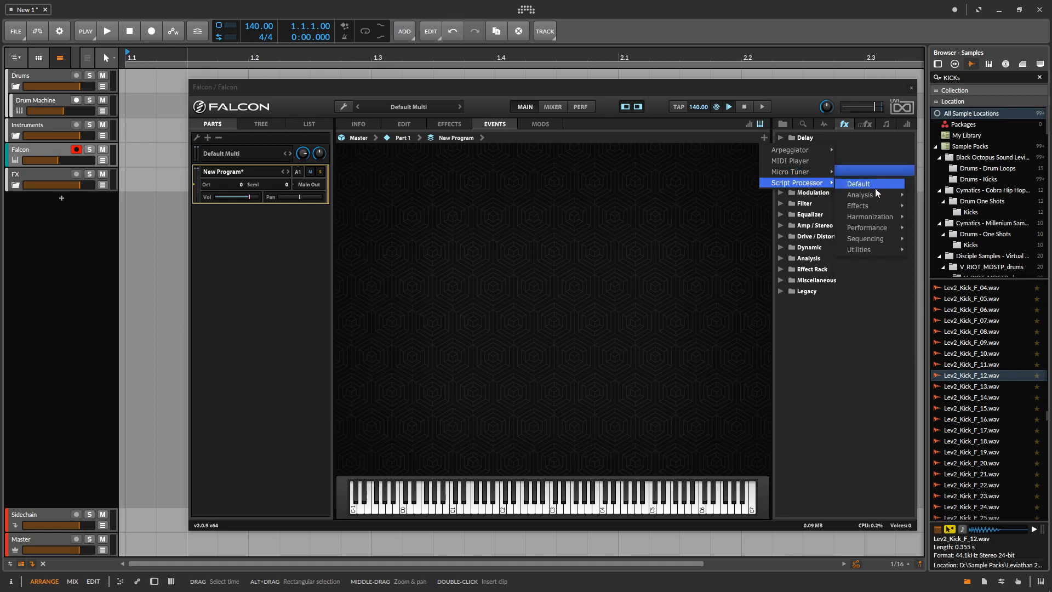
click(876, 189)
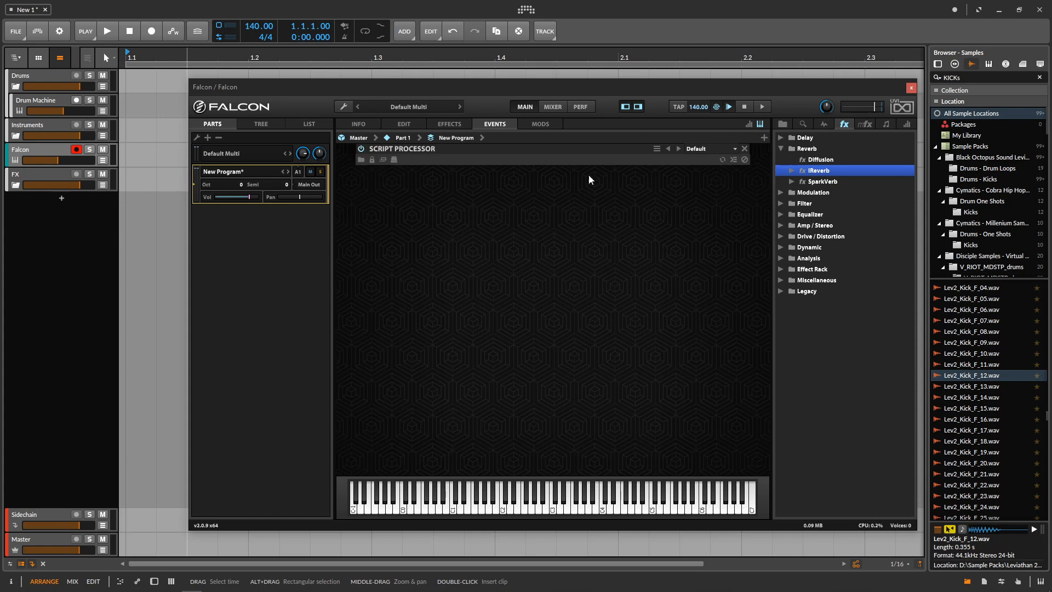
click(386, 157)
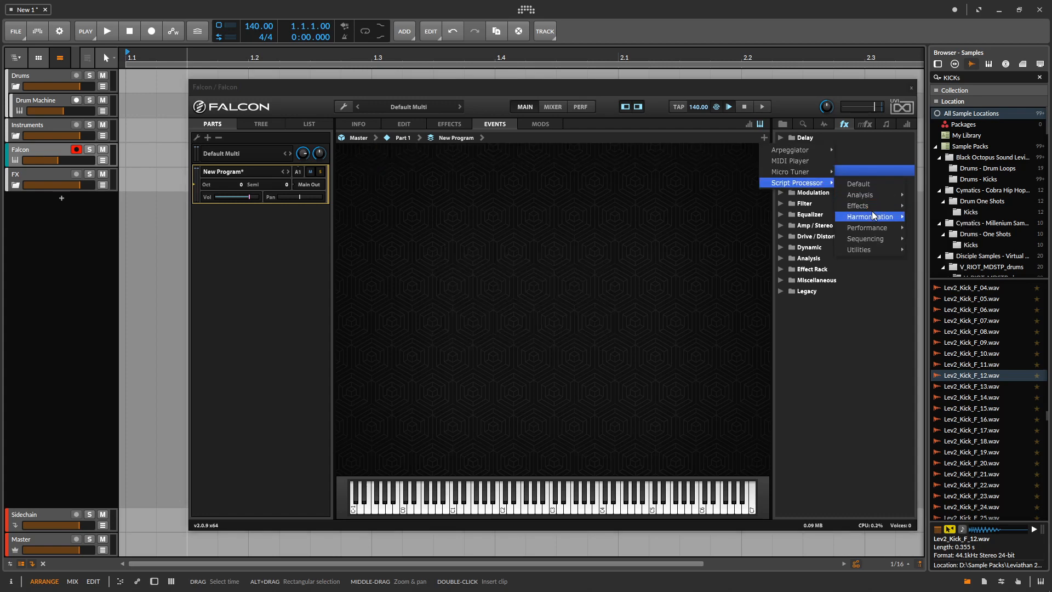
Step: Add the Ensemble script processor, reduce its TimeSpread to 15.6%, and remove the processor
mouse_move(866, 201)
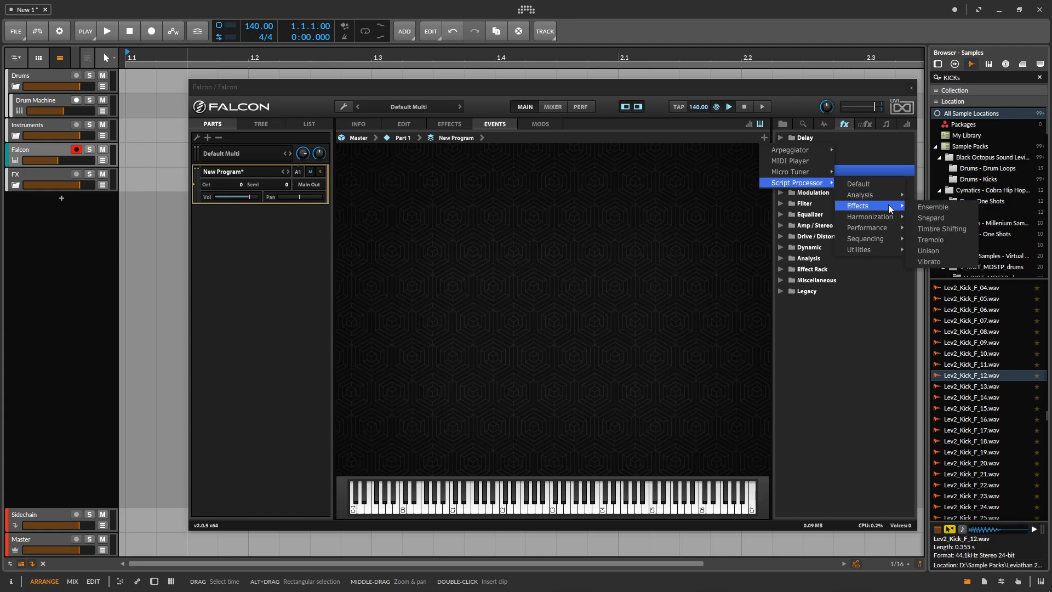
click(941, 208)
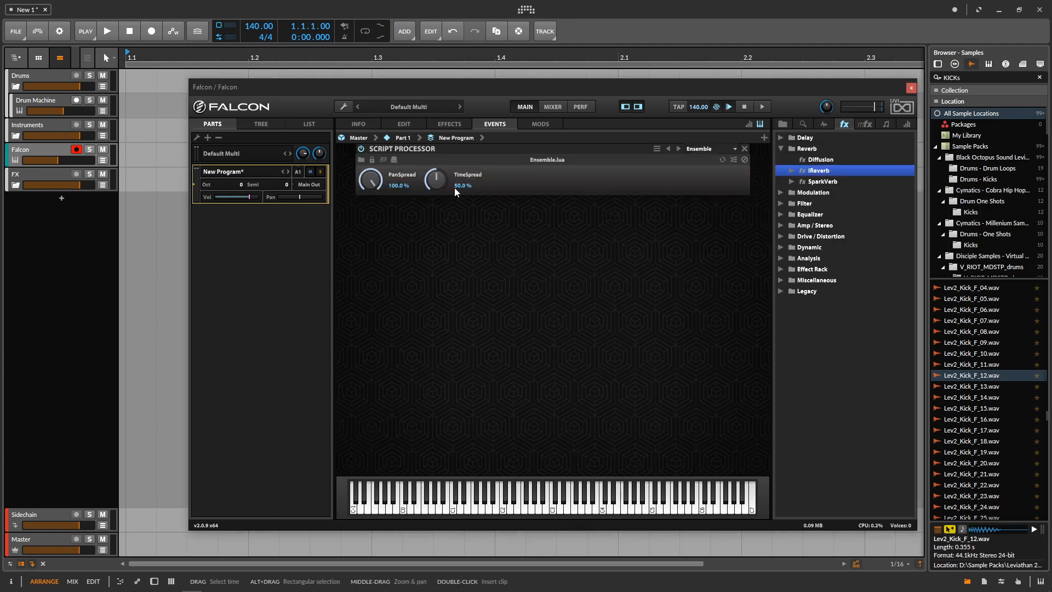
drag(440, 177, 425, 233)
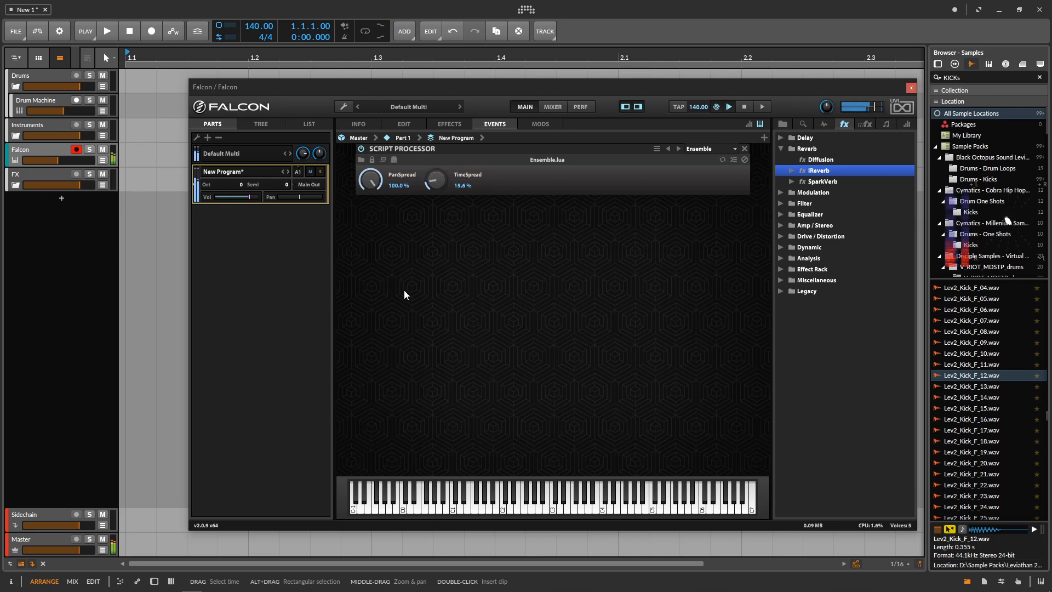
click(745, 150)
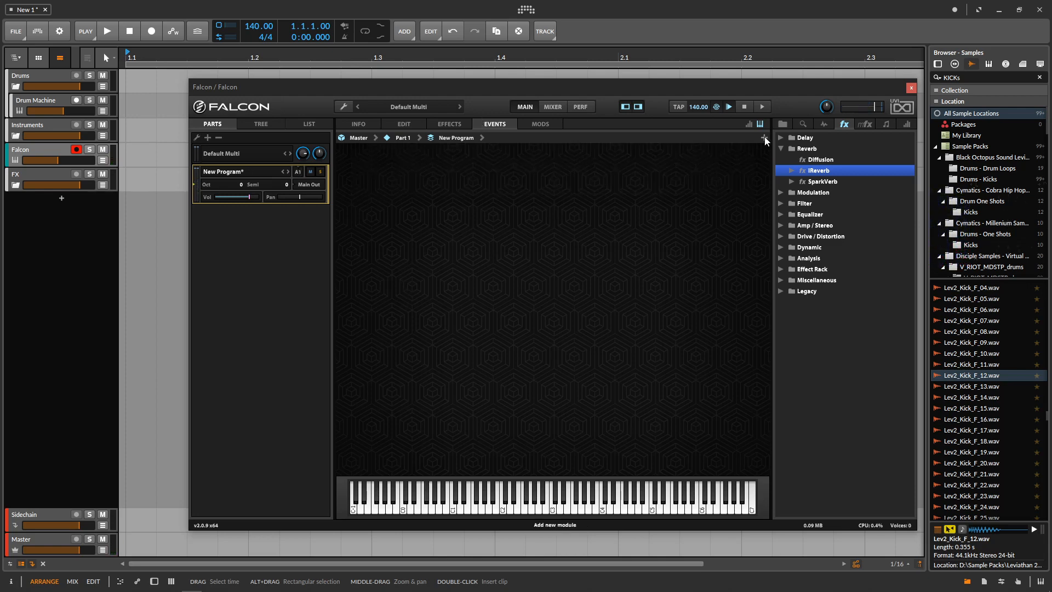
Step: Add the Unison script processor to the New Program's events, set numVoices to 10 and adjust its Detune
click(765, 137)
mouse_move(791, 184)
mouse_move(895, 207)
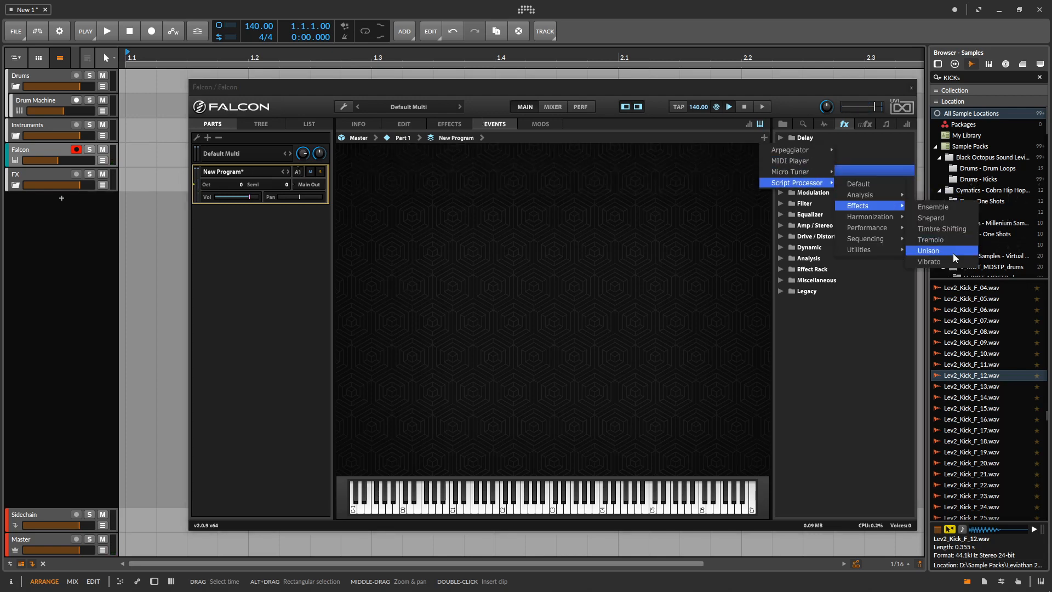
click(953, 253)
drag(375, 185, 392, 71)
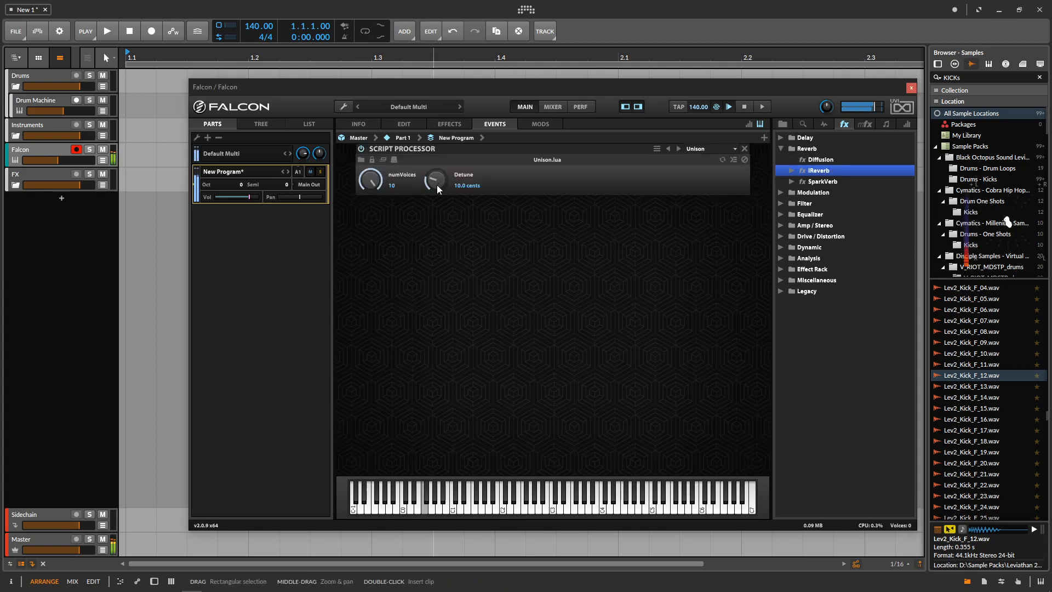
mouse_move(437, 186)
mouse_down()
mouse_move(471, 97)
mouse_move(443, 177)
mouse_up()
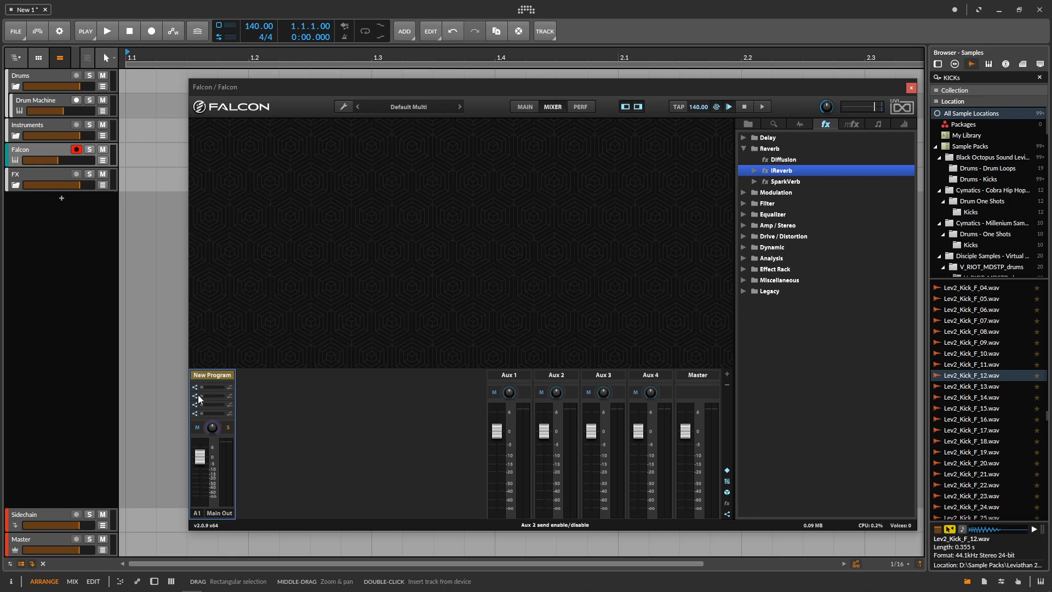
Step: Raise the New Program's Aux 2 send in the mixer and add four empty parts
drag(204, 388, 223, 394)
click(727, 373)
click(727, 373)
click(727, 374)
click(727, 374)
click(271, 379)
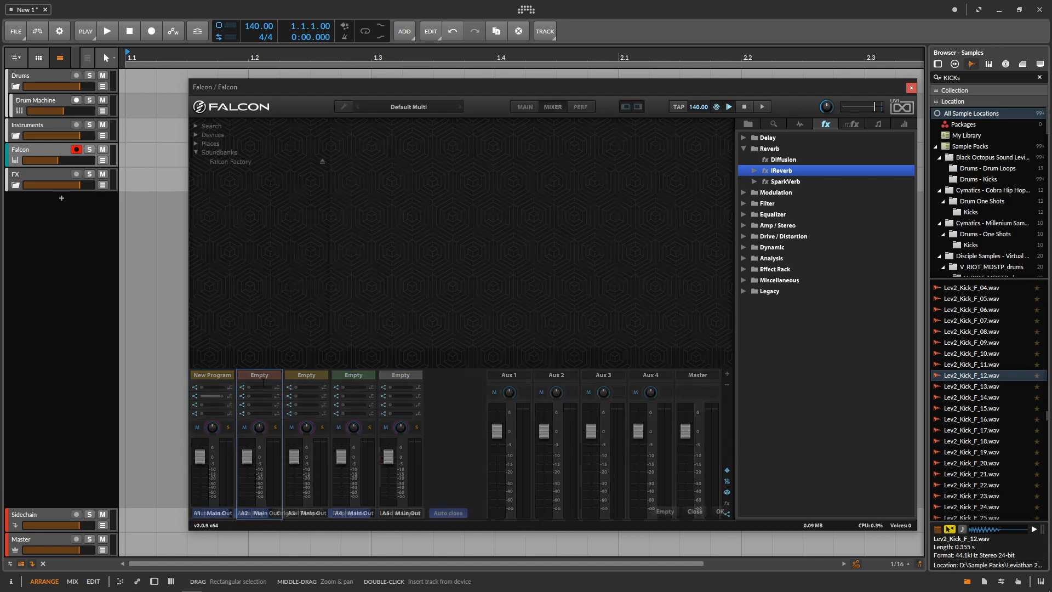
click(695, 512)
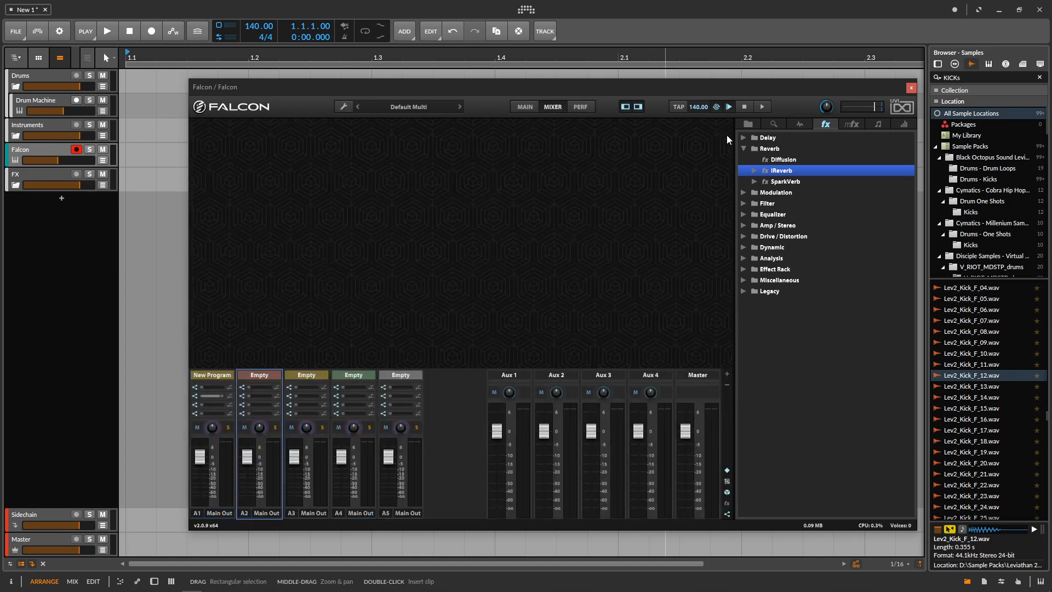
click(774, 237)
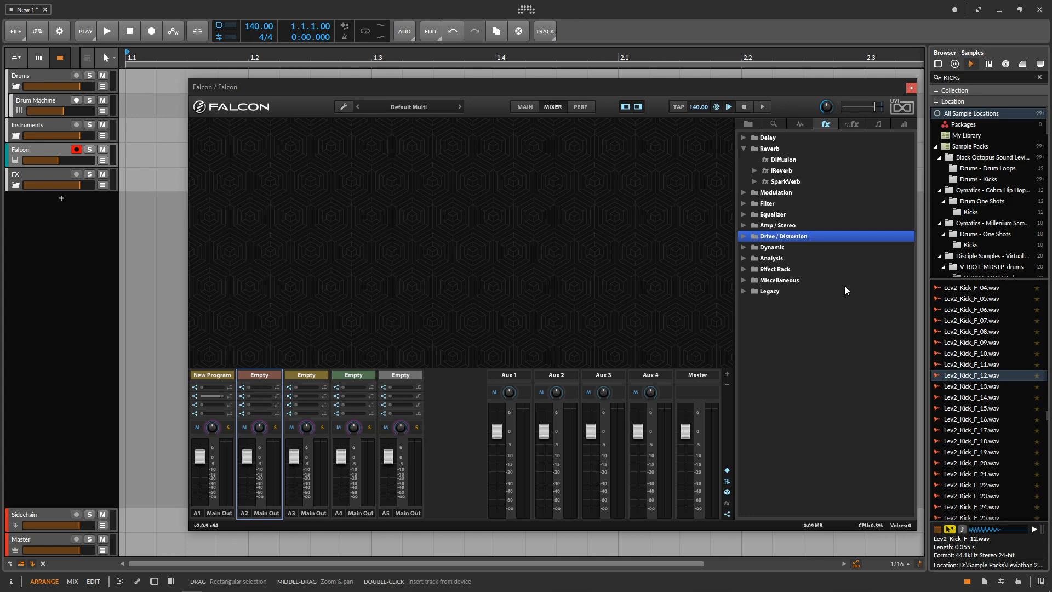
Step: In the performance view, raise the New Program's lower velocity limit and adjust its keyboard range
click(580, 108)
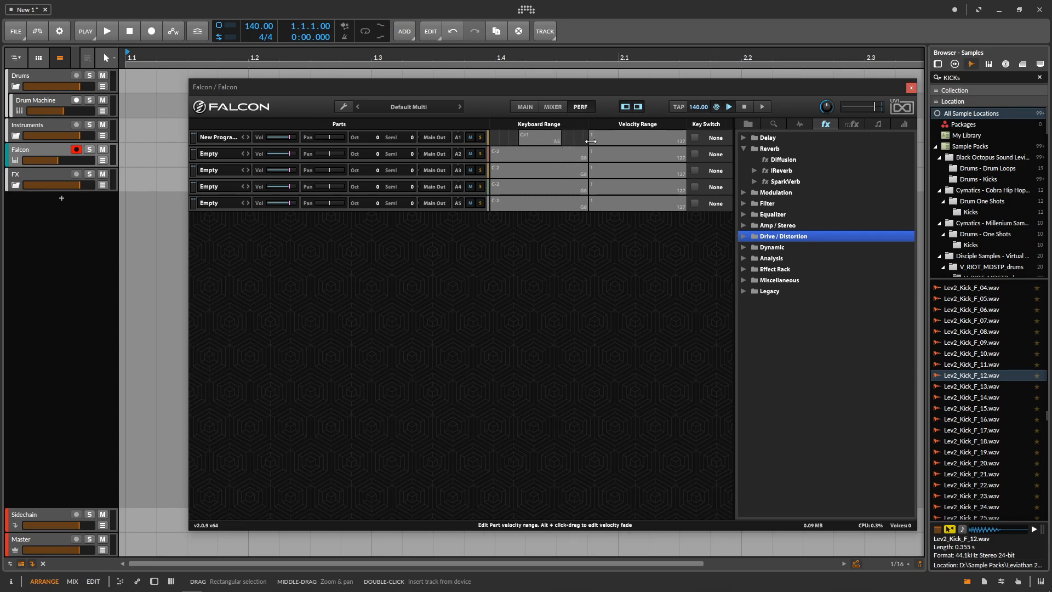
drag(590, 140, 641, 139)
drag(551, 137, 557, 126)
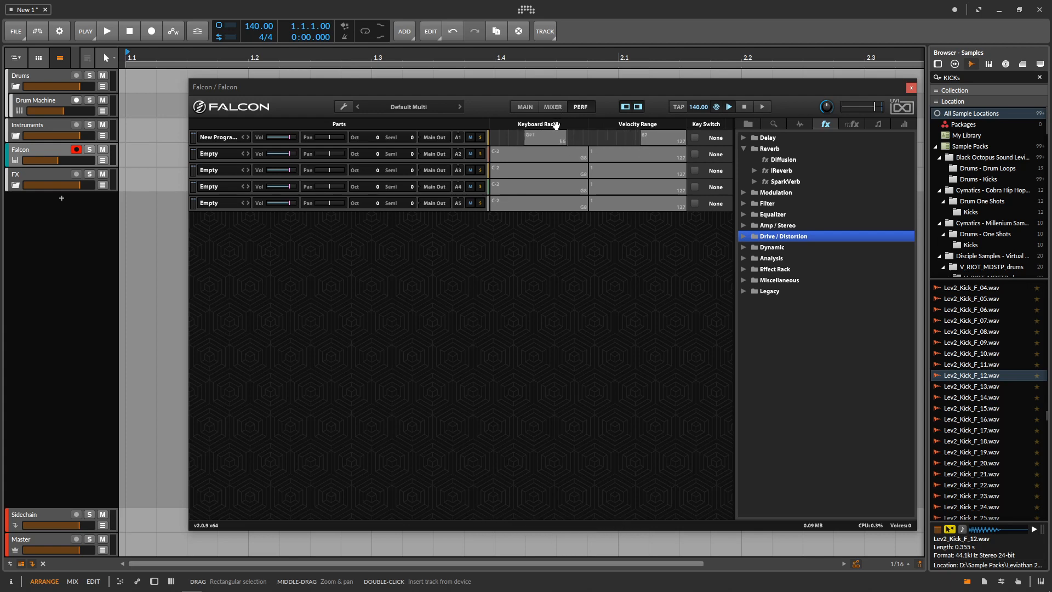
Step: Review the New Program's output and MIDI channel choices, set its Semi transposition to 1, and pan it to the left
click(447, 138)
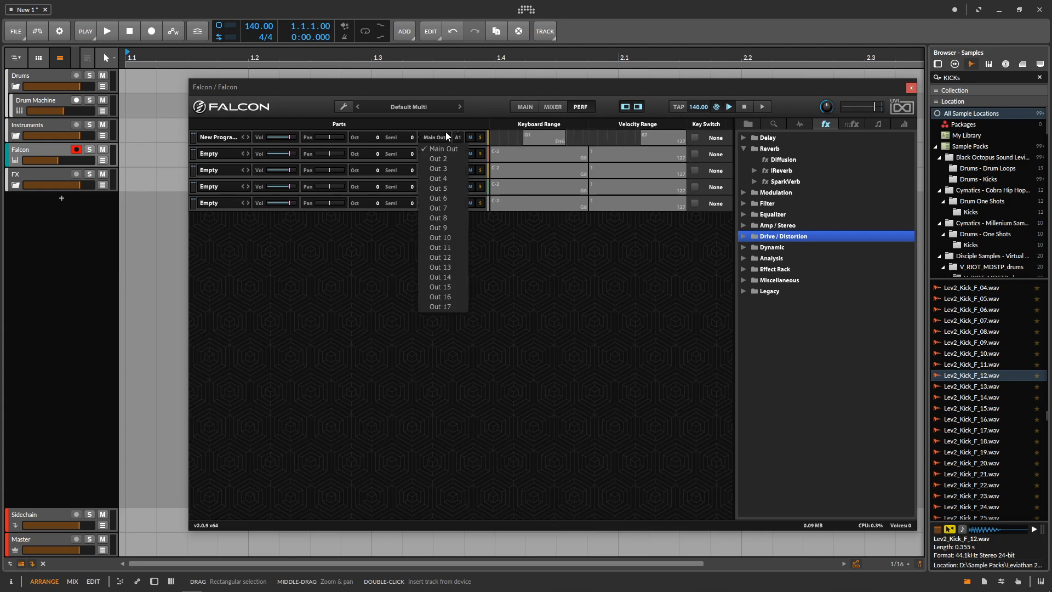
click(453, 139)
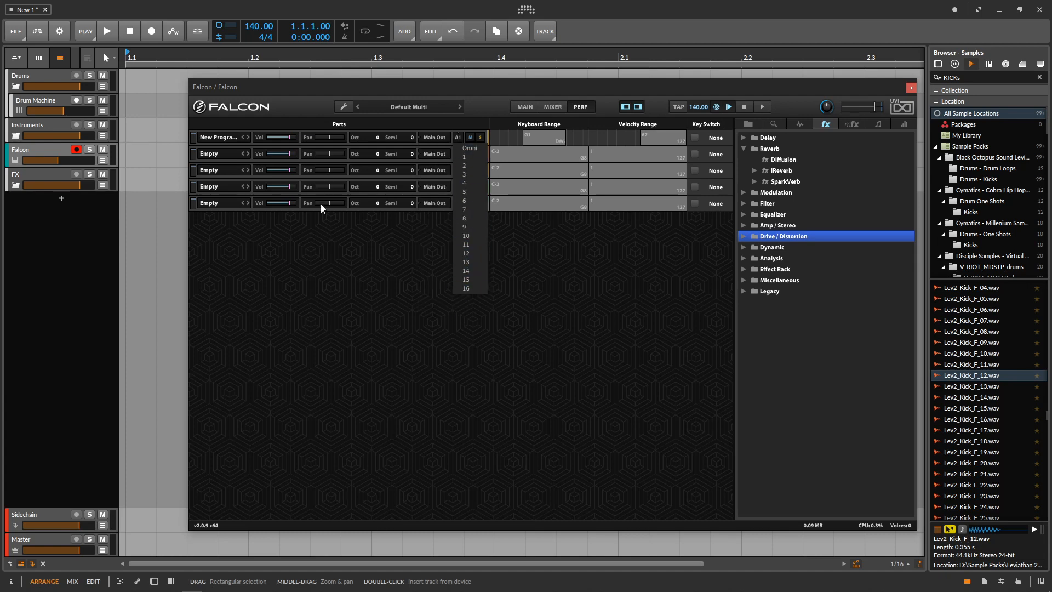
click(297, 180)
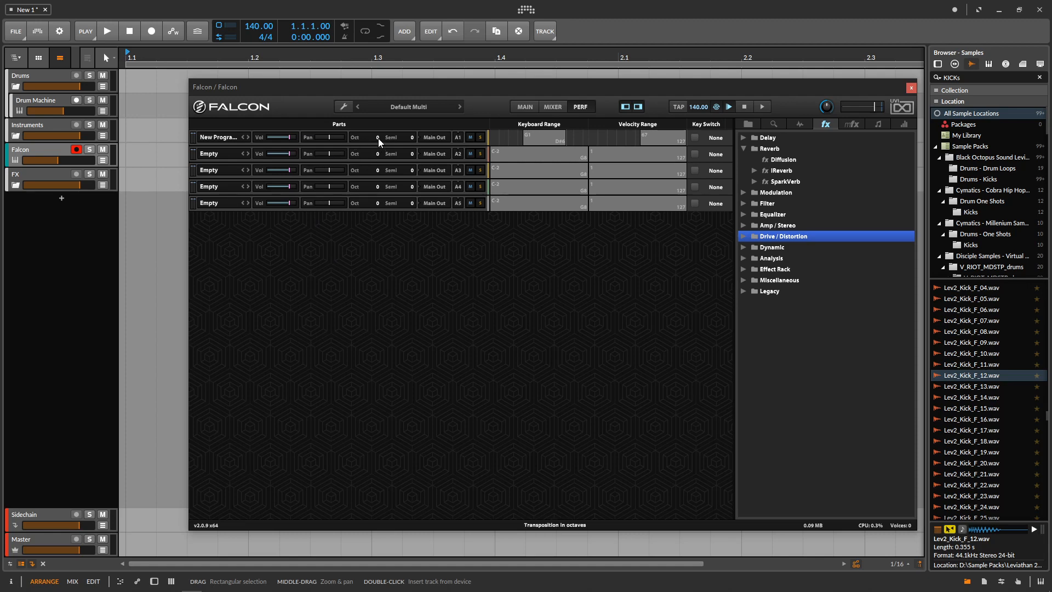
drag(379, 138, 410, 133)
drag(331, 137, 220, 142)
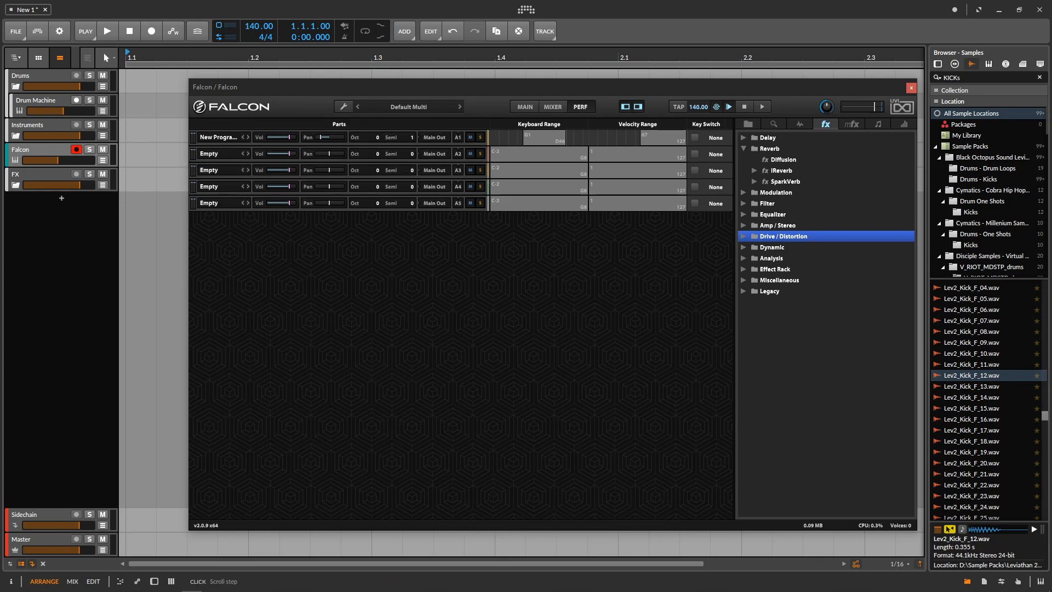
Step: Return to the main view and clear the current multi
click(525, 107)
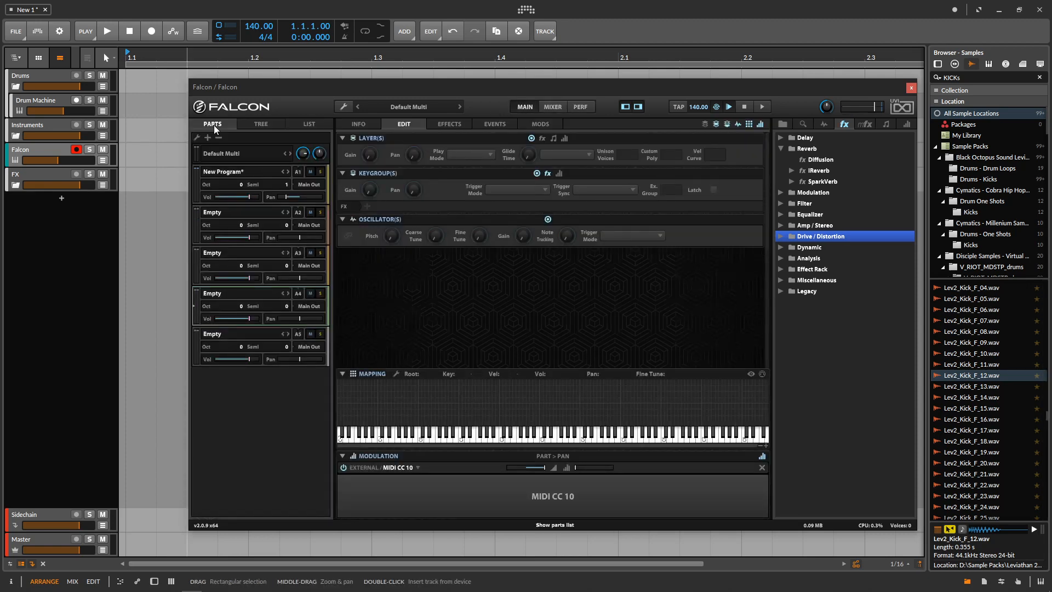
click(344, 106)
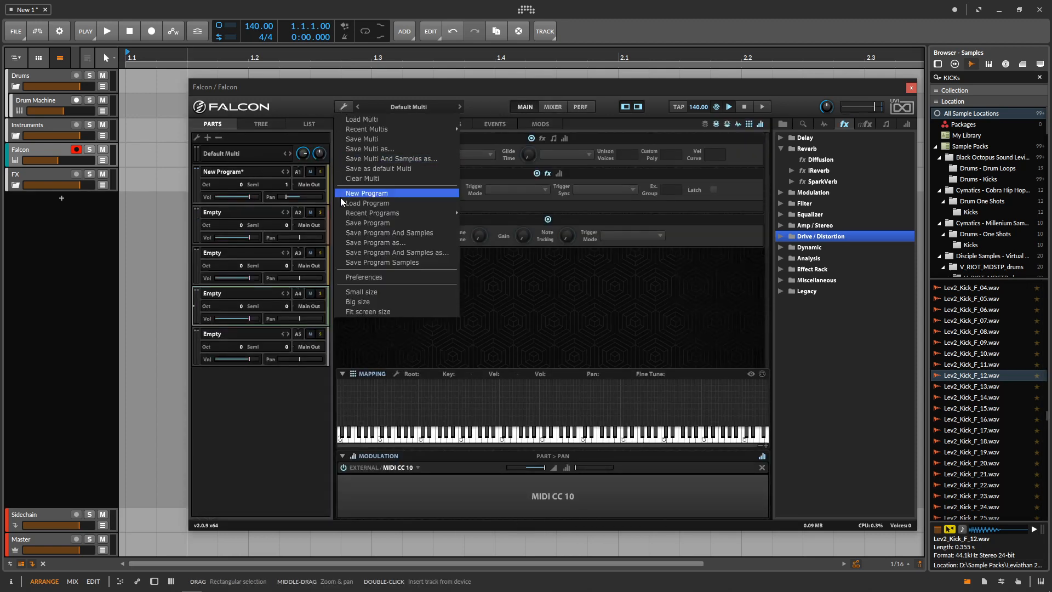
click(357, 175)
Step: Load the Granular E-Bow program from the Falcon Factory Granular category and show the modulation of its part volume
click(242, 172)
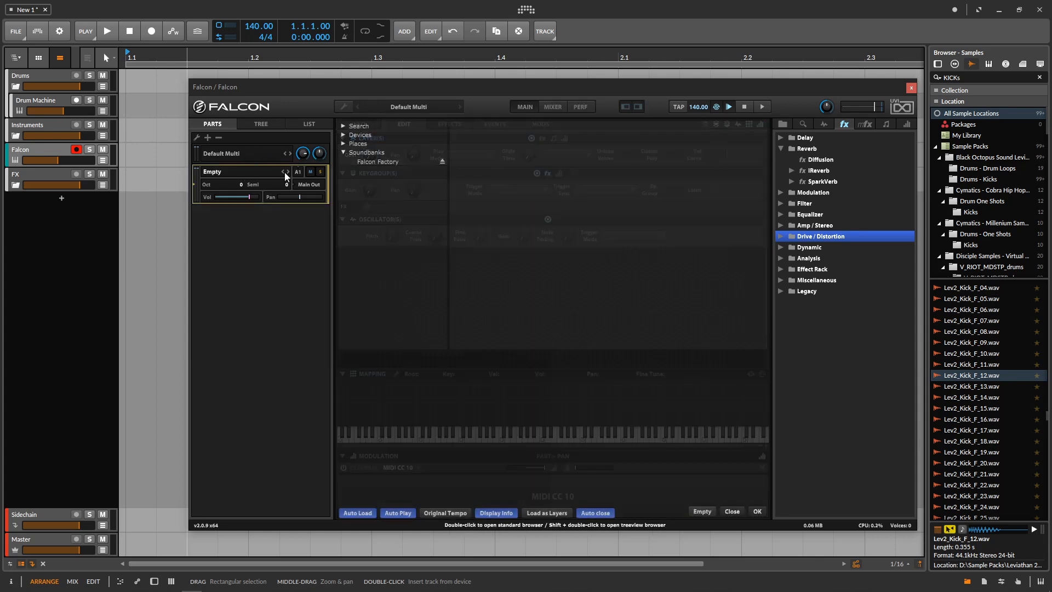
click(370, 162)
click(478, 190)
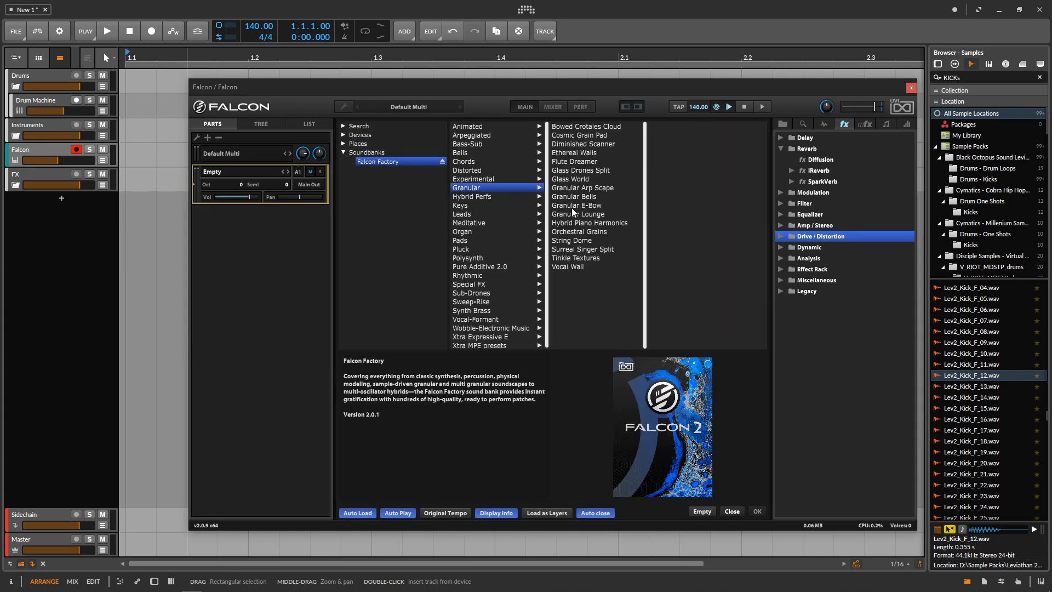
double_click(573, 206)
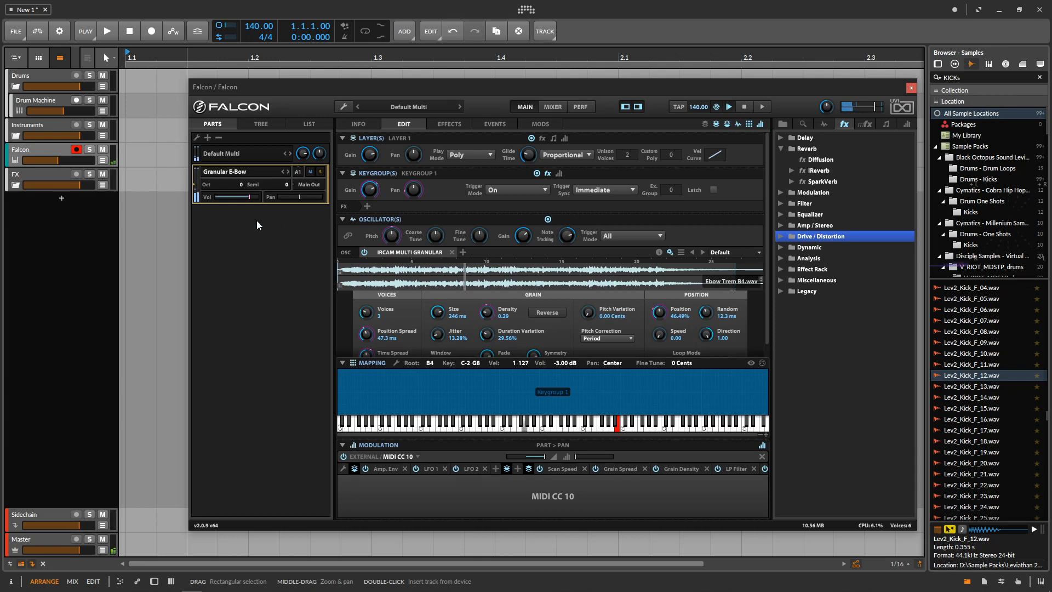
click(251, 198)
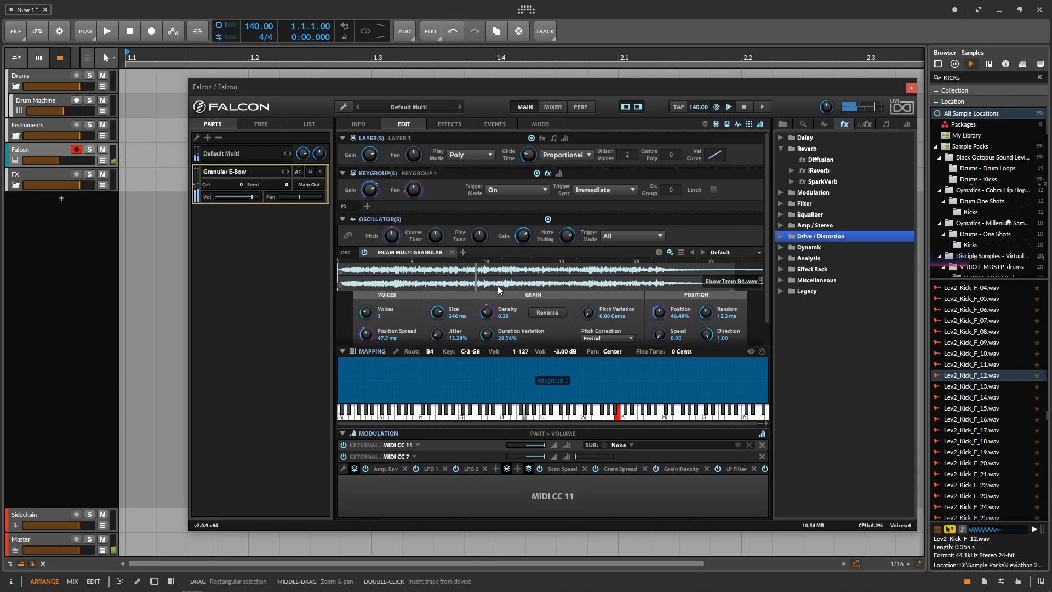
scroll(498, 285, up, 1)
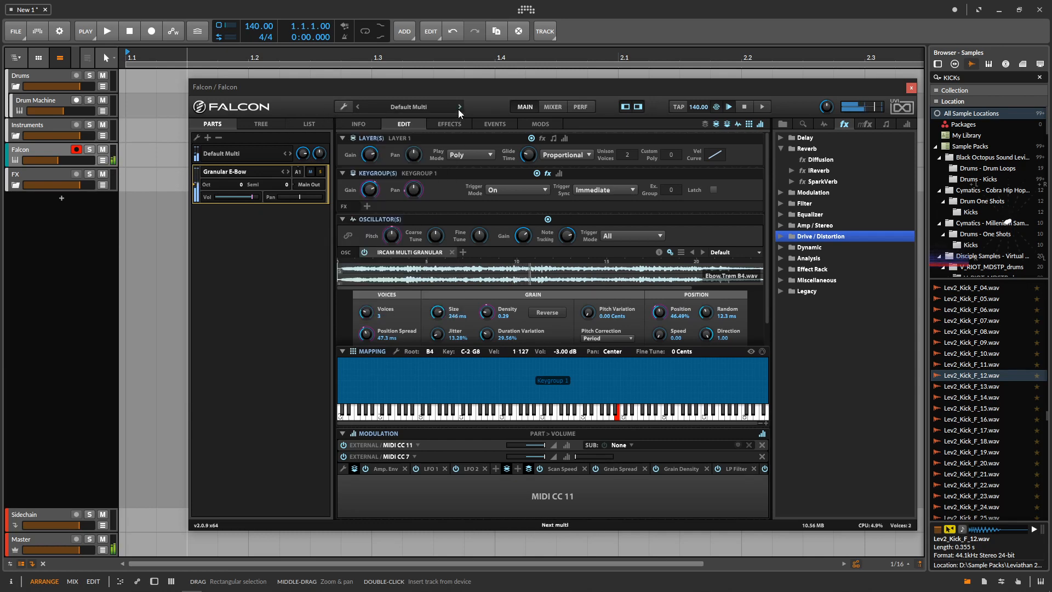
Step: Load the next program, Granular Lounge, and examine its layers, effects and inspector settings in the instrument tree
click(289, 171)
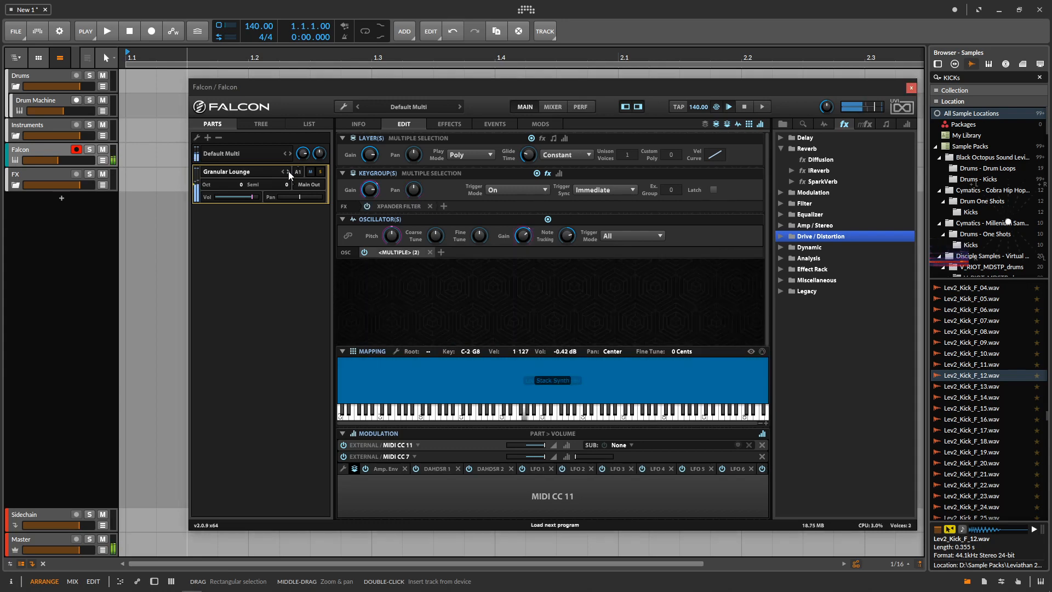
click(261, 124)
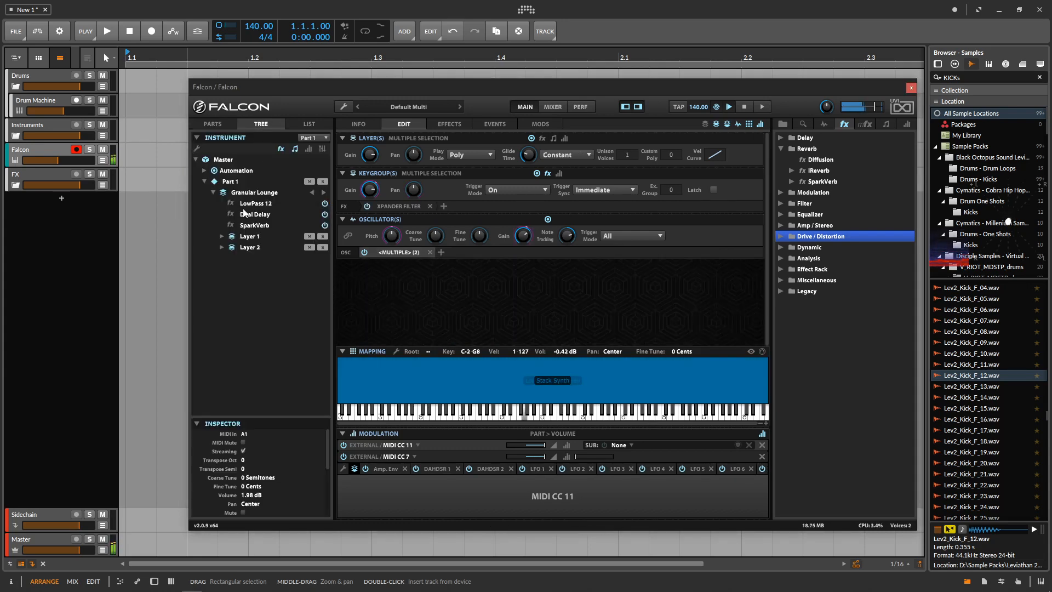
click(249, 236)
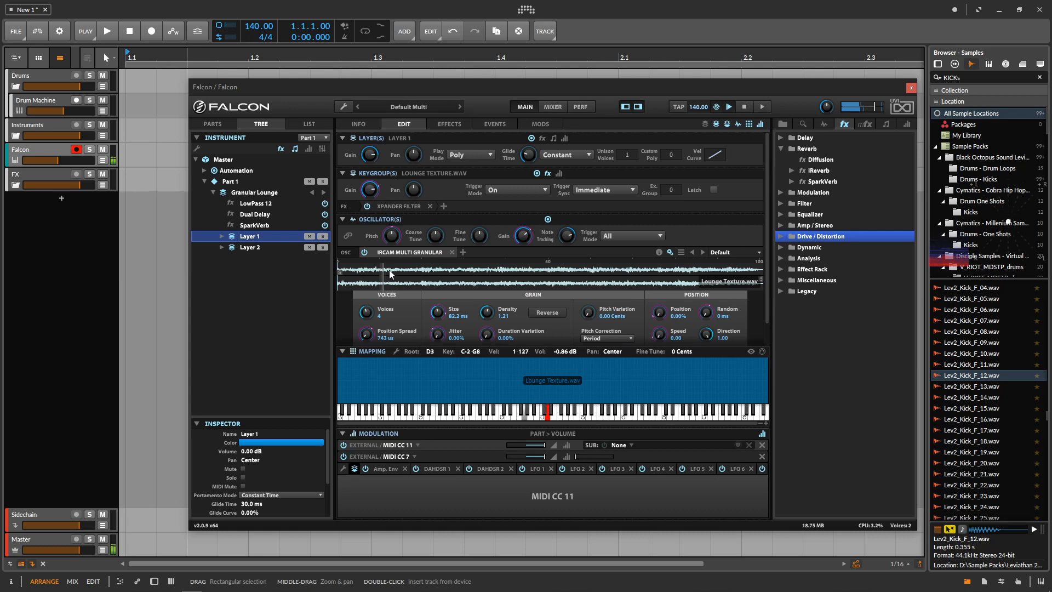
ctrl+click(246, 249)
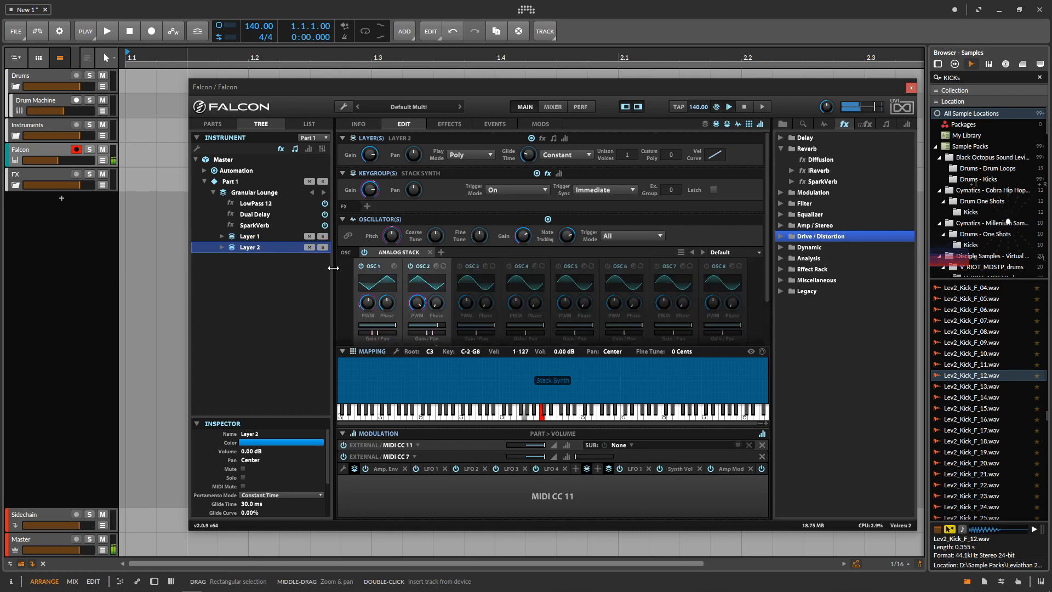
click(254, 224)
click(255, 216)
click(256, 203)
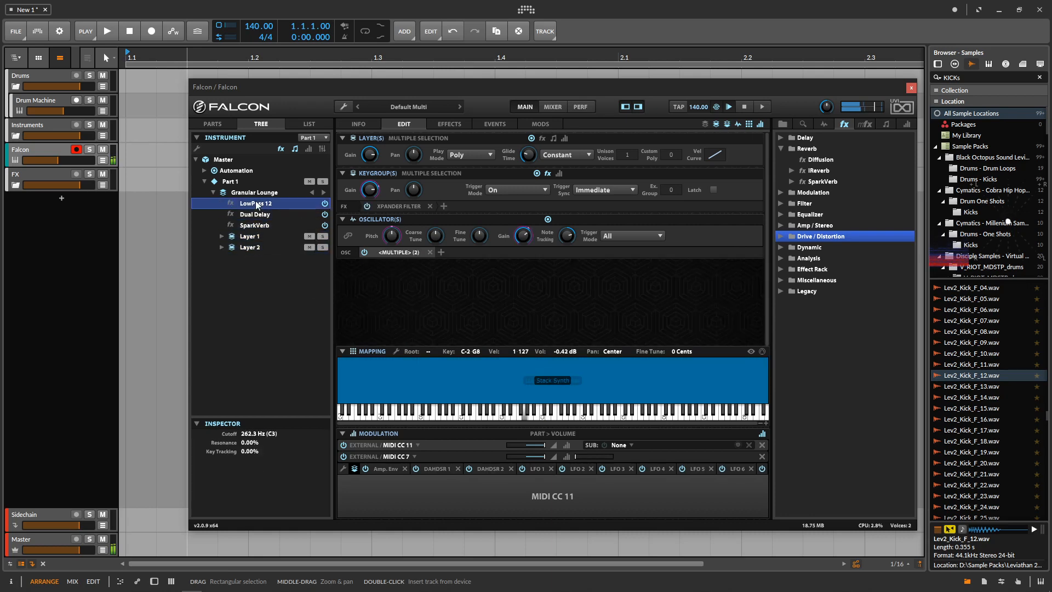
click(257, 226)
click(215, 124)
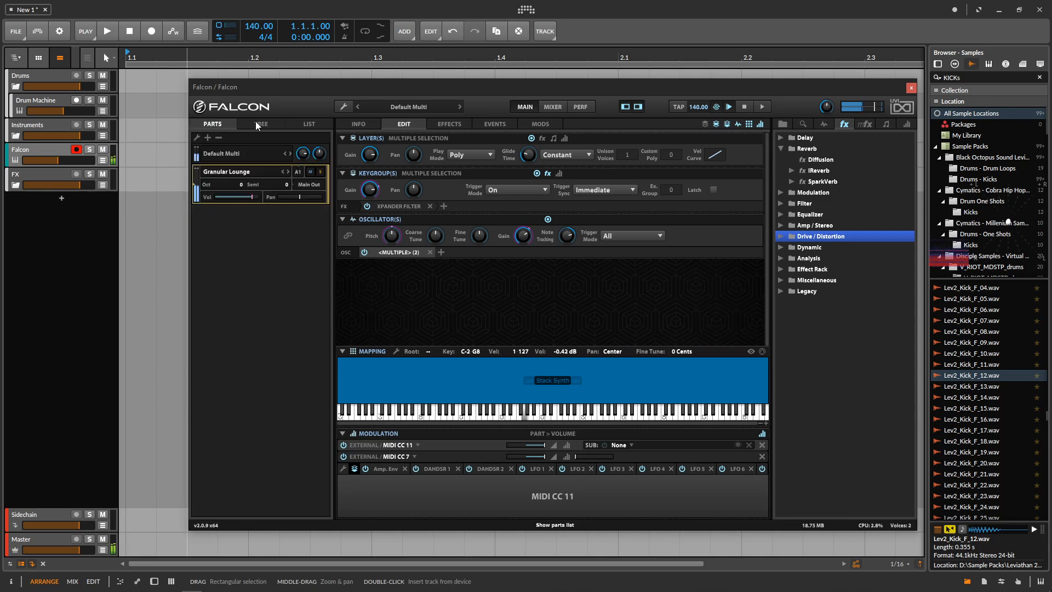
click(308, 124)
click(216, 122)
Step: Step forward through Hybrid Piano Harmonics to Orchestral Grains, audition a note within Segment 2, and remove the part
click(289, 172)
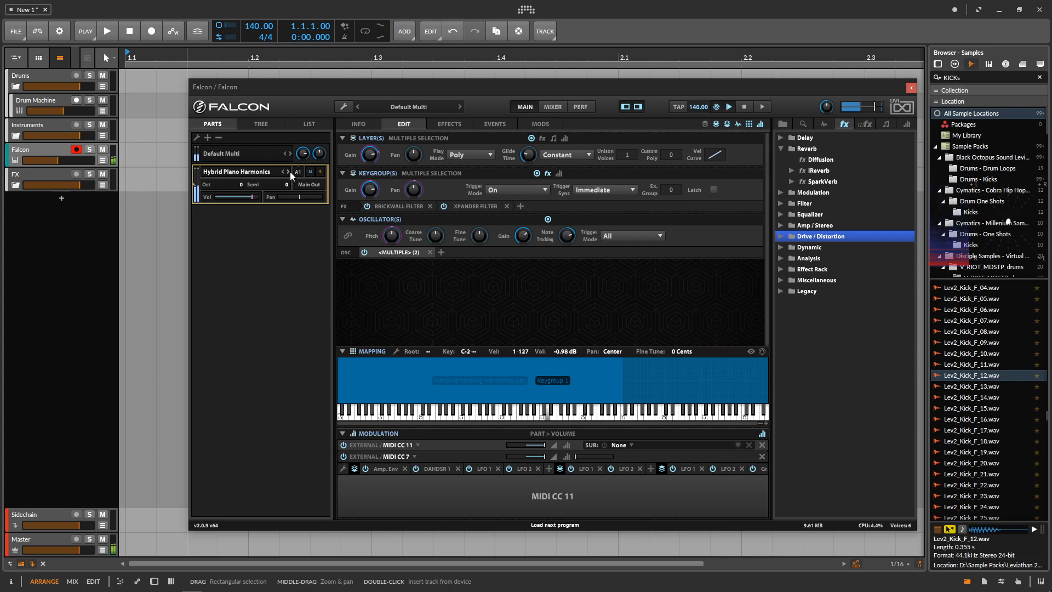
click(290, 171)
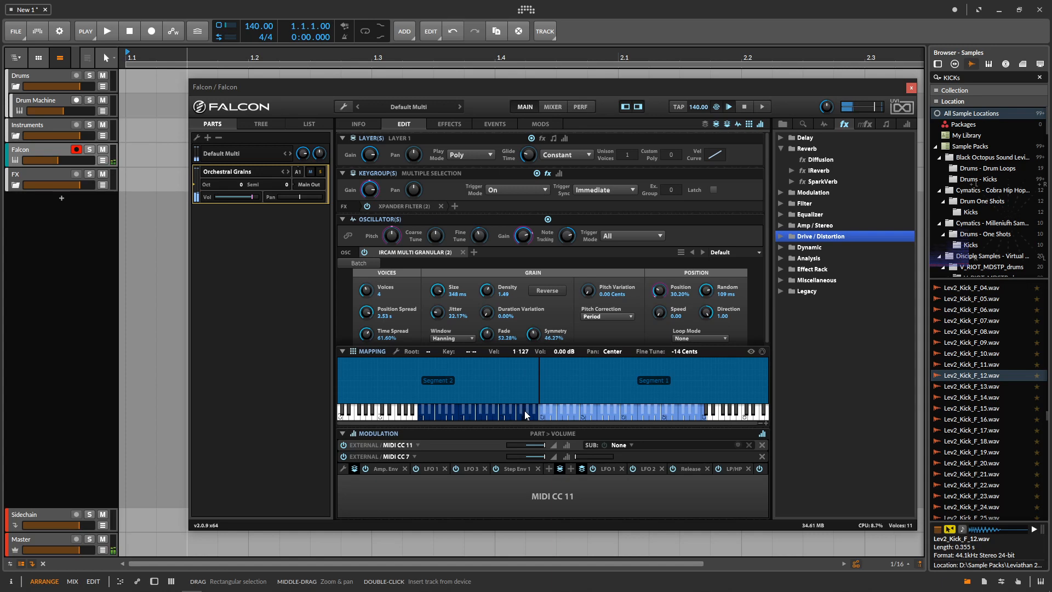
click(453, 416)
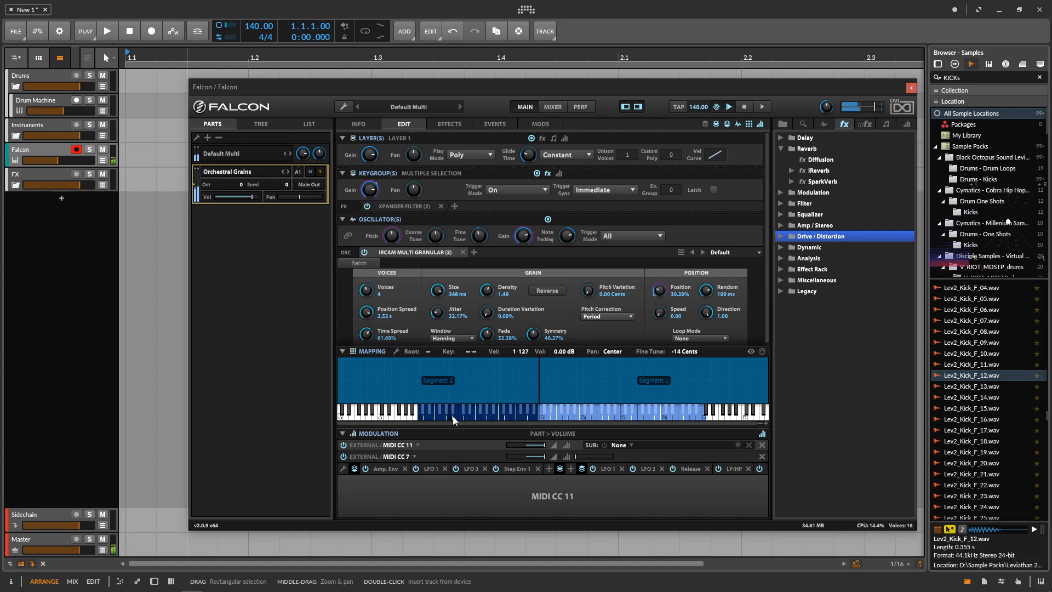
click(217, 141)
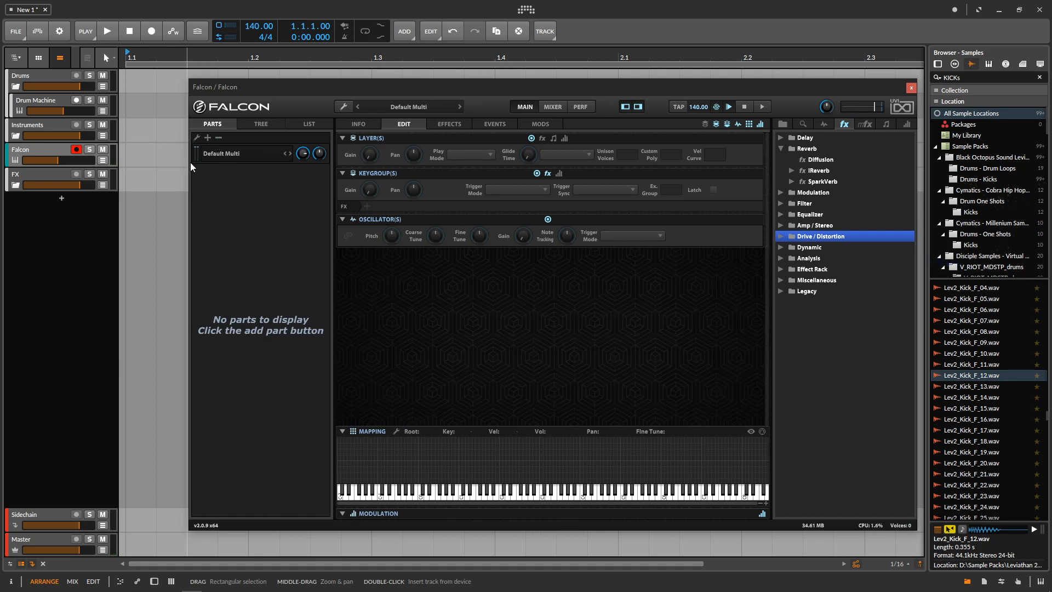